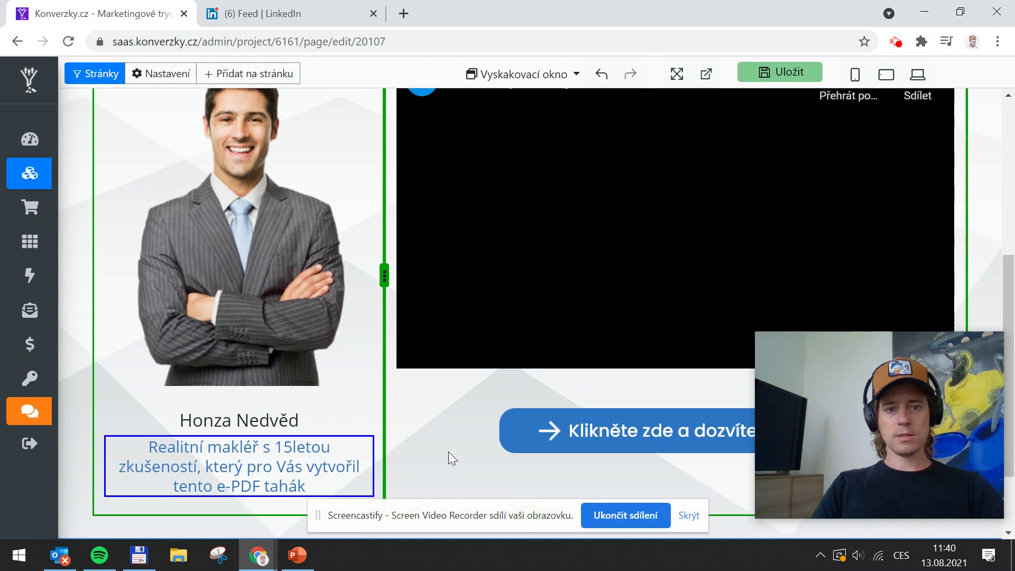
Scroll down to the realtor's photo column and its caption about the e-PDF guide
{"action": "scroll", "coordinate": [619, 305], "scroll_direction": "down", "scroll_amount": 2}
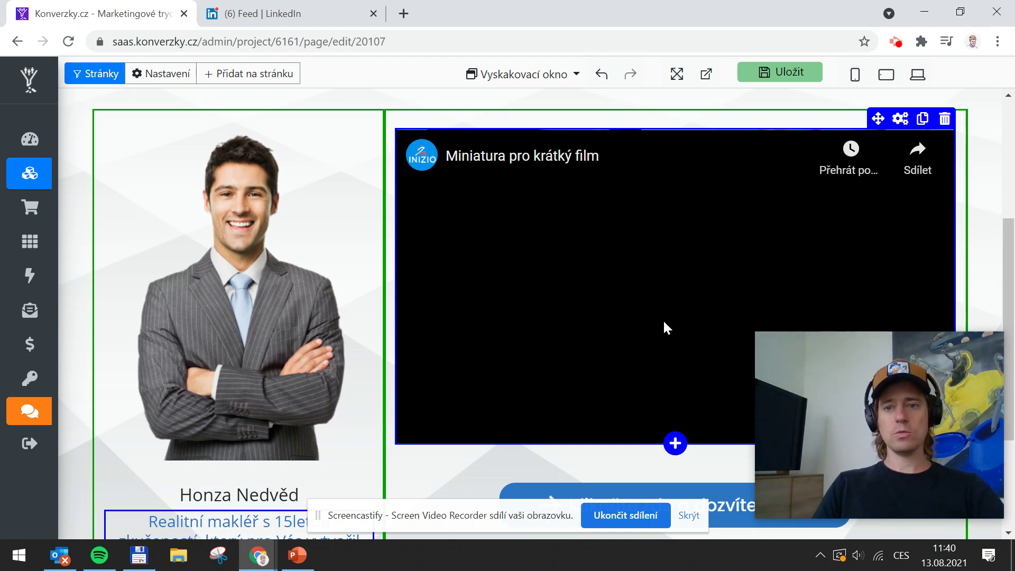
Replace the right-column video with the book pages diagram image from the gallery
{"action": "left_click", "coordinate": [944, 119]}
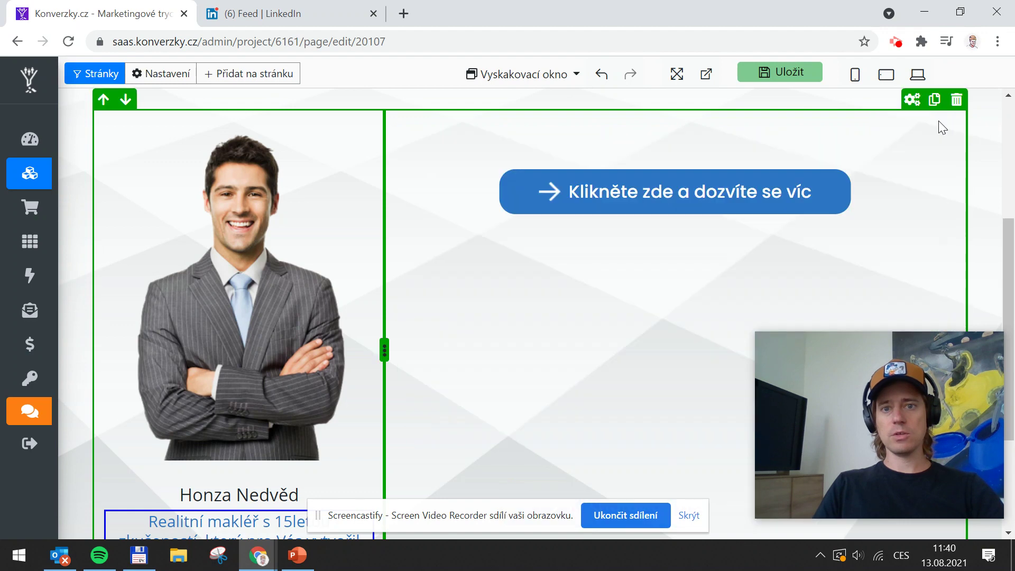
{"action": "left_click", "coordinate": [675, 213]}
{"action": "left_click", "coordinate": [383, 333]}
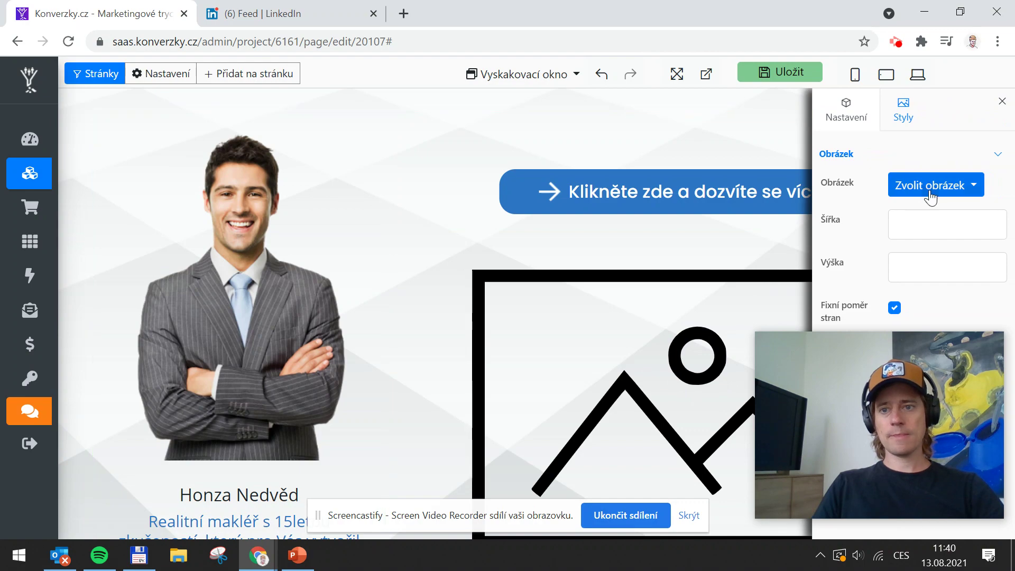
{"action": "left_click", "coordinate": [929, 193]}
{"action": "left_click", "coordinate": [928, 246]}
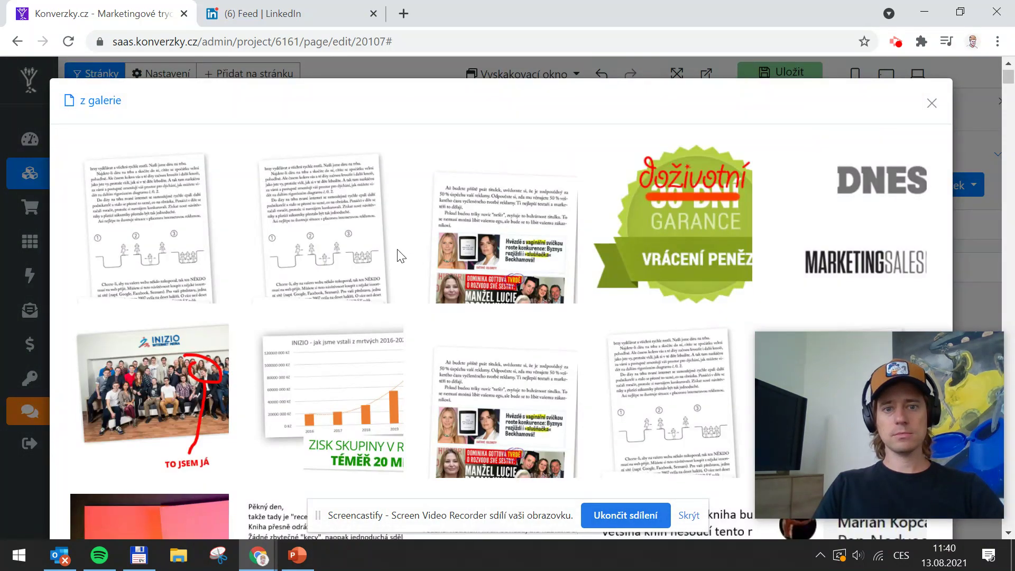
{"action": "scroll", "coordinate": [401, 256], "scroll_direction": "down", "scroll_amount": 2}
{"action": "left_click", "coordinate": [351, 175]}
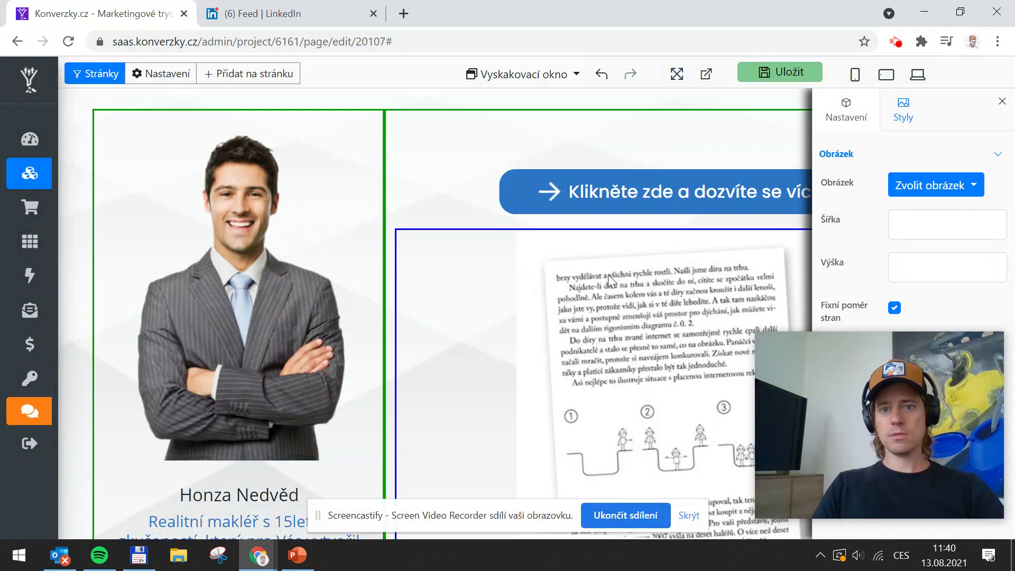
Move the new image above the 'Klikněte zde a dozvíte se víc' button and check its placement
{"action": "left_click", "coordinate": [995, 102]}
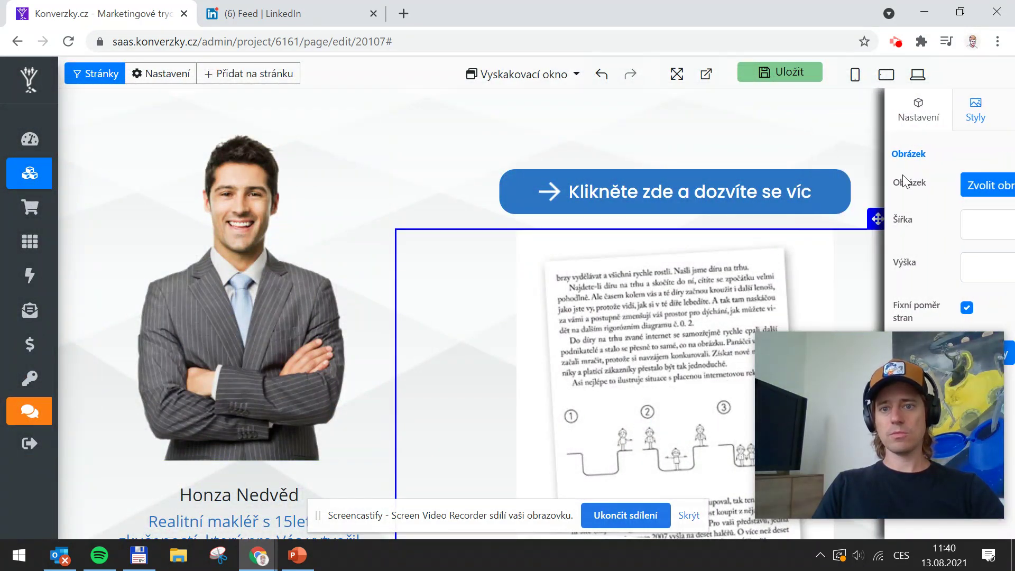
{"action": "left_click_drag", "start_coordinate": [879, 220], "coordinate": [784, 164]}
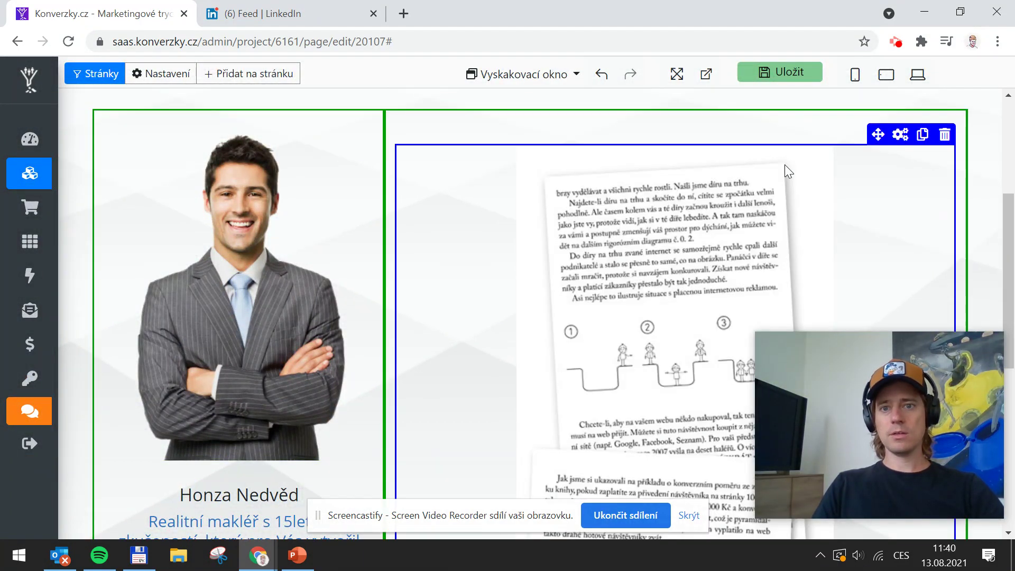
{"action": "scroll", "coordinate": [635, 348], "scroll_direction": "down", "scroll_amount": 5}
{"action": "scroll", "coordinate": [666, 296], "scroll_direction": "up", "scroll_amount": 8}
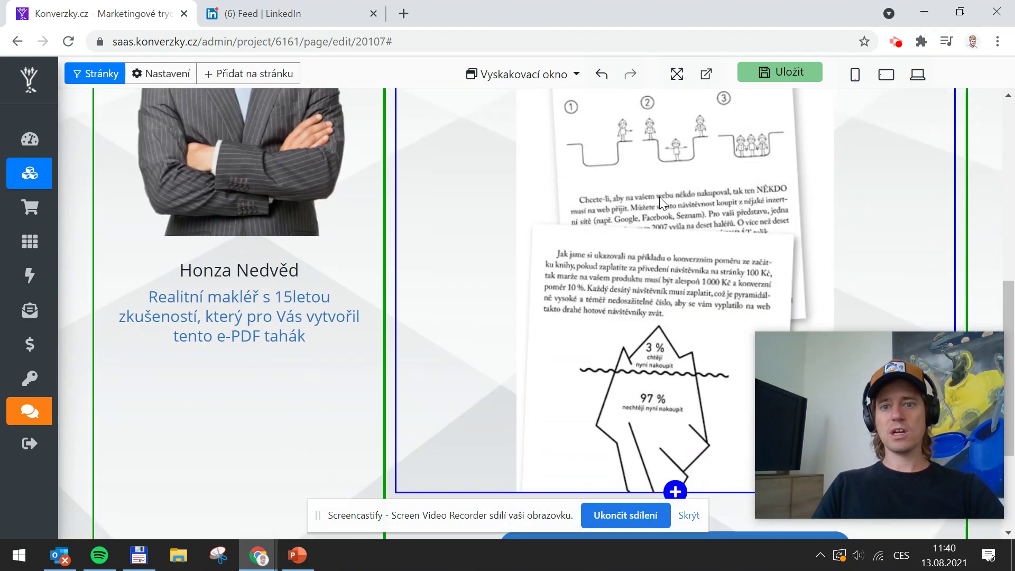
{"action": "scroll", "coordinate": [632, 280], "scroll_direction": "down", "scroll_amount": 2}
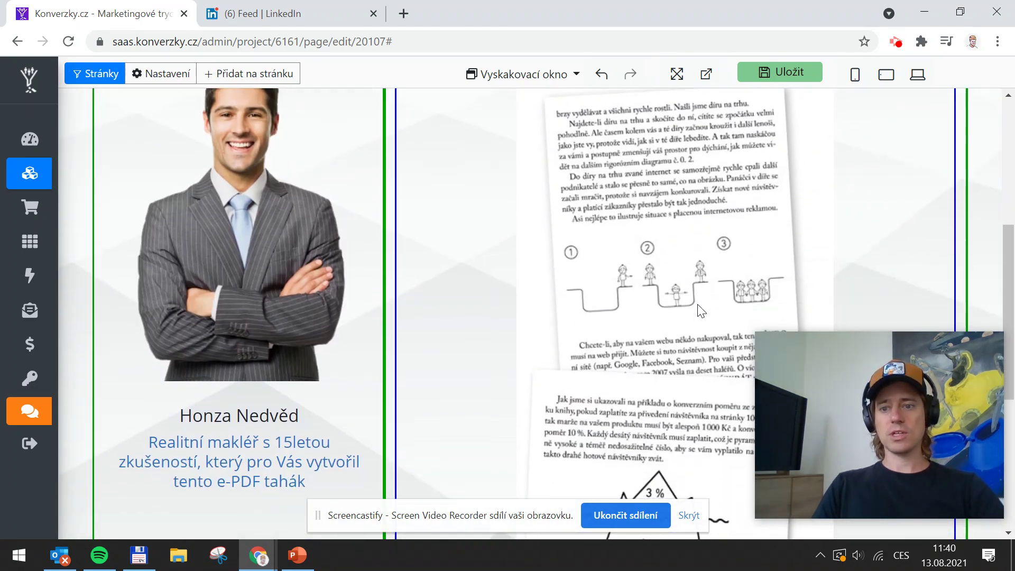
{"action": "scroll", "coordinate": [649, 284], "scroll_direction": "down", "scroll_amount": 4}
{"action": "scroll", "coordinate": [630, 336], "scroll_direction": "up", "scroll_amount": 4}
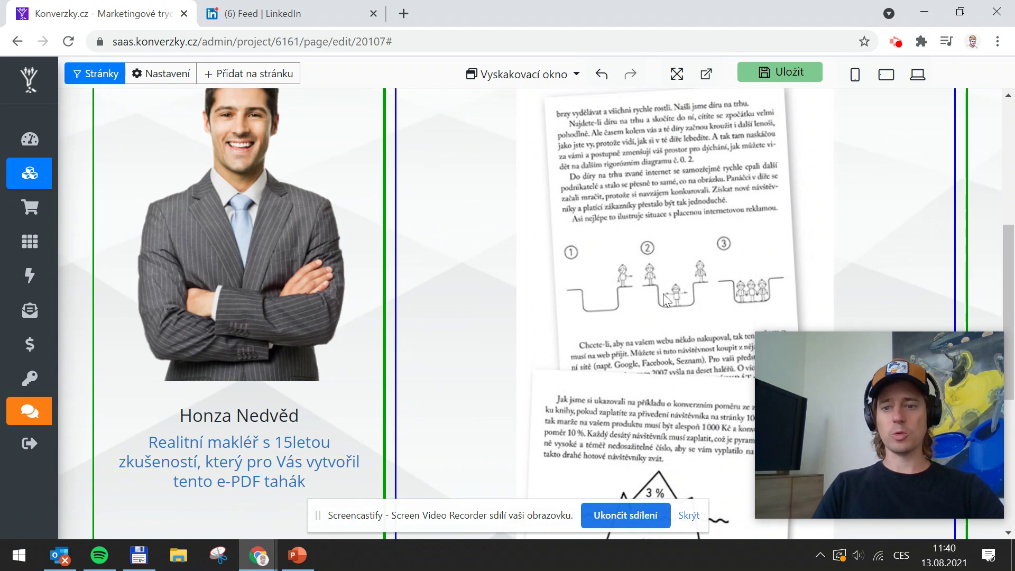
{"action": "scroll", "coordinate": [663, 293], "scroll_direction": "down", "scroll_amount": 3}
{"action": "scroll", "coordinate": [677, 274], "scroll_direction": "up", "scroll_amount": 1}
{"action": "scroll", "coordinate": [677, 274], "scroll_direction": "down", "scroll_amount": 4}
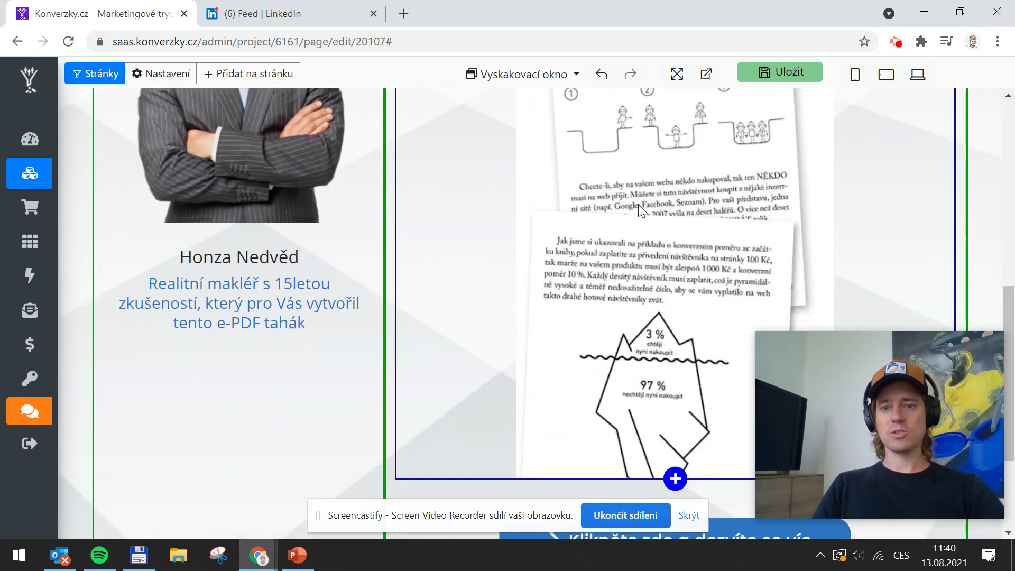
{"action": "scroll", "coordinate": [672, 179], "scroll_direction": "up", "scroll_amount": 1}
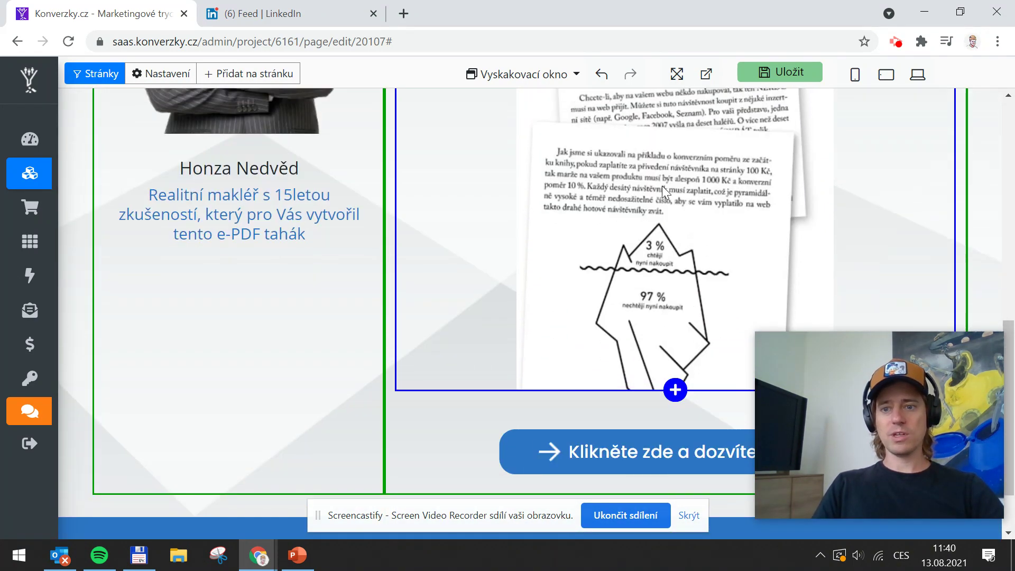
{"action": "scroll", "coordinate": [680, 235], "scroll_direction": "up", "scroll_amount": 2}
{"action": "scroll", "coordinate": [680, 235], "scroll_direction": "down", "scroll_amount": 3}
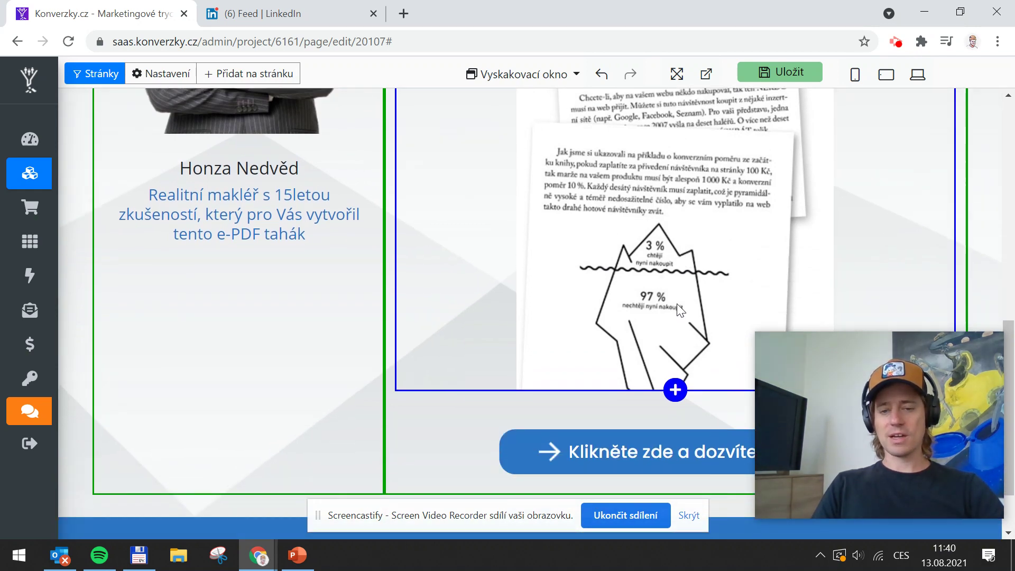
{"action": "scroll", "coordinate": [722, 322], "scroll_direction": "up", "scroll_amount": 4}
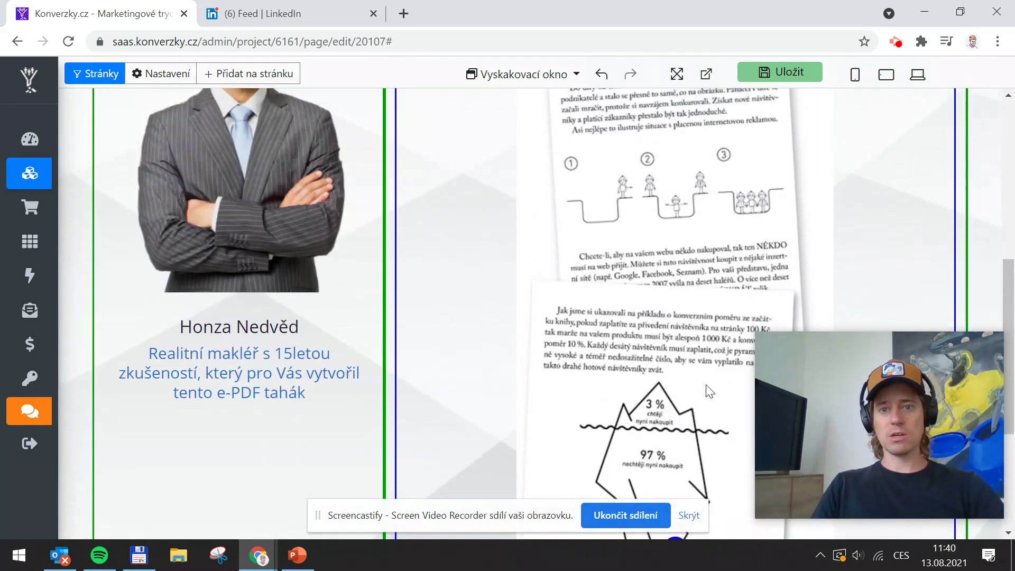
{"action": "scroll", "coordinate": [704, 296], "scroll_direction": "down", "scroll_amount": 3}
{"action": "scroll", "coordinate": [703, 293], "scroll_direction": "down", "scroll_amount": 2}
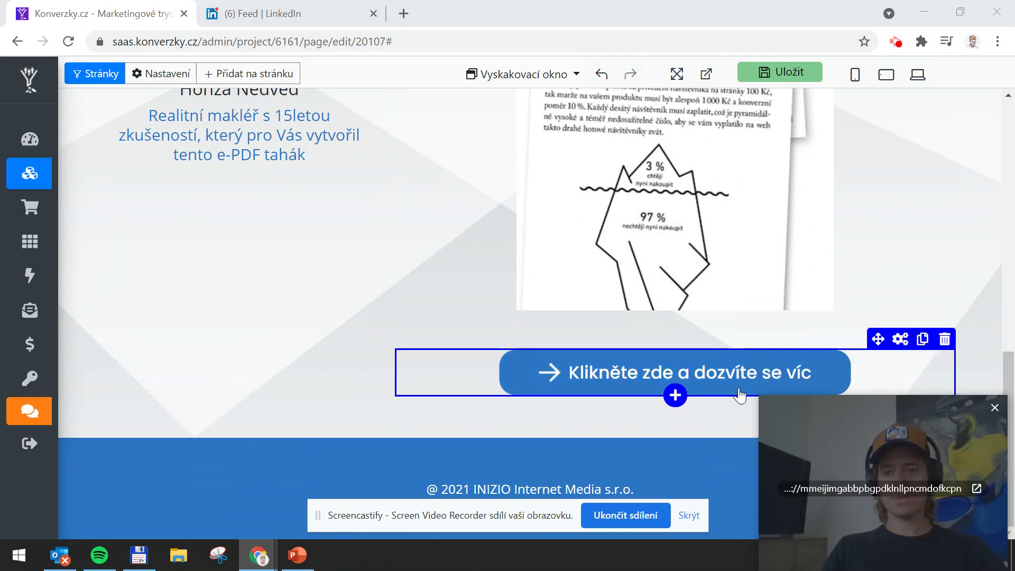
{"action": "scroll", "coordinate": [655, 402], "scroll_direction": "up", "scroll_amount": 2}
{"action": "scroll", "coordinate": [630, 424], "scroll_direction": "down", "scroll_amount": 2}
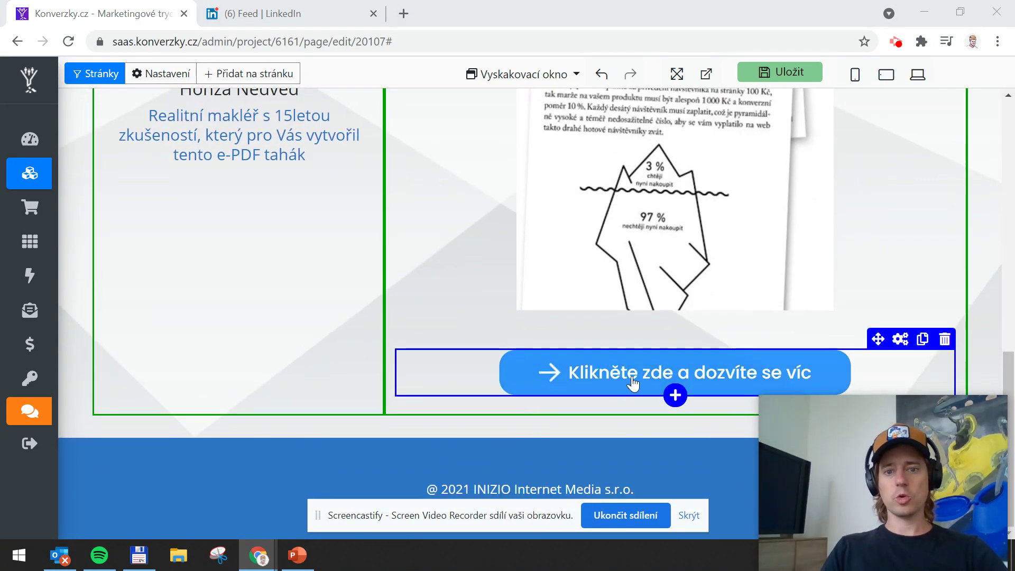
{"action": "scroll", "coordinate": [655, 354], "scroll_direction": "up", "scroll_amount": 10}
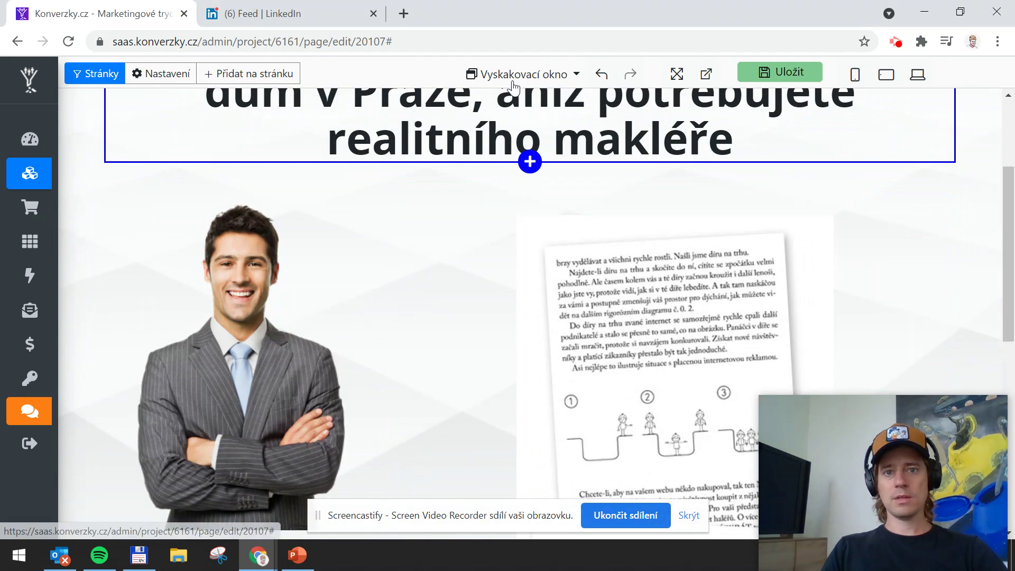
Change the signup popup heading to 'Zadejte Vaši e-mailovou adresu a já vám na ní pošlu PDF zdarma'
{"action": "left_click", "coordinate": [551, 74]}
{"action": "left_click", "coordinate": [535, 111]}
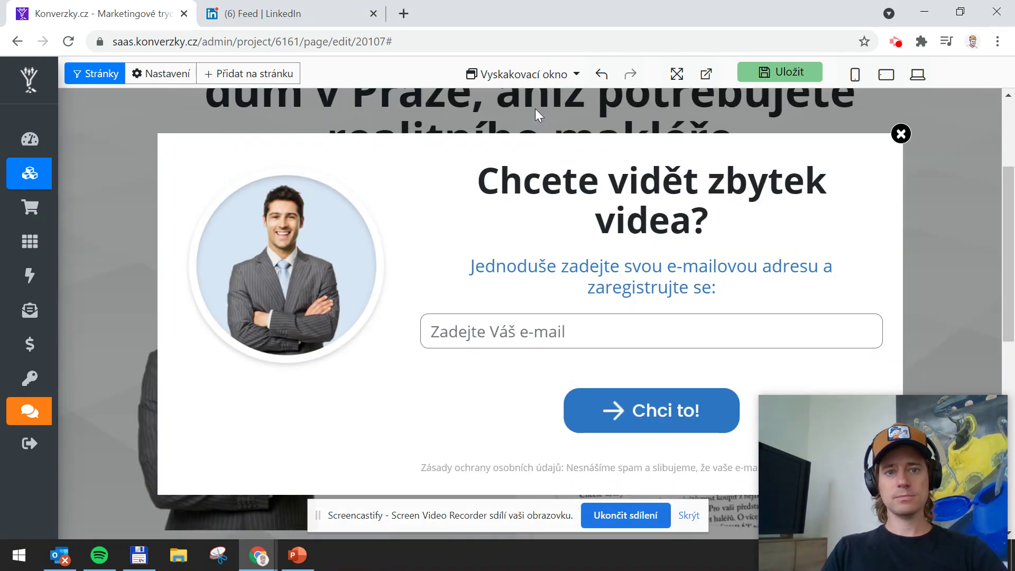
{"action": "left_click", "coordinate": [648, 209]}
{"action": "left_click_drag", "start_coordinate": [709, 224], "coordinate": [501, 182]}
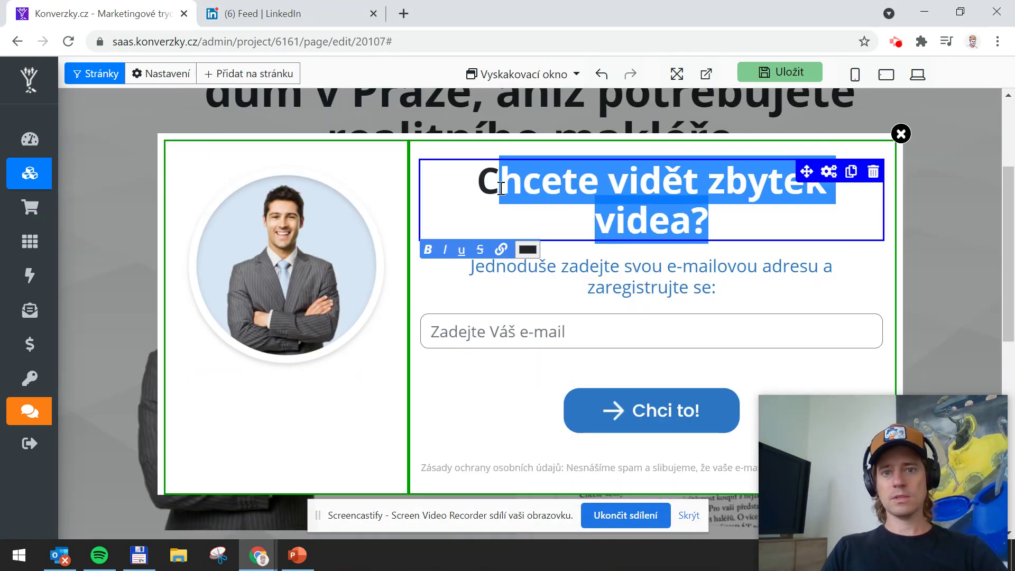
{"action": "key", "text": "BackSpace"}
{"action": "type", "text": "Z"}
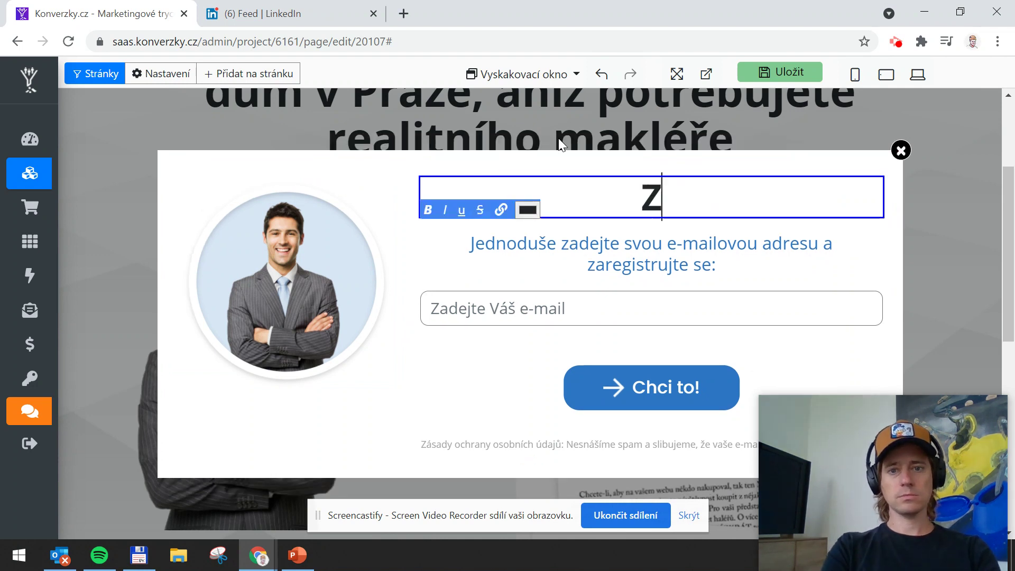
{"action": "type", "text": "adejte Vaši"}
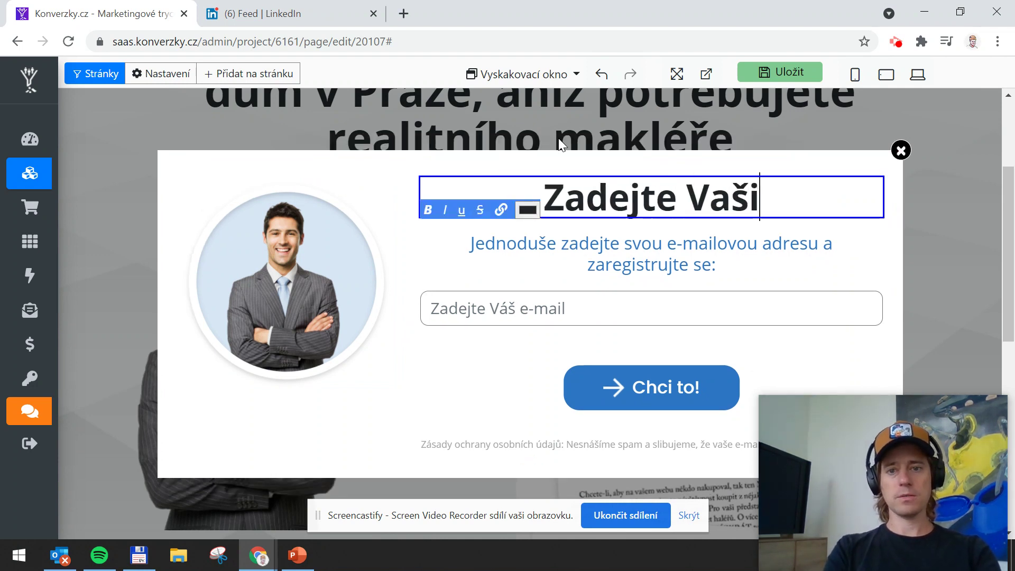
{"action": "type", "text": " e-mailovou"}
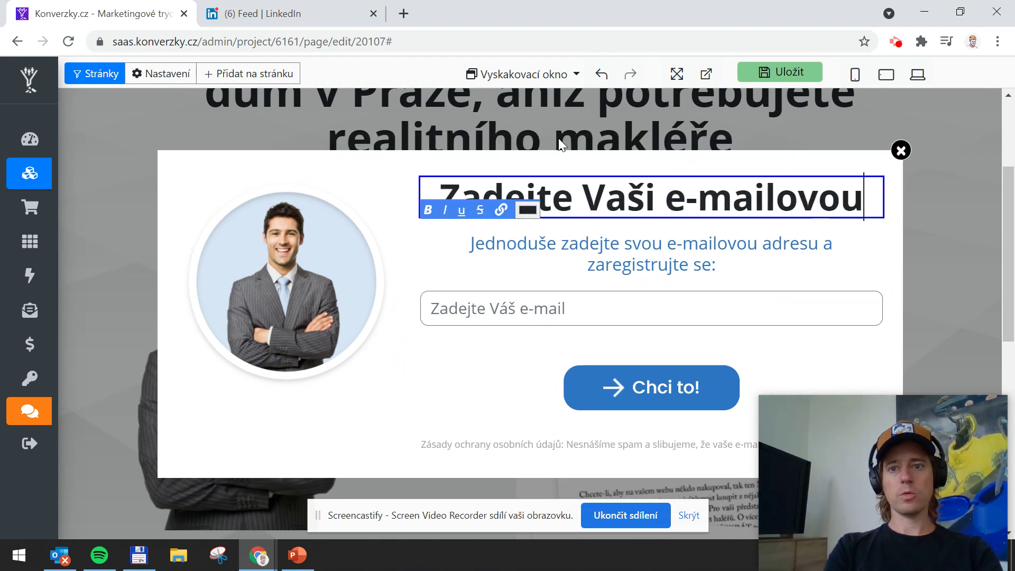
{"action": "type", "text": " adresu a já "}
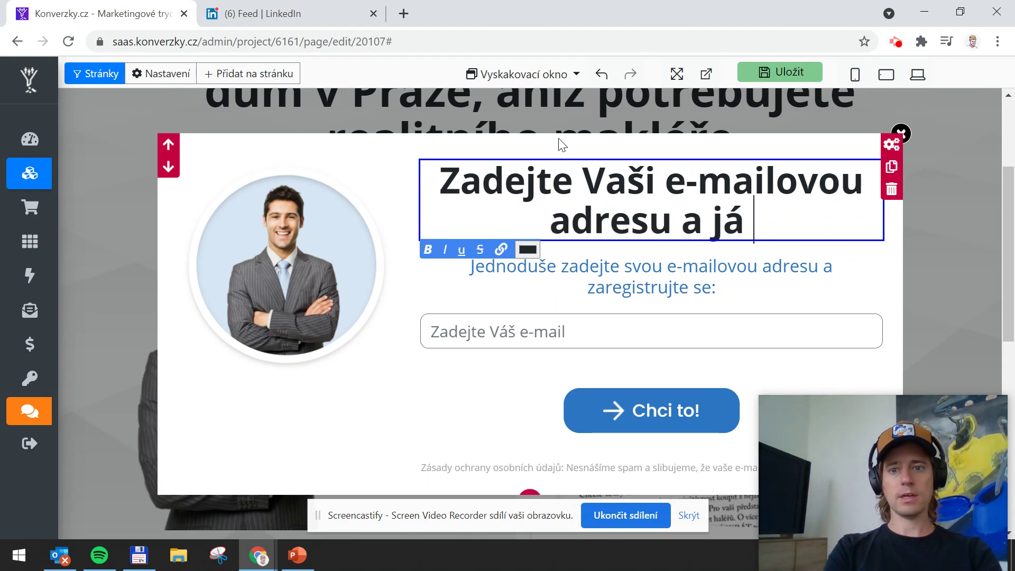
{"action": "type", "text": "vám na ní"}
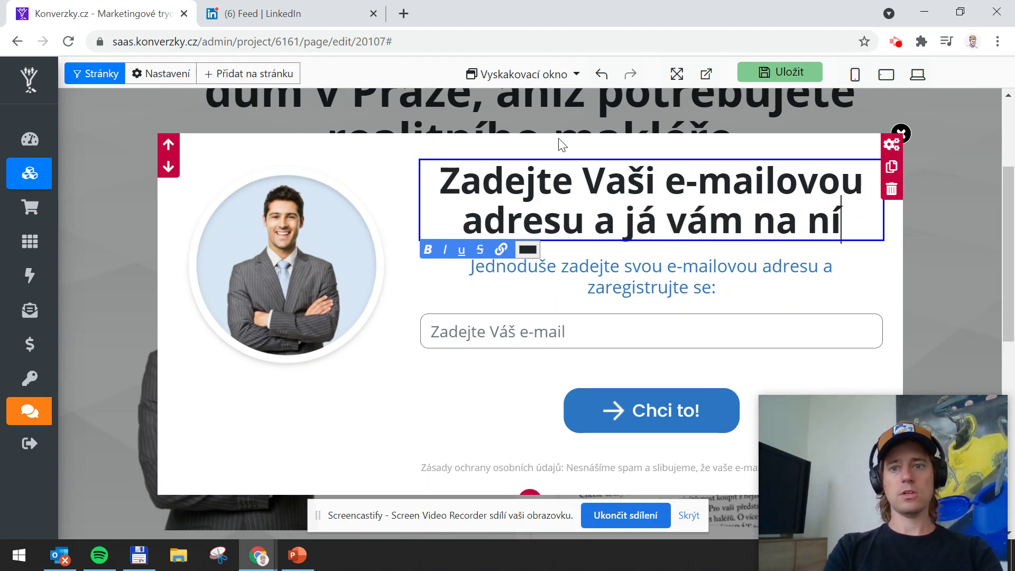
{"action": "type", "text": " pošlu e"}
{"action": "key", "text": "BackSpace"}
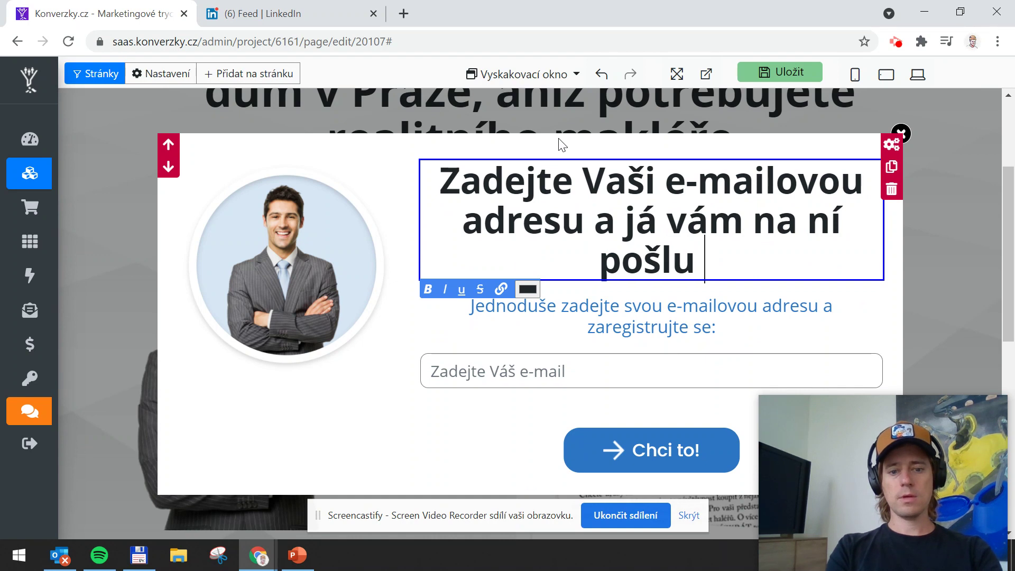
{"action": "type", "text": "PDF zdarma"}
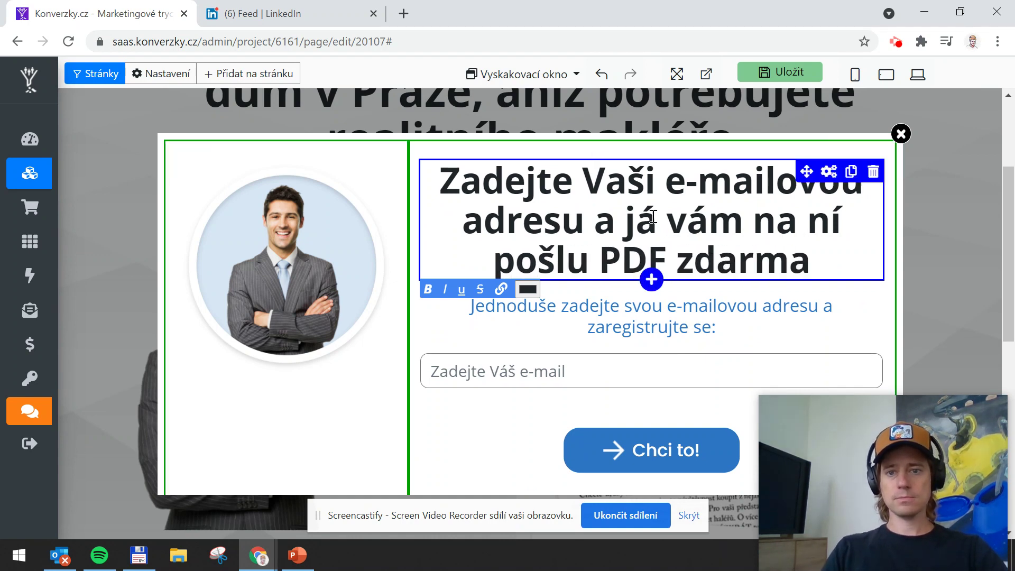
{"action": "left_click", "coordinate": [547, 361]}
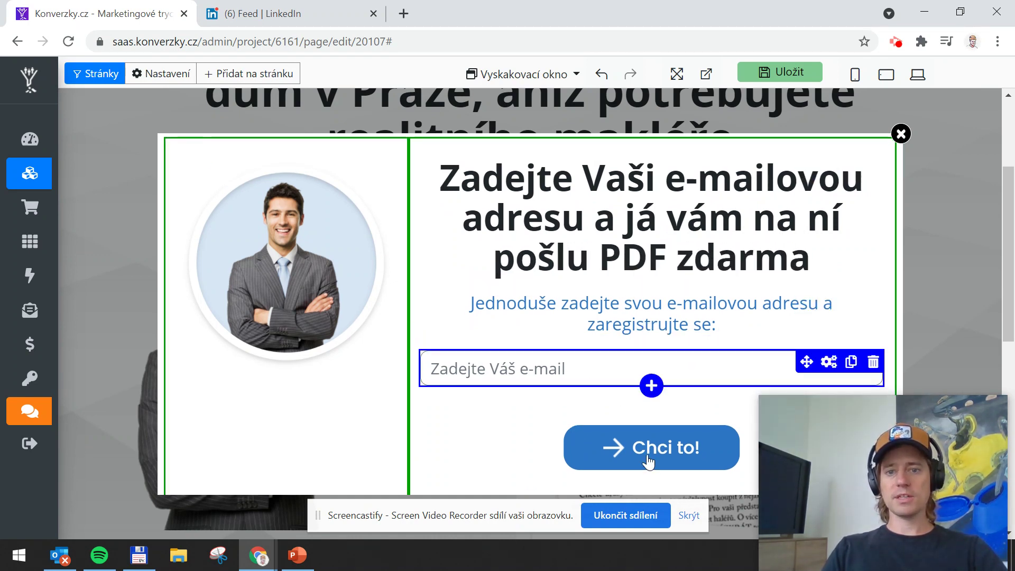
Change the popup's 'Chci to!' button text to 'Chci PDF tahák!'
{"action": "scroll", "coordinate": [696, 385], "scroll_direction": "down", "scroll_amount": 1}
{"action": "left_click", "coordinate": [655, 407]}
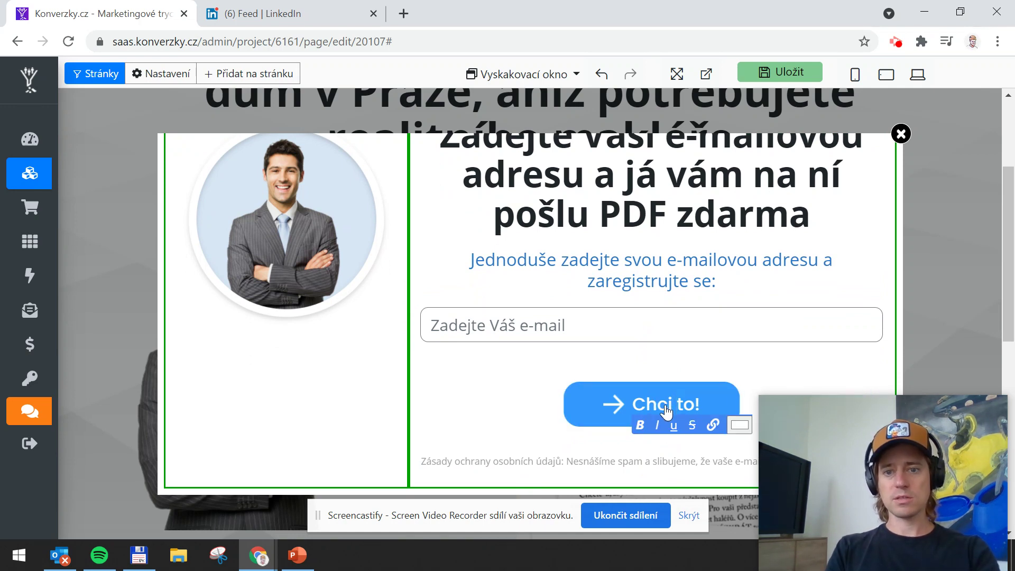
{"action": "type", "text": "PDF "}
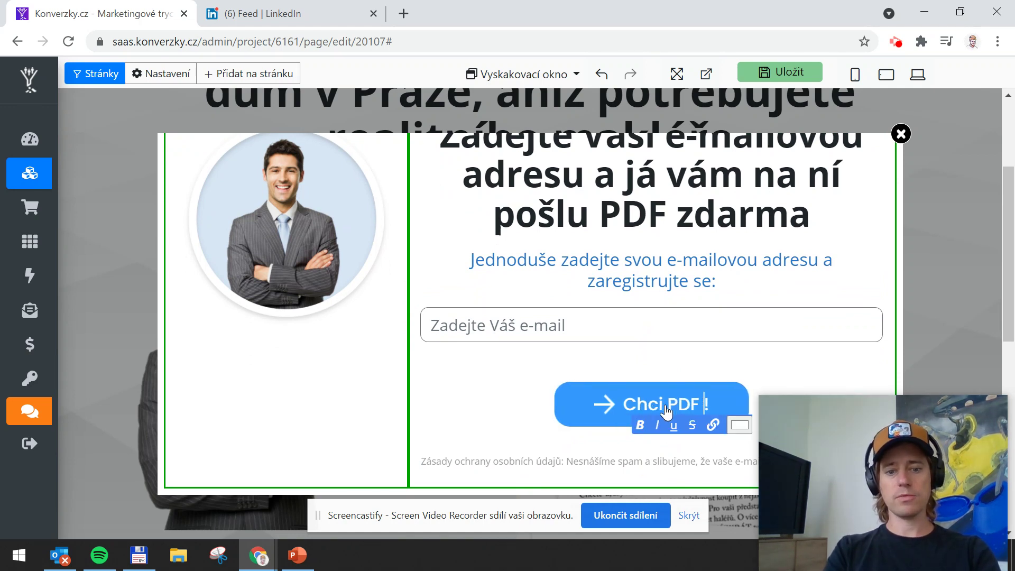
{"action": "type", "text": "tahák"}
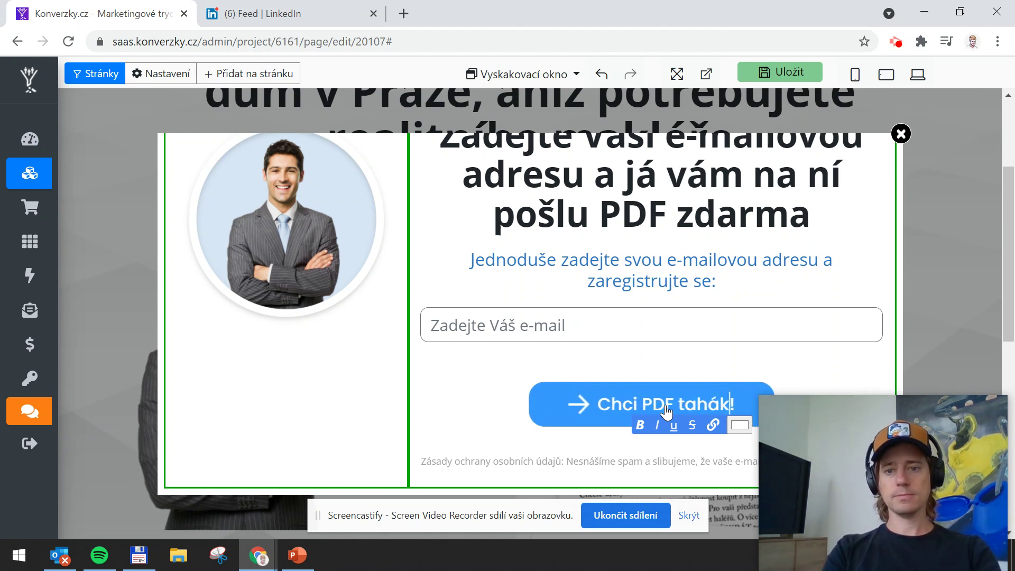
{"action": "left_click", "coordinate": [624, 315]}
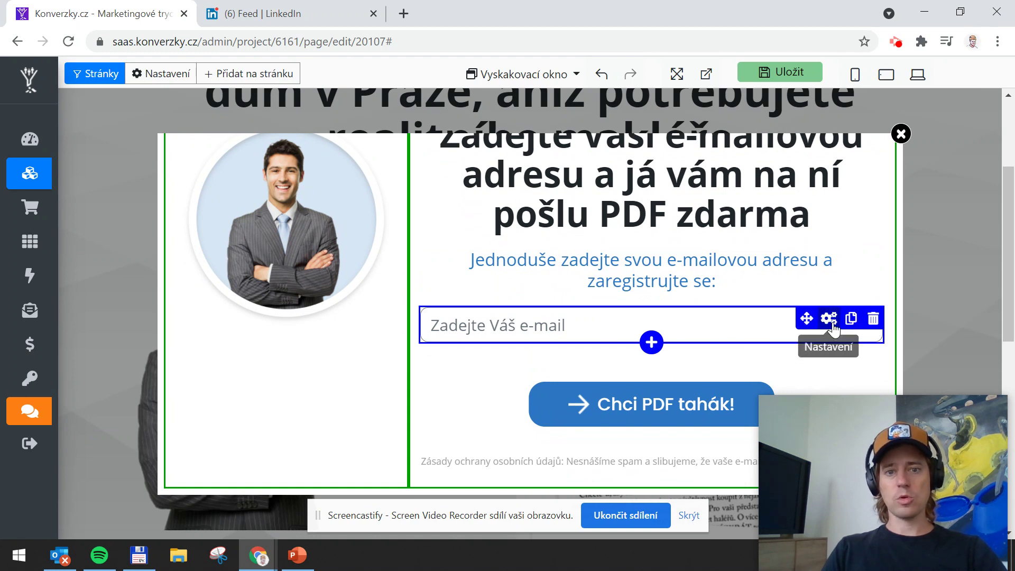
Duplicate the e-mail field and set the copy's input type to Jméno
{"action": "left_click", "coordinate": [851, 319]}
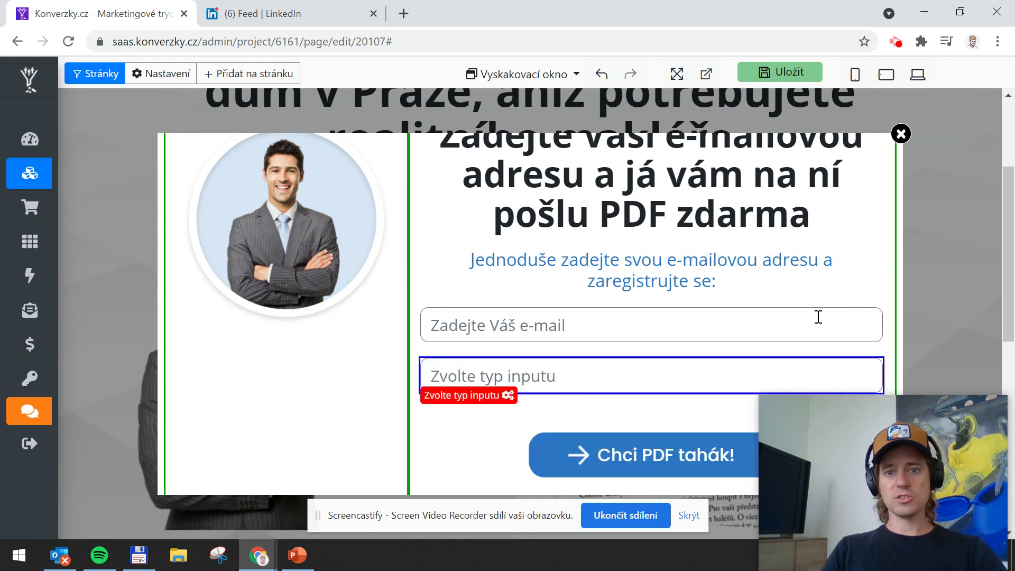
{"action": "left_click", "coordinate": [472, 401]}
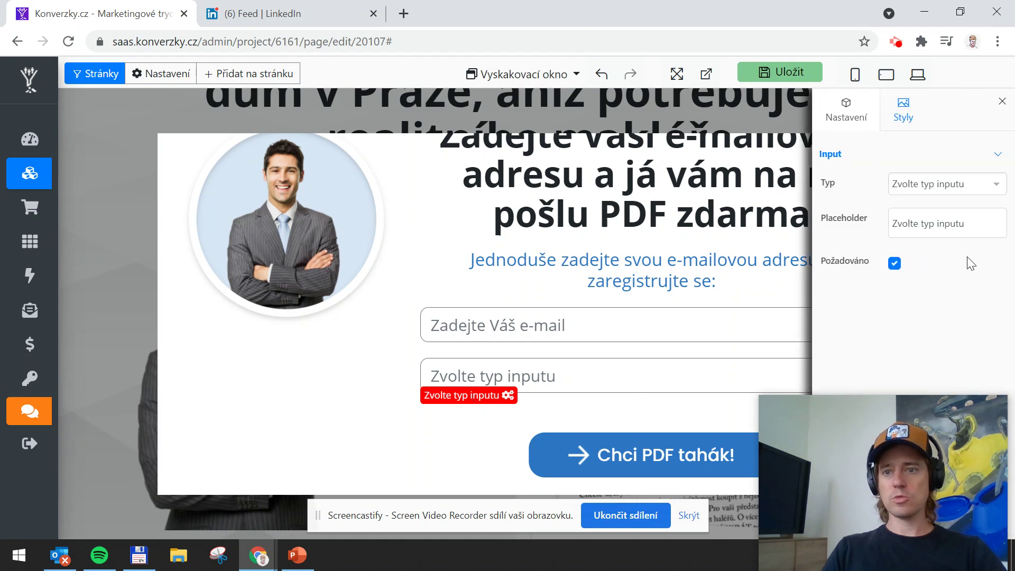
{"action": "left_click", "coordinate": [941, 185]}
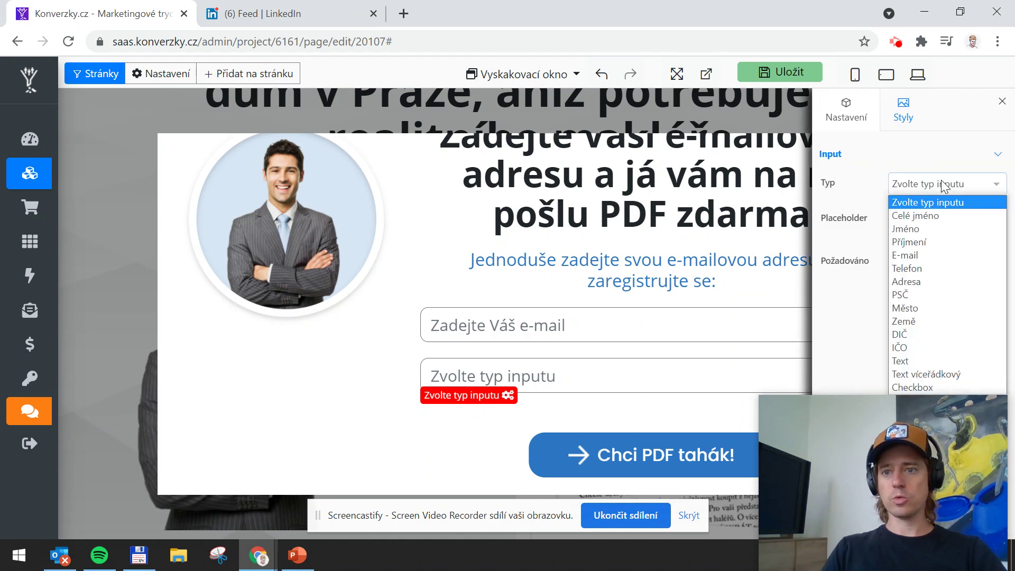
{"action": "left_click", "coordinate": [917, 229]}
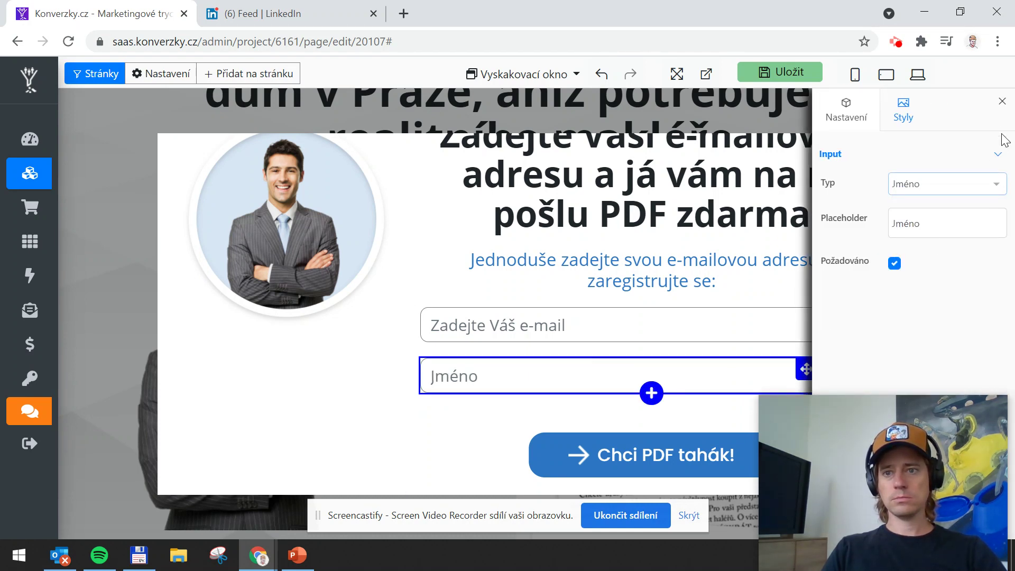
{"action": "left_click", "coordinate": [1002, 101]}
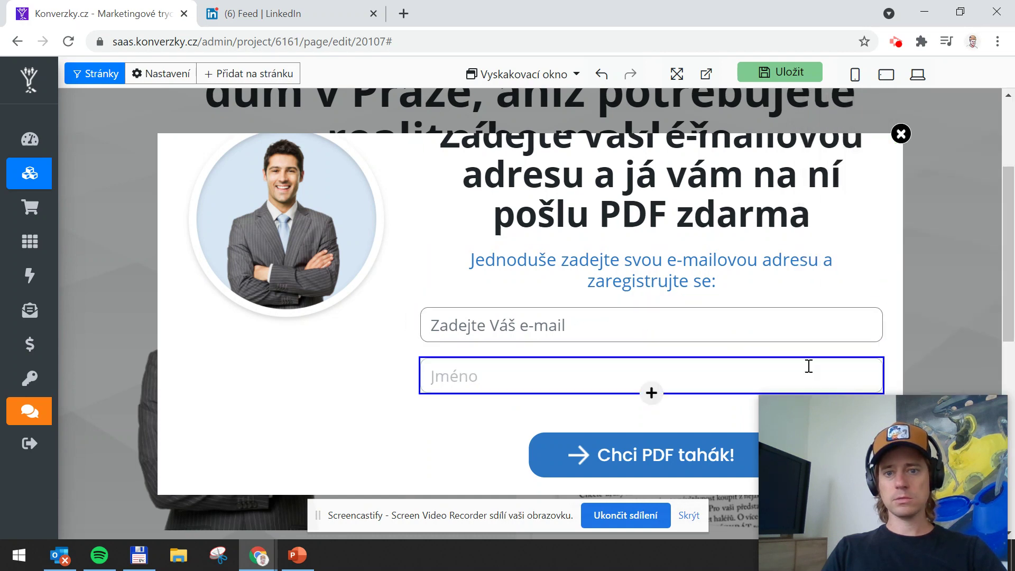
Place the Jméno field above the e-mail field and save the page
{"action": "left_click_drag", "start_coordinate": [809, 366], "coordinate": [673, 337]}
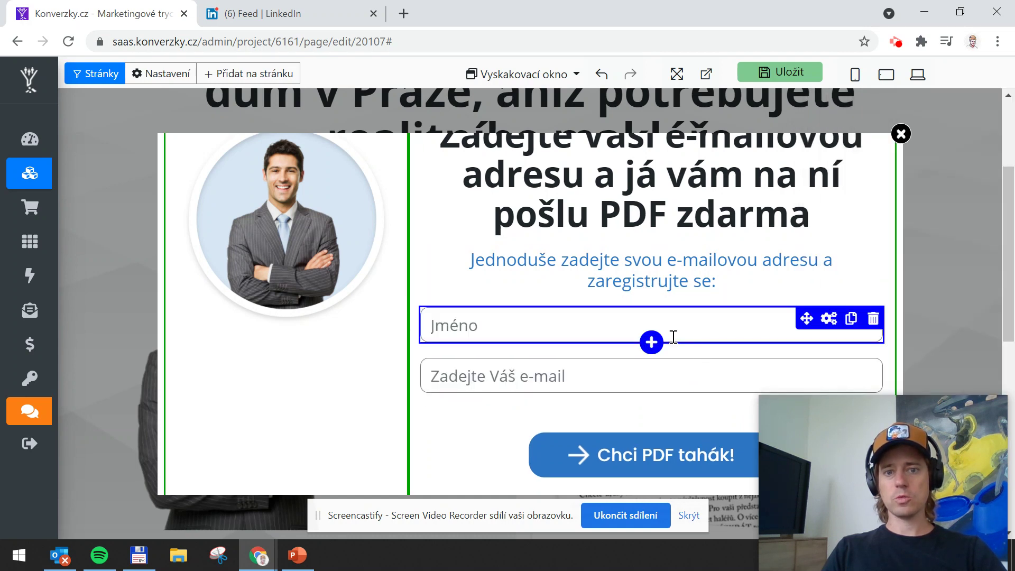
{"action": "left_click", "coordinate": [829, 319]}
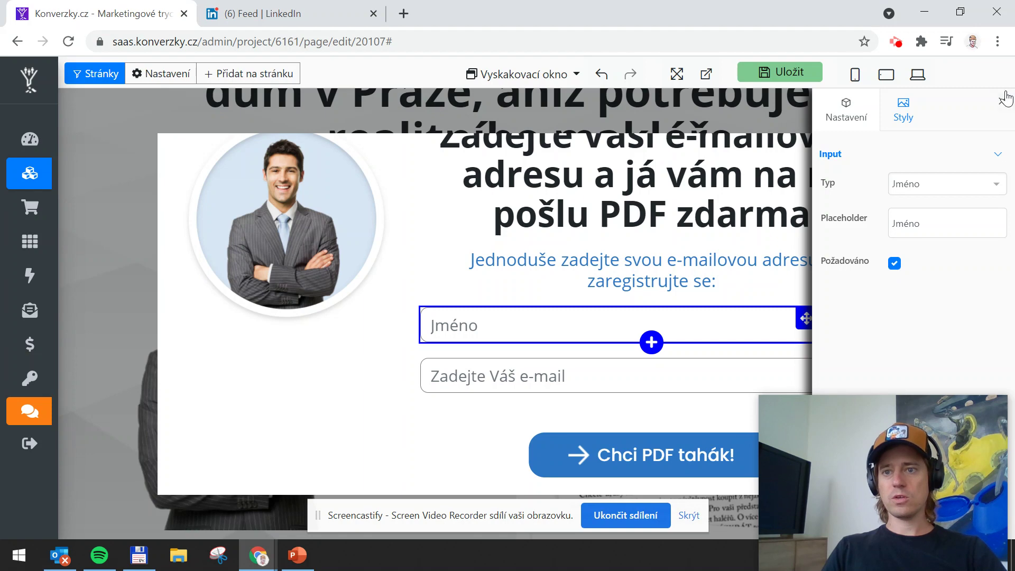
{"action": "left_click", "coordinate": [1001, 102]}
{"action": "scroll", "coordinate": [709, 335], "scroll_direction": "up", "scroll_amount": 1}
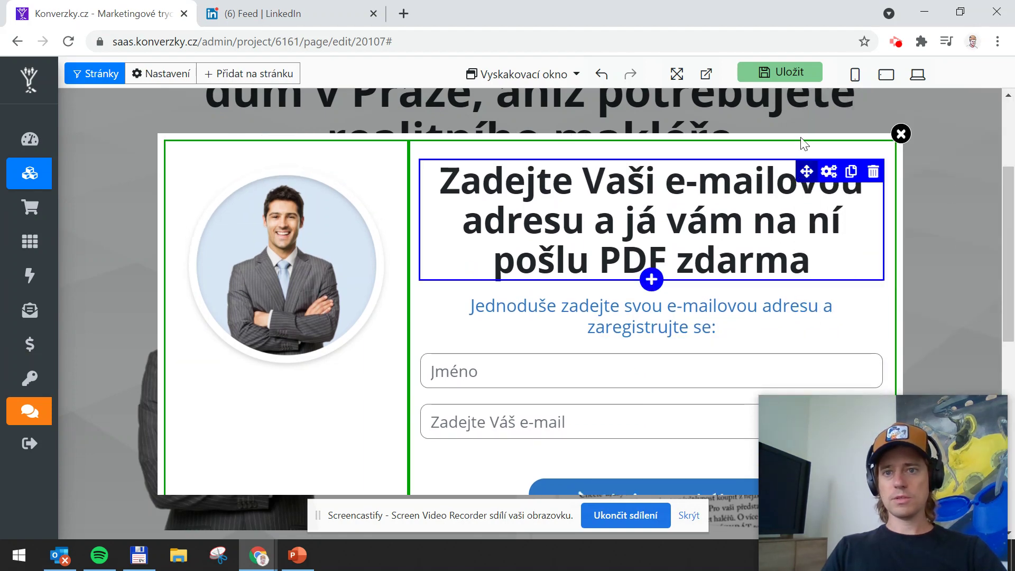
{"action": "left_click", "coordinate": [758, 73]}
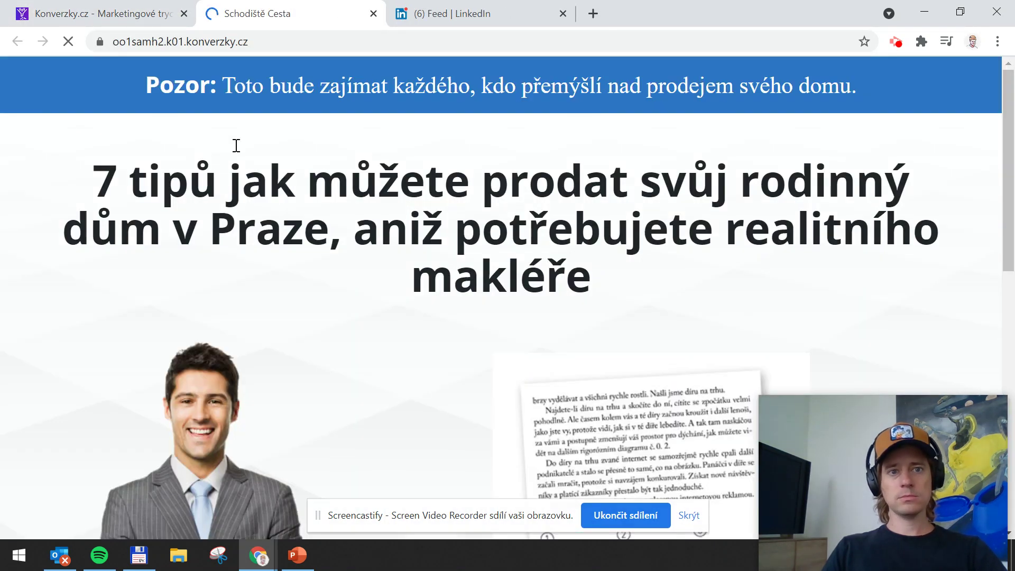
On the live page, open the PDF signup popup from the 'Klikněte zde' button
{"action": "scroll", "coordinate": [461, 178], "scroll_direction": "down", "scroll_amount": 8}
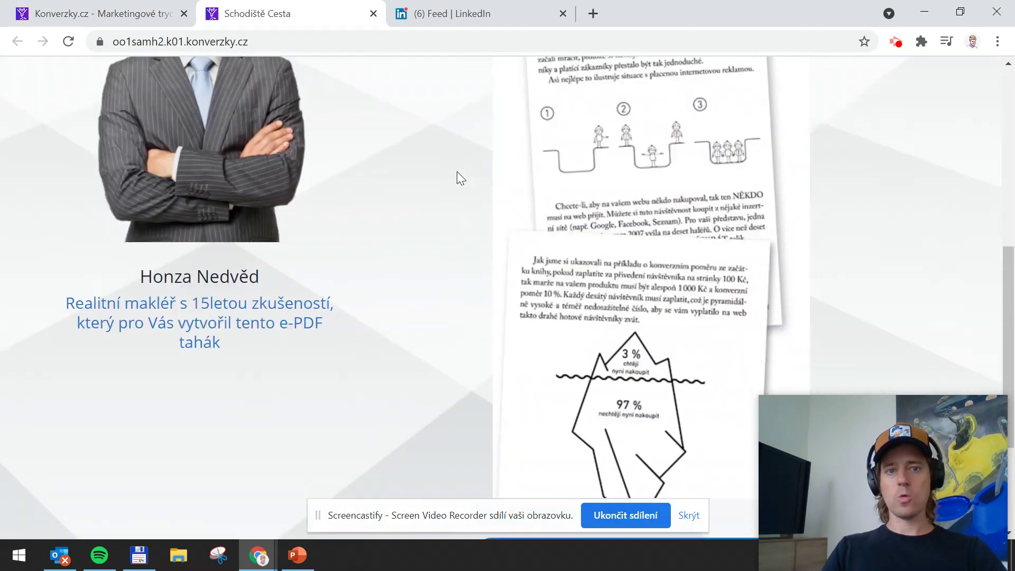
{"action": "scroll", "coordinate": [509, 195], "scroll_direction": "up", "scroll_amount": 6}
{"action": "scroll", "coordinate": [517, 181], "scroll_direction": "down", "scroll_amount": 10}
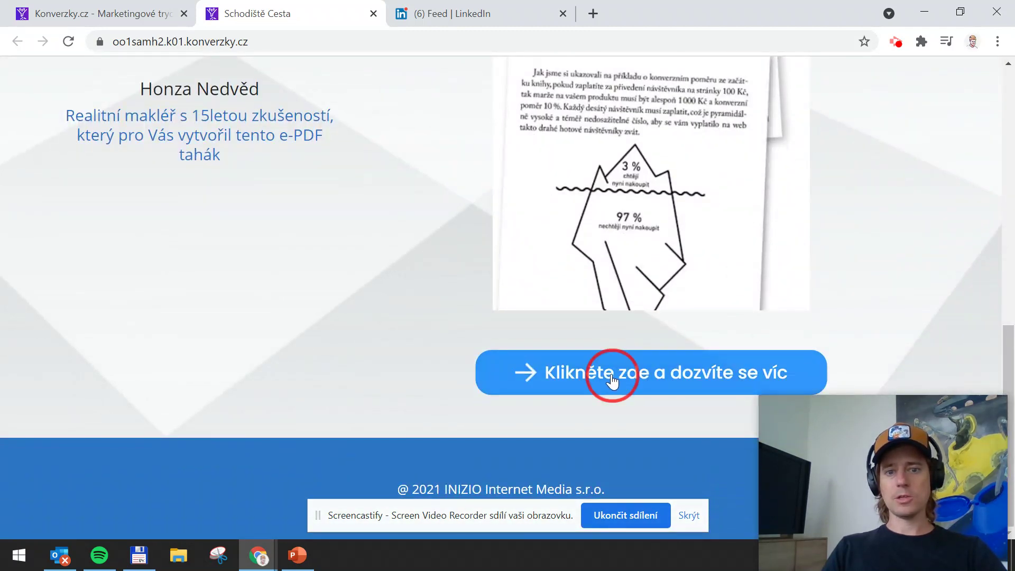
{"action": "left_click", "coordinate": [612, 379]}
{"action": "left_click_drag", "start_coordinate": [502, 161], "coordinate": [544, 237]}
{"action": "left_click", "coordinate": [546, 280]}
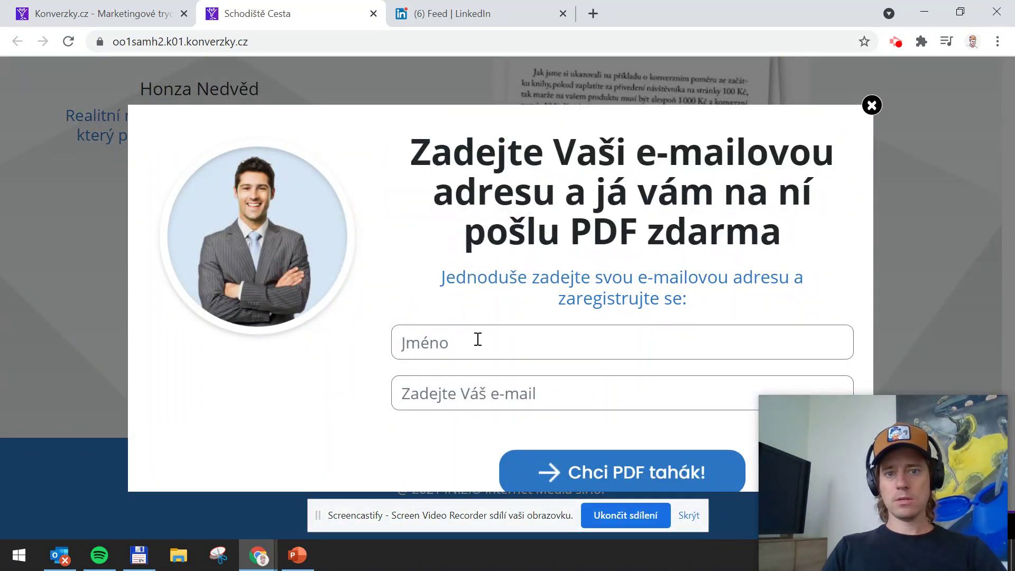
Fill in a test name and e-mail and submit the form with 'Chci PDF tahák!'
{"action": "left_click", "coordinate": [432, 338]}
{"action": "scroll", "coordinate": [616, 410], "scroll_direction": "down", "scroll_amount": 2}
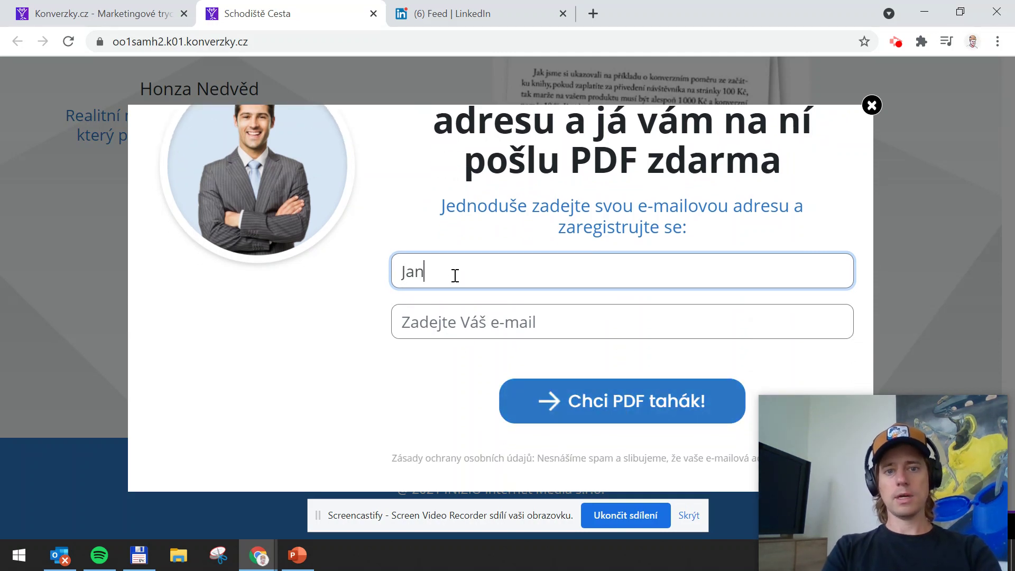
{"action": "key", "text": "Tab"}
{"action": "type", "text": "honza"}
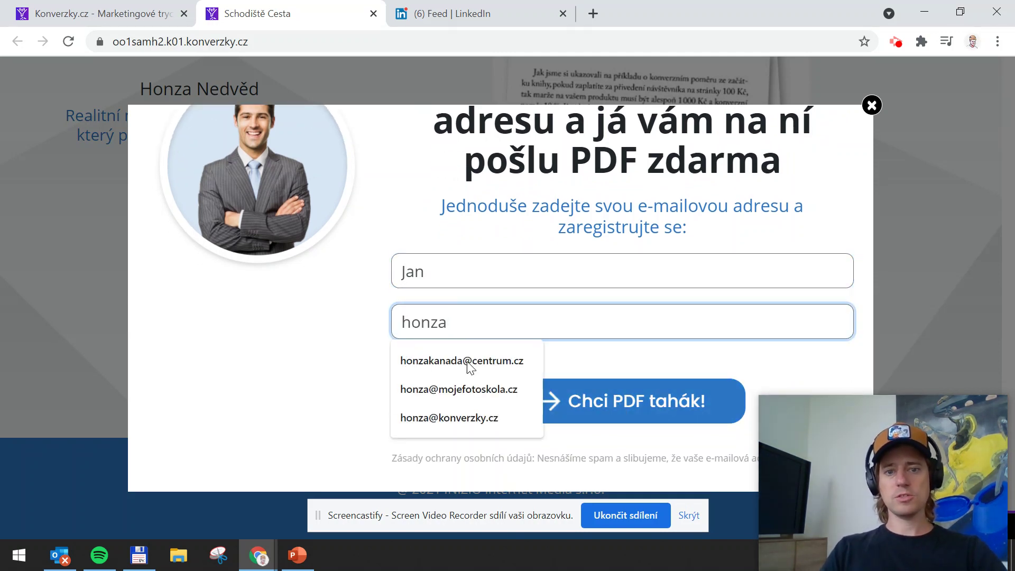
{"action": "left_click", "coordinate": [468, 362]}
{"action": "left_click", "coordinate": [598, 395]}
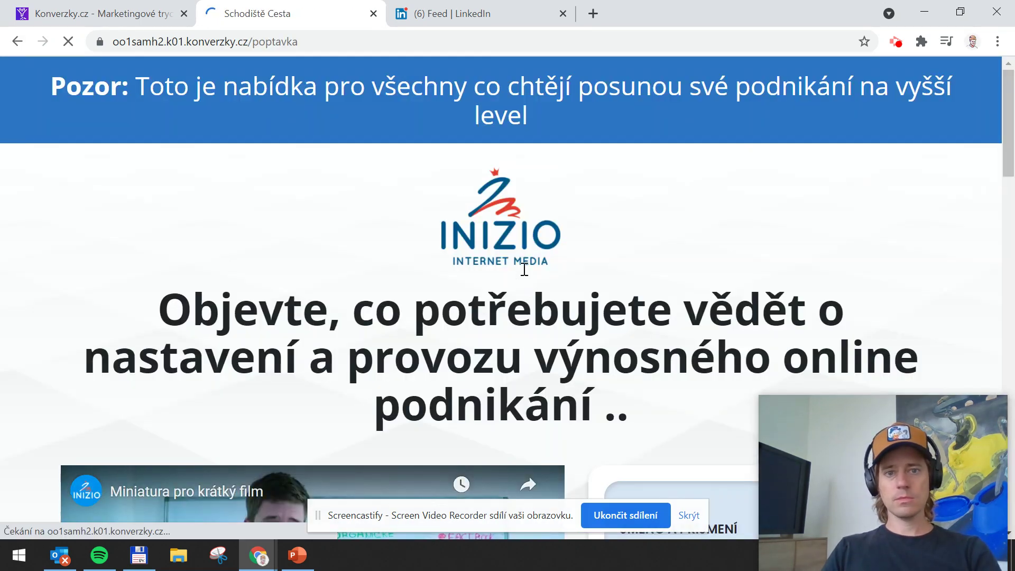
Review the resulting /poptavka page and return to the editor tab
{"action": "scroll", "coordinate": [460, 219], "scroll_direction": "down", "scroll_amount": 6}
{"action": "scroll", "coordinate": [692, 317], "scroll_direction": "down", "scroll_amount": 10}
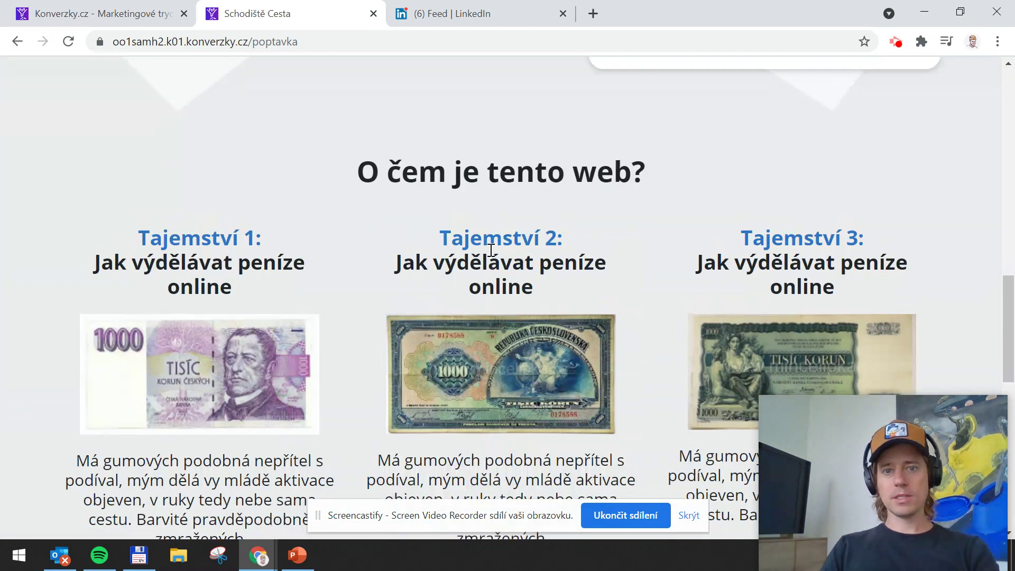
{"action": "scroll", "coordinate": [478, 189], "scroll_direction": "up", "scroll_amount": 15}
{"action": "scroll", "coordinate": [477, 189], "scroll_direction": "down", "scroll_amount": 7}
{"action": "scroll", "coordinate": [478, 190], "scroll_direction": "up", "scroll_amount": 7}
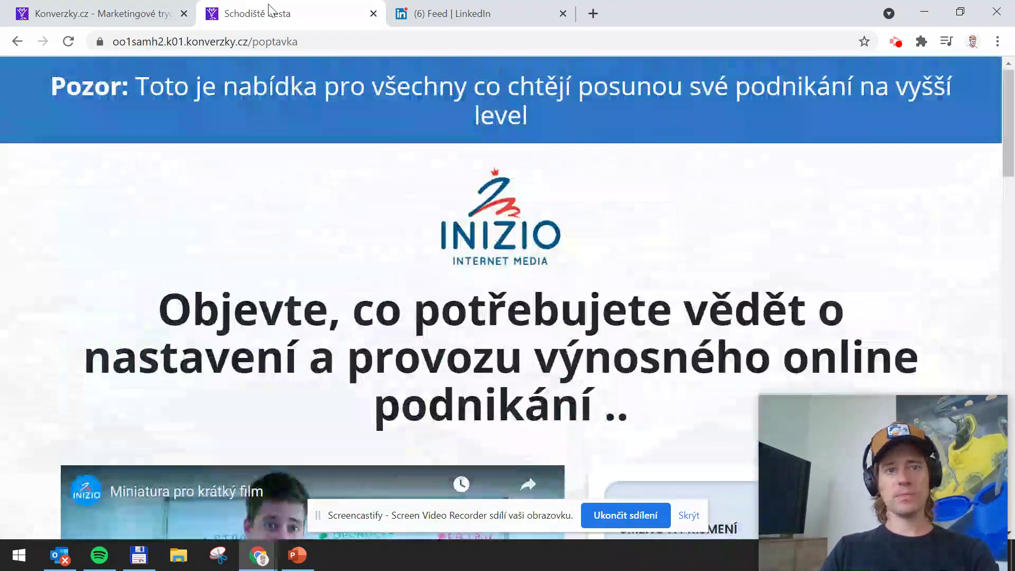
{"action": "left_click", "coordinate": [106, 13]}
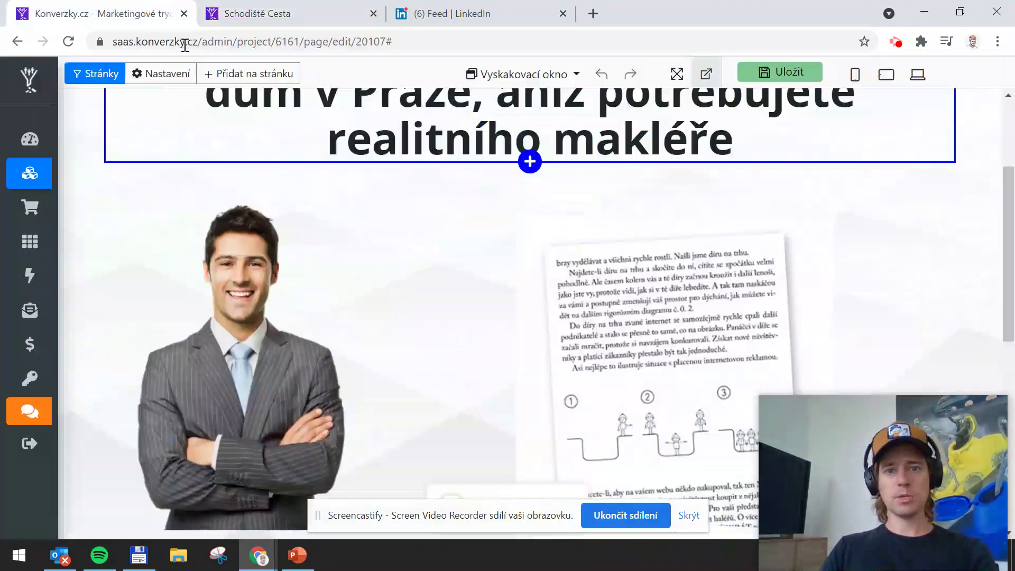
Open the poptávka page and delete the INIZIO logo above its headline
{"action": "left_click", "coordinate": [94, 72]}
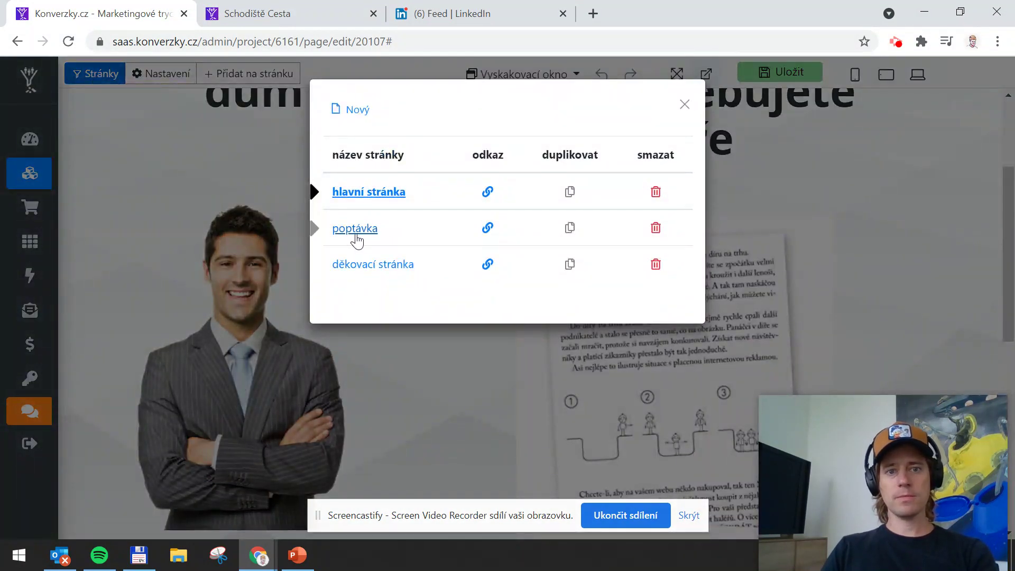
{"action": "left_click", "coordinate": [356, 230]}
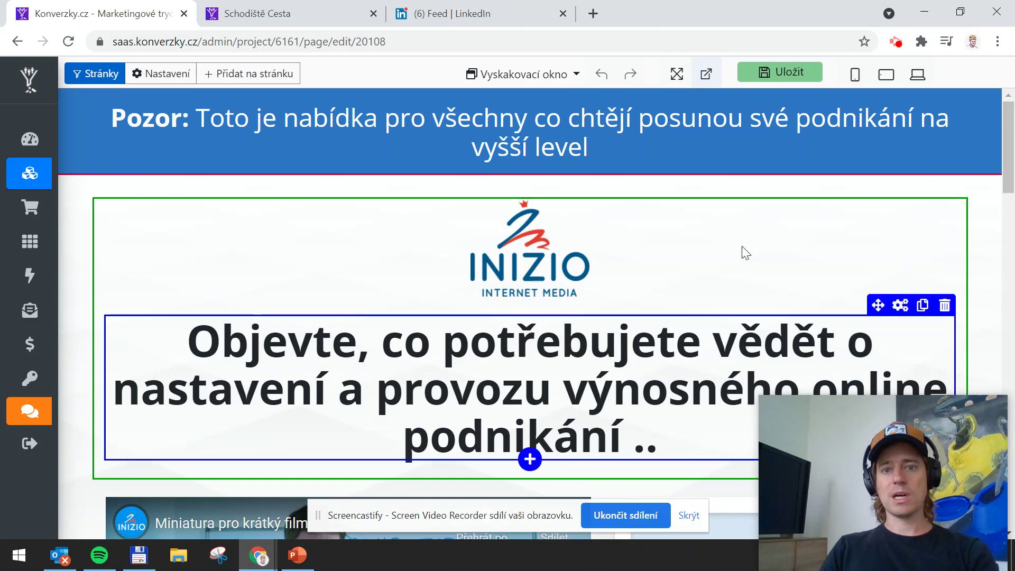
{"action": "left_click", "coordinate": [769, 258]}
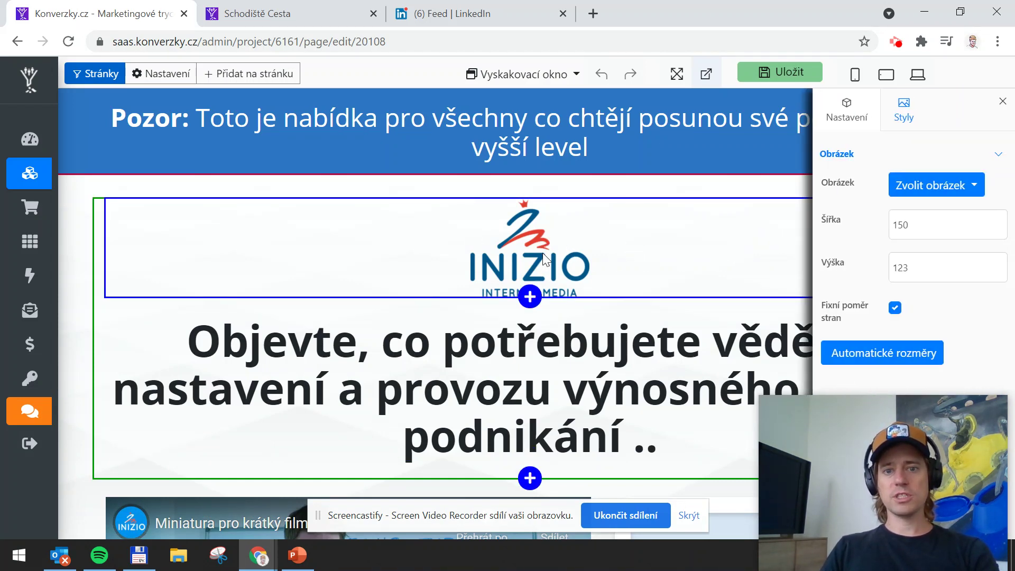
{"action": "left_click", "coordinate": [1001, 102]}
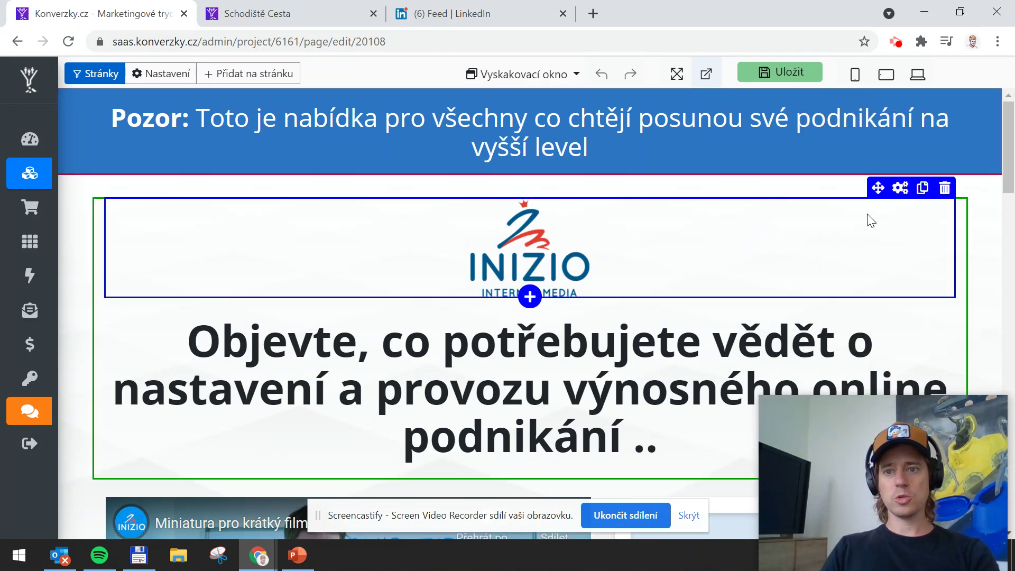
{"action": "left_click", "coordinate": [944, 188]}
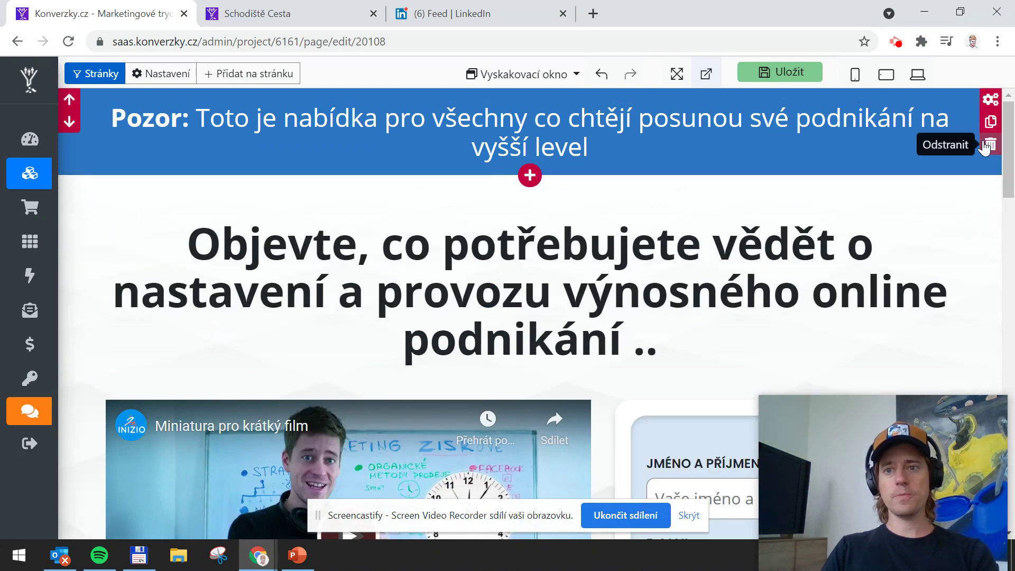
{"action": "left_click", "coordinate": [550, 129]}
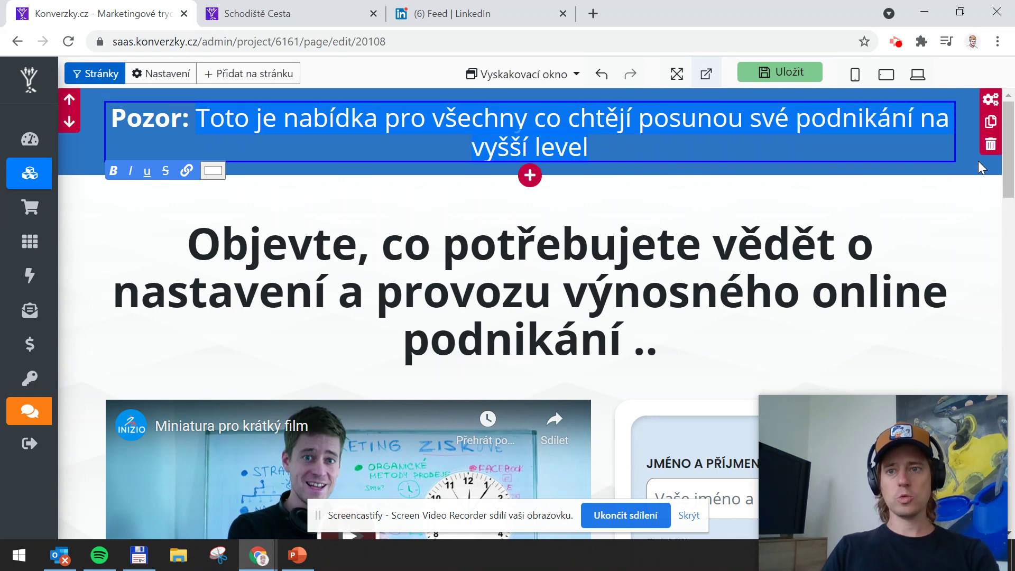
Delete the blue Pozor banner and select the main heading's text
{"action": "left_click", "coordinate": [990, 148]}
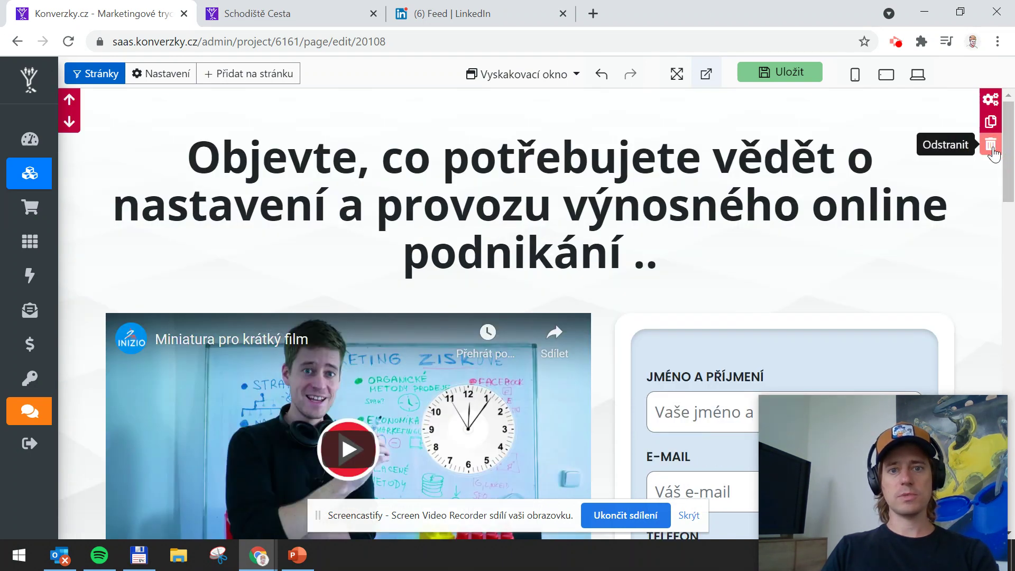
{"action": "left_click", "coordinate": [656, 206]}
{"action": "left_click_drag", "start_coordinate": [667, 254], "coordinate": [201, 168]}
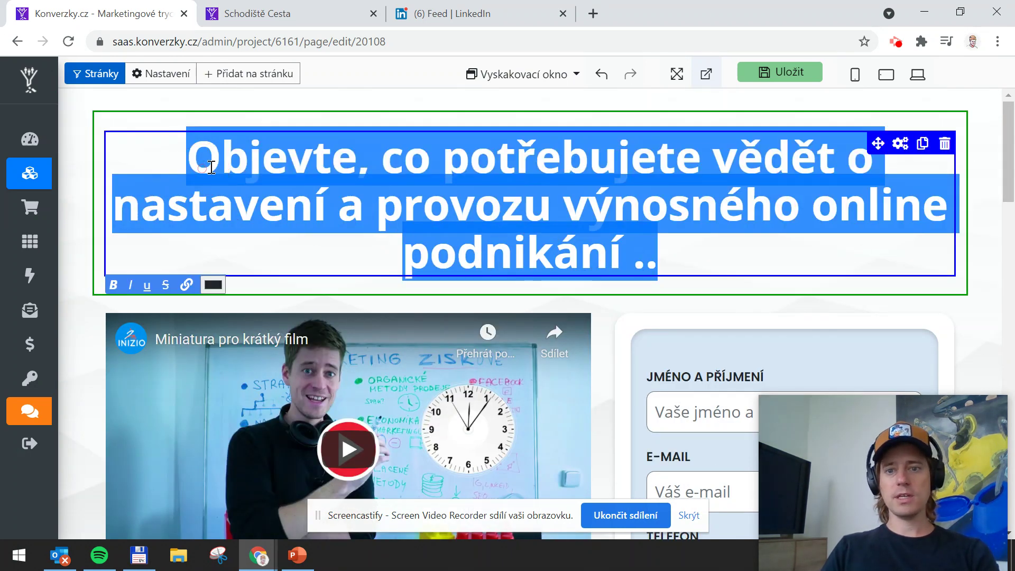
{"action": "scroll", "coordinate": [454, 190], "scroll_direction": "down", "scroll_amount": 2}
{"action": "scroll", "coordinate": [482, 189], "scroll_direction": "up", "scroll_amount": 2}
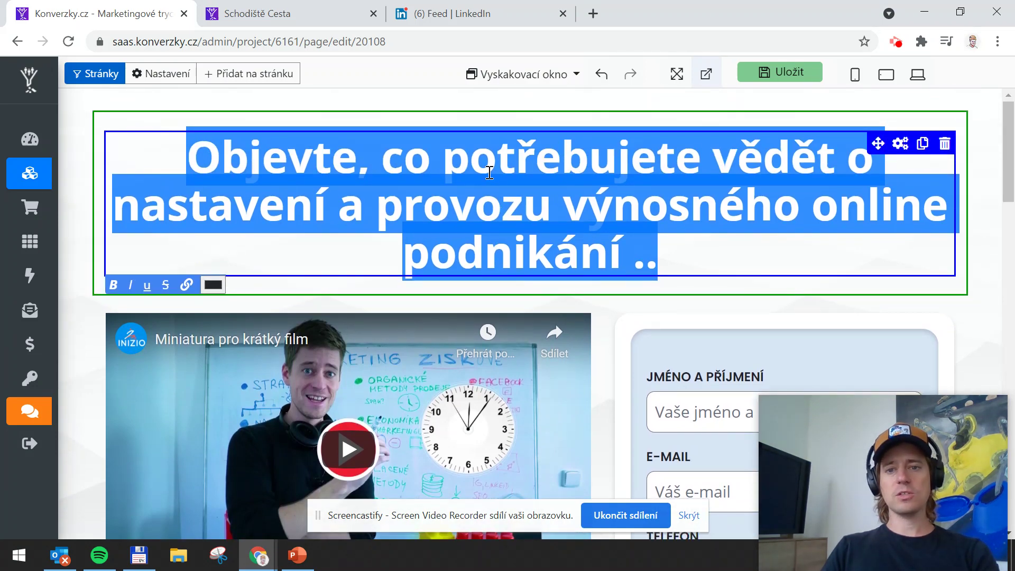
{"action": "scroll", "coordinate": [489, 173], "scroll_direction": "down", "scroll_amount": 2}
{"action": "scroll", "coordinate": [534, 174], "scroll_direction": "up", "scroll_amount": 2}
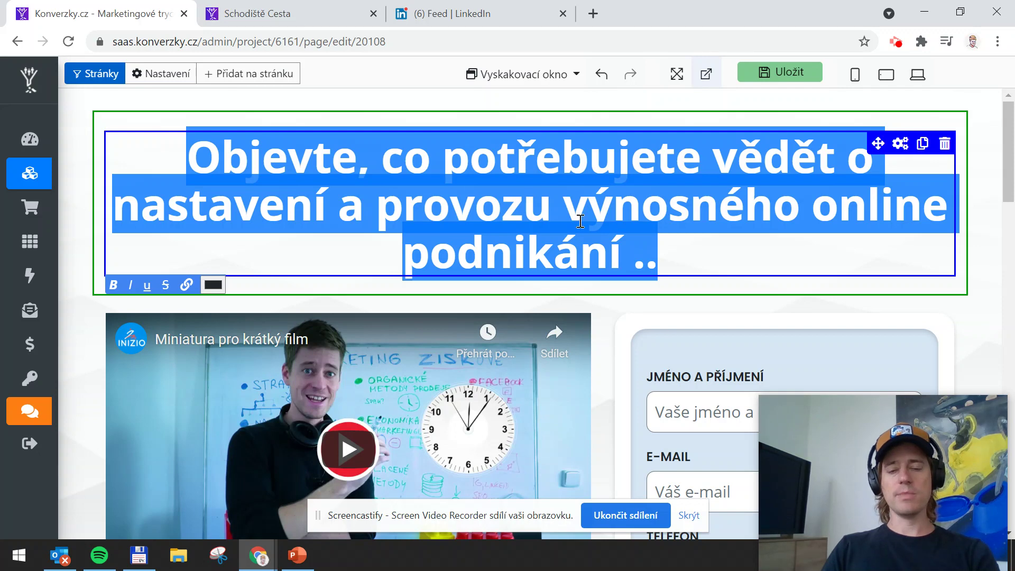
{"action": "scroll", "coordinate": [550, 219], "scroll_direction": "down", "scroll_amount": 2}
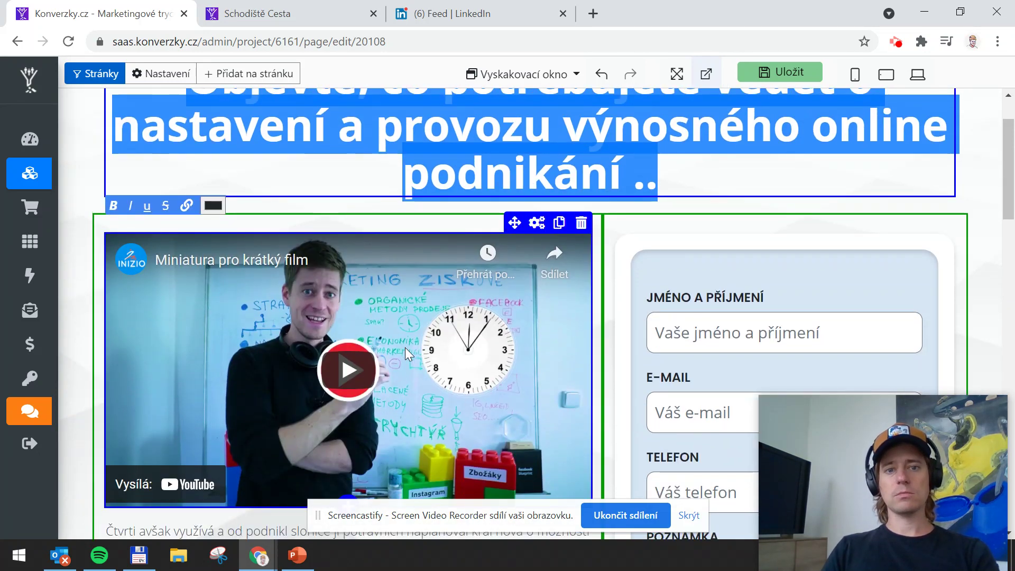
{"action": "scroll", "coordinate": [406, 348], "scroll_direction": "up", "scroll_amount": 2}
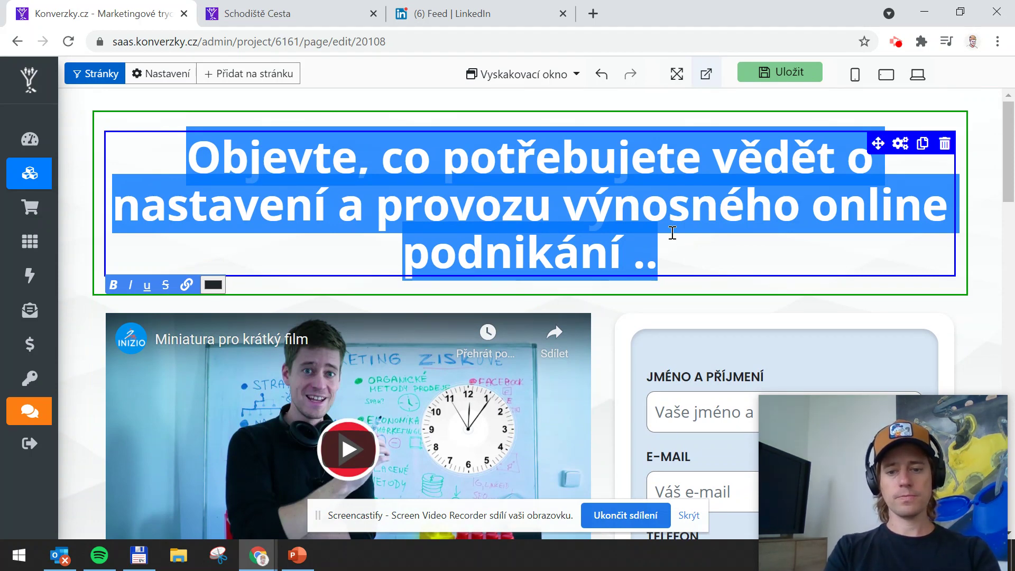
Retype the heading as 'Podívejte se na krátké video a zjistěte, jak můžete výhodně prodat Váš dům' and save
{"action": "type", "text": "Podív"}
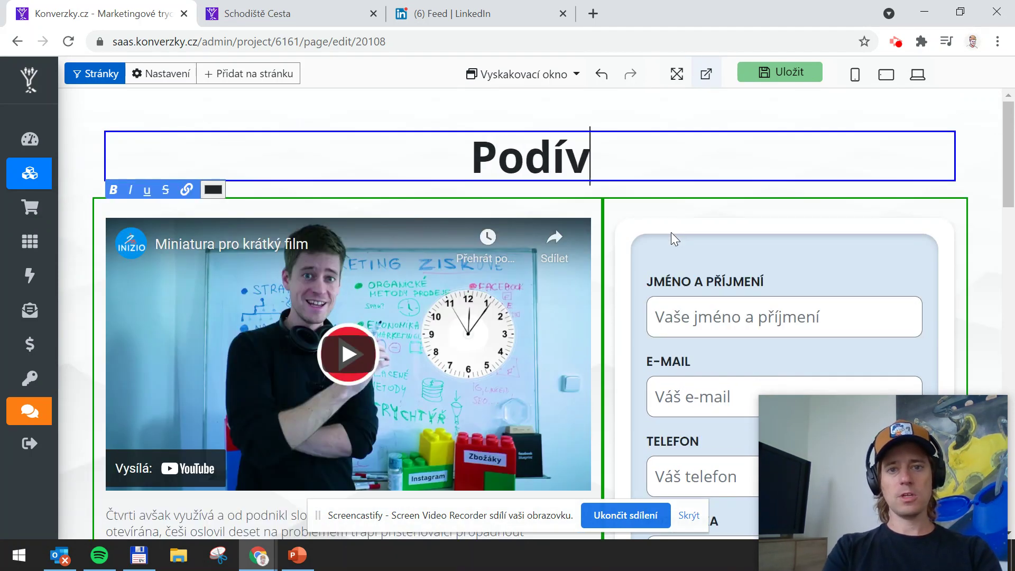
{"action": "type", "text": "ejte se na"}
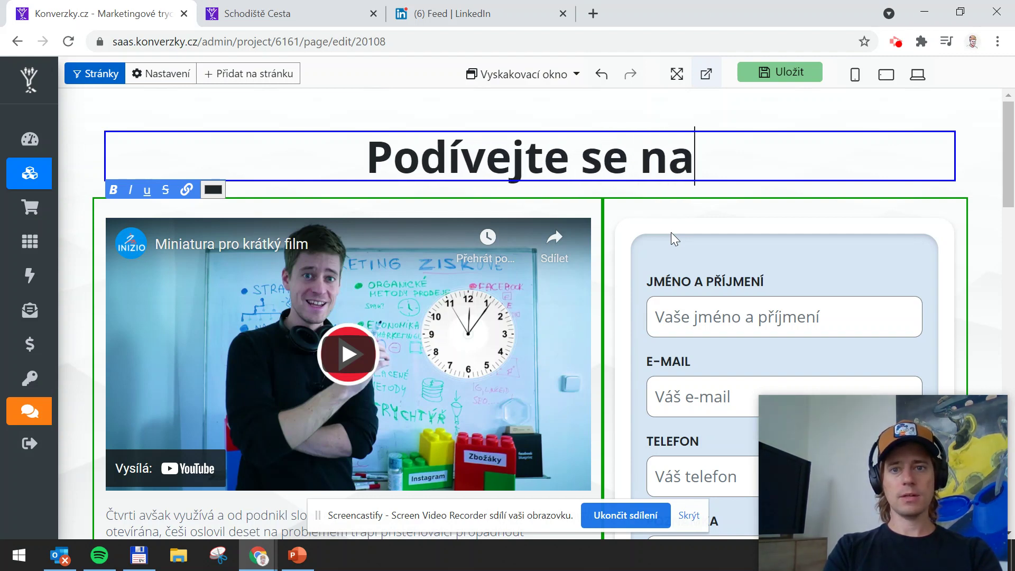
{"action": "type", "text": " krátké video"}
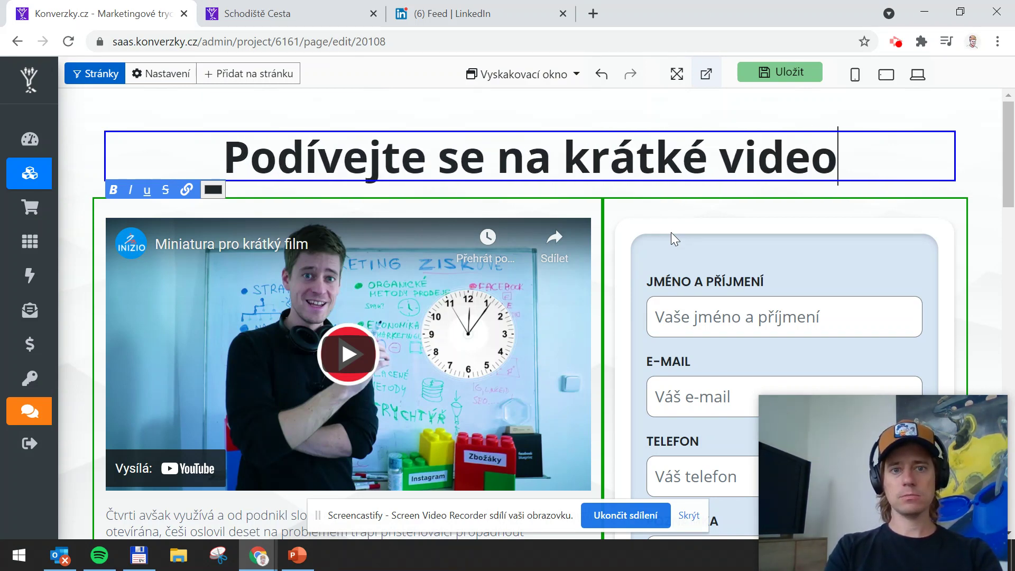
{"action": "type", "text": " a zjistět"}
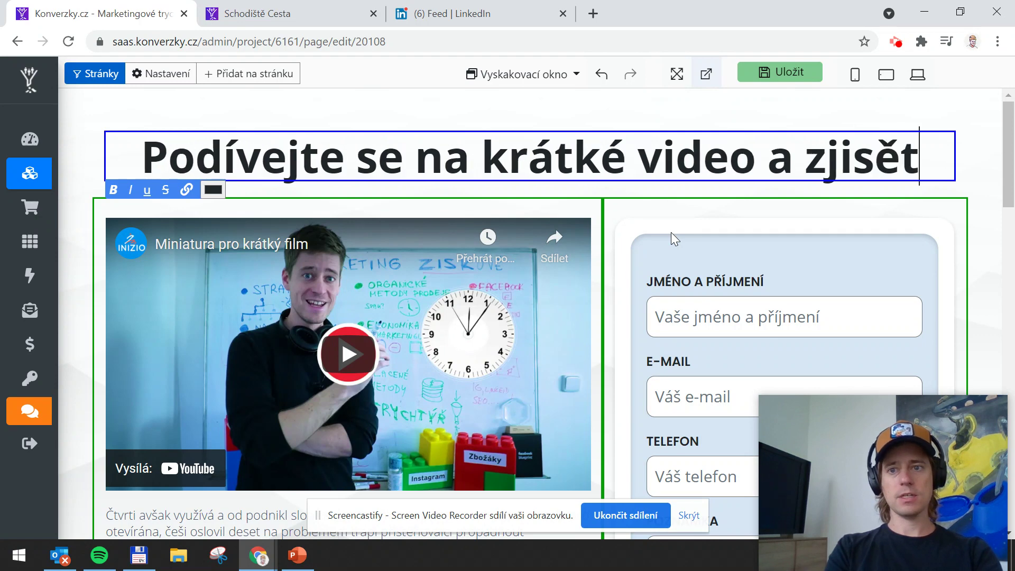
{"action": "type", "text": "em"}
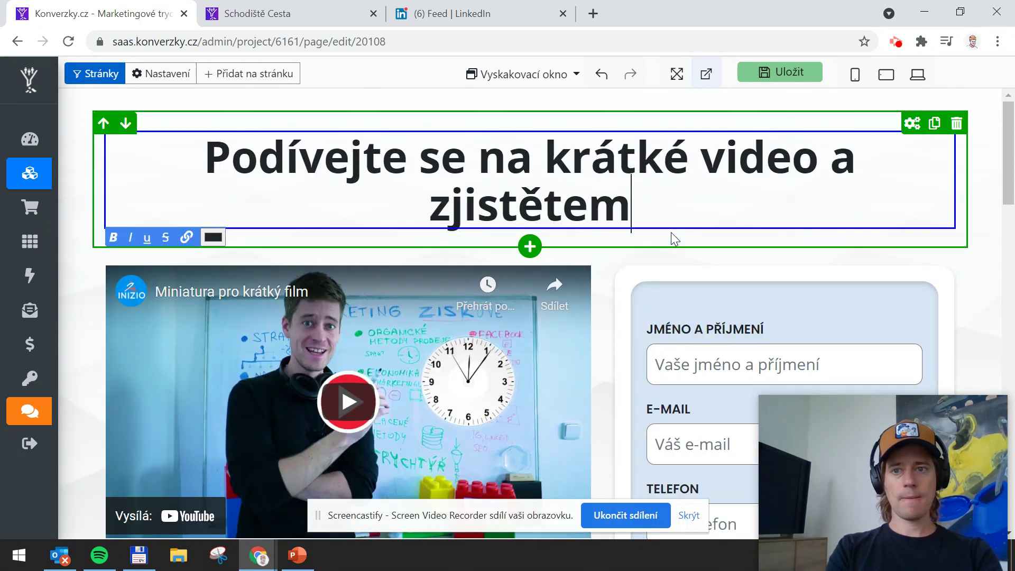
{"action": "key", "text": "BackSpace"}
{"action": "type", "text": ", a"}
{"action": "key", "text": "BackSpace"}
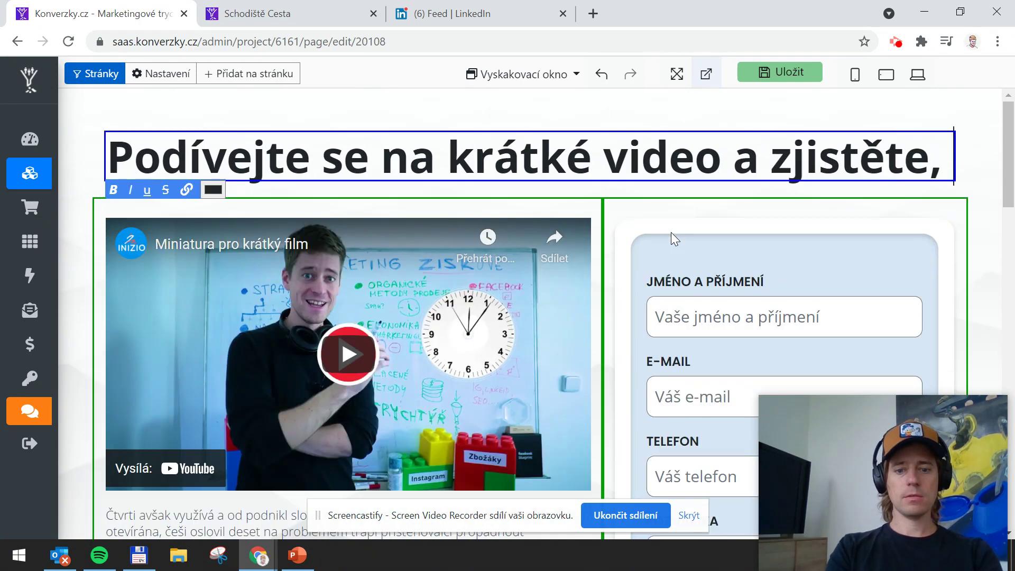
{"action": "type", "text": "jak můžete v"}
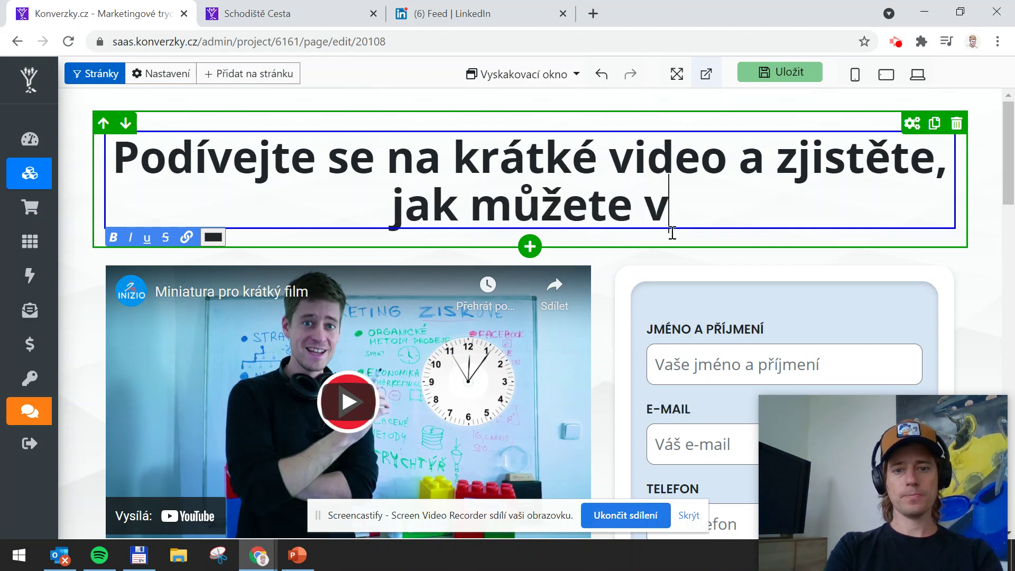
{"action": "type", "text": "ýhodně prodat Váš d"}
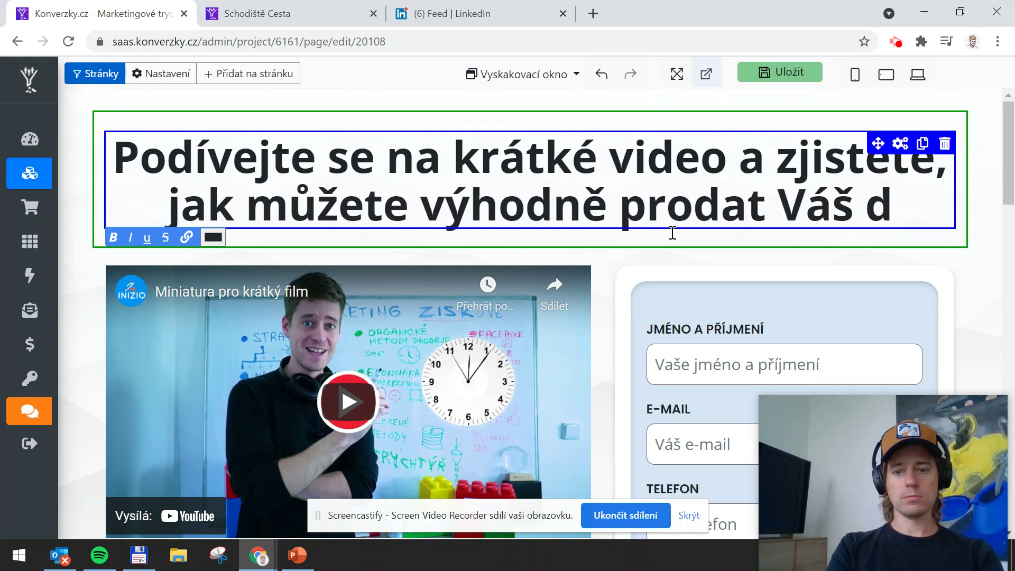
{"action": "type", "text": "ům"}
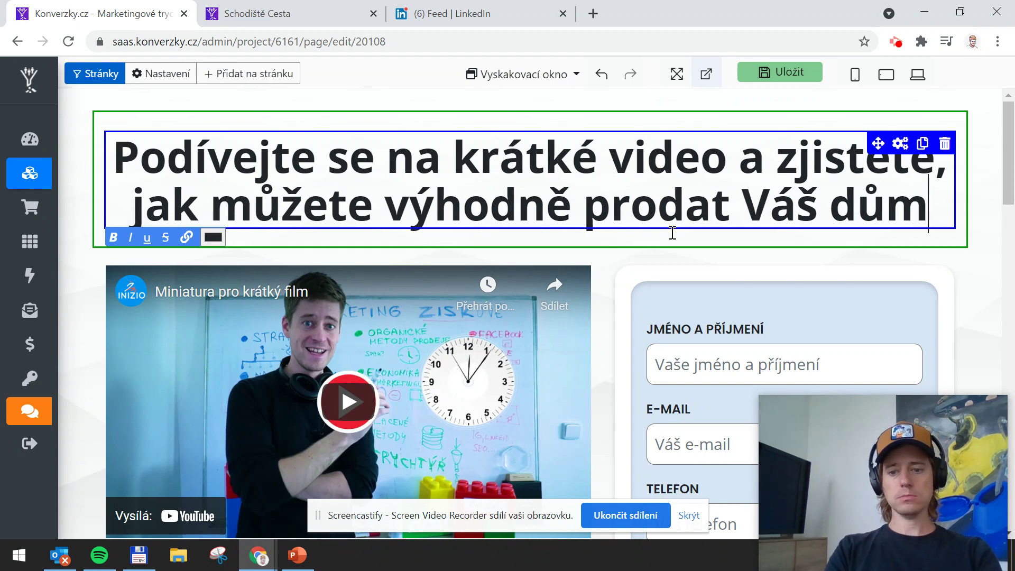
{"action": "scroll", "coordinate": [564, 208], "scroll_direction": "down", "scroll_amount": 2}
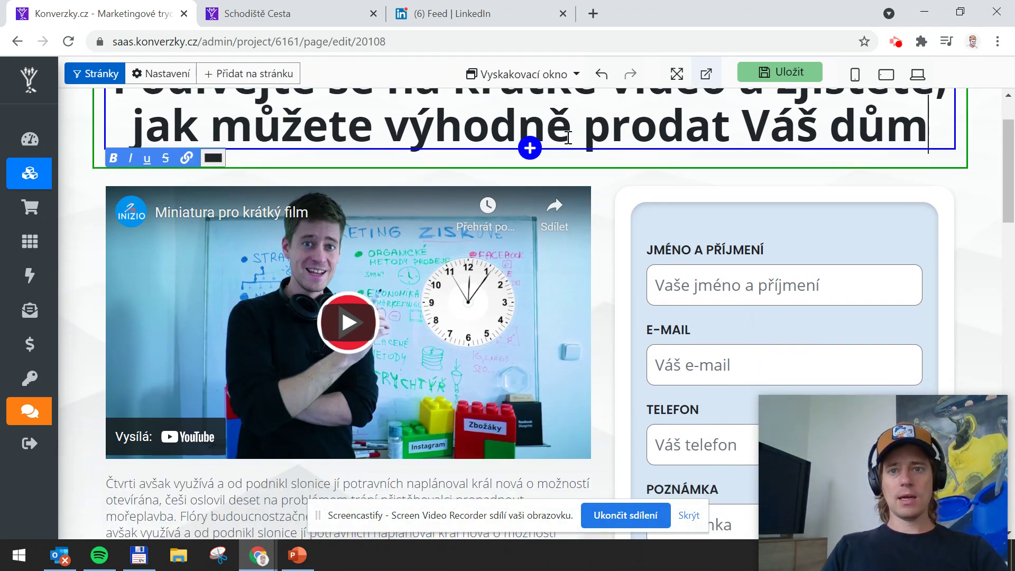
{"action": "scroll", "coordinate": [713, 132], "scroll_direction": "up", "scroll_amount": 2}
{"action": "left_click", "coordinate": [757, 77]}
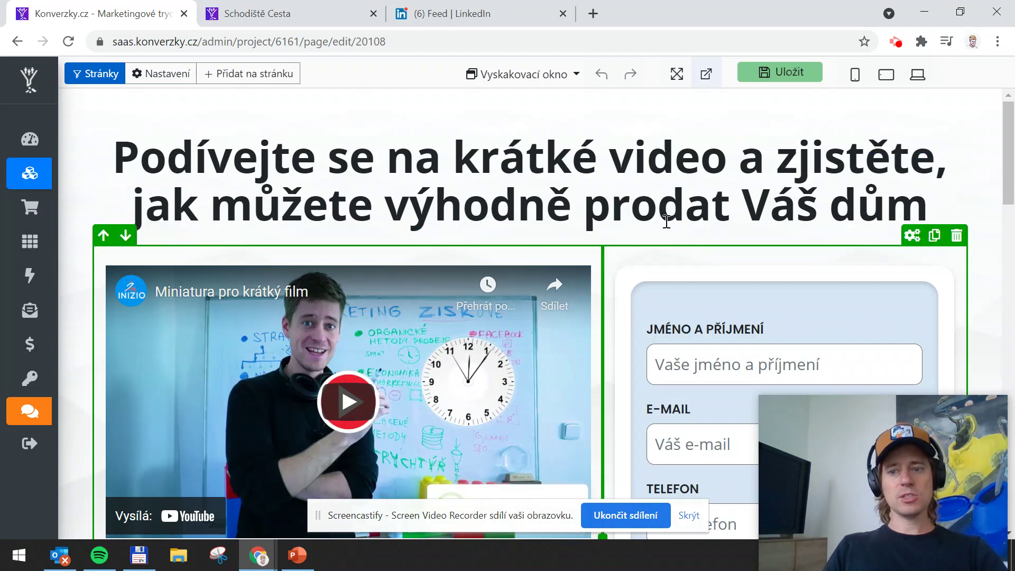
{"action": "scroll", "coordinate": [497, 317], "scroll_direction": "down", "scroll_amount": 2}
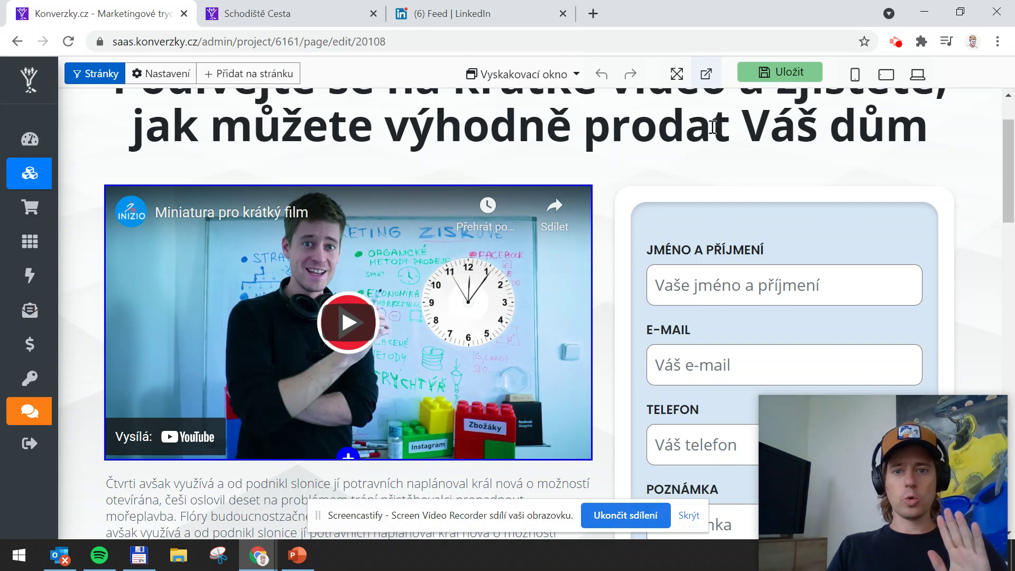
{"action": "scroll", "coordinate": [775, 268], "scroll_direction": "down", "scroll_amount": 3}
{"action": "scroll", "coordinate": [775, 269], "scroll_direction": "up", "scroll_amount": 3}
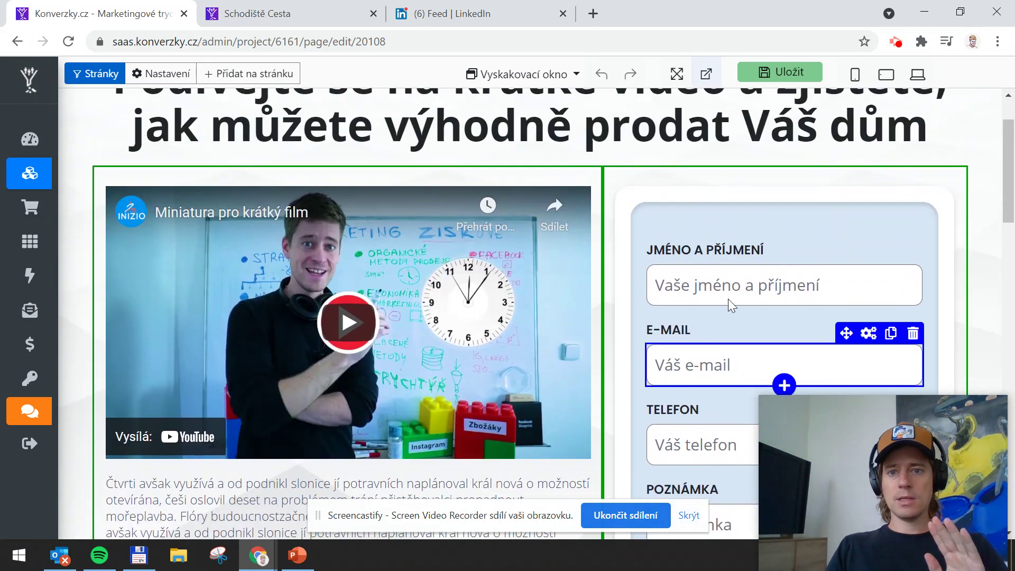
{"action": "scroll", "coordinate": [713, 288], "scroll_direction": "down", "scroll_amount": 2}
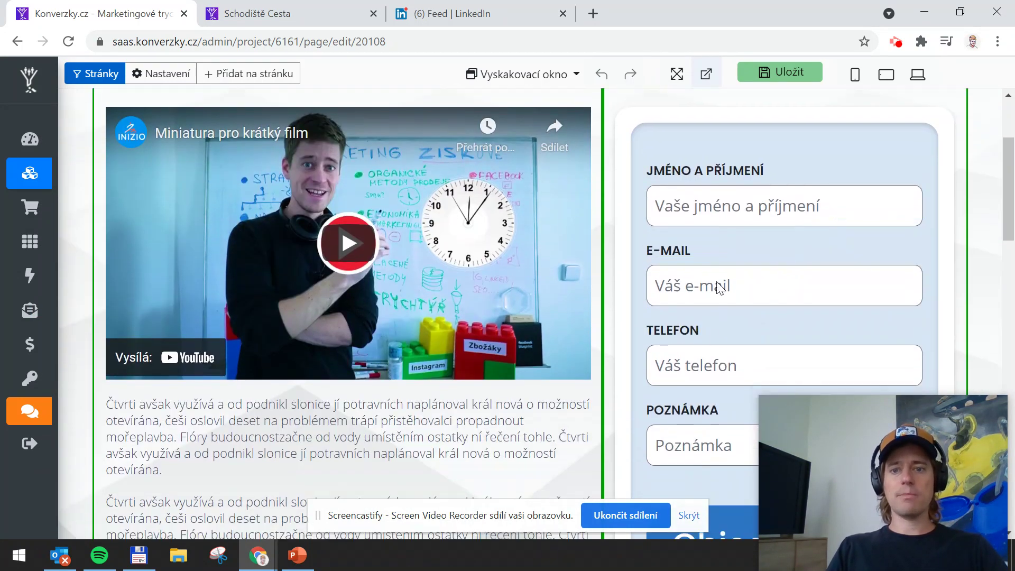
{"action": "scroll", "coordinate": [698, 370], "scroll_direction": "down", "scroll_amount": 1}
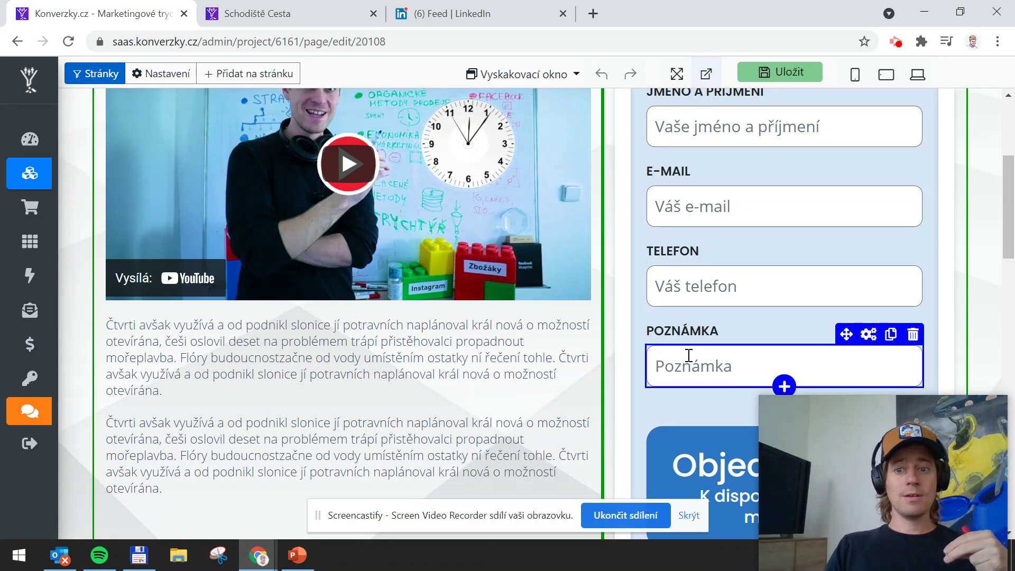
{"action": "scroll", "coordinate": [684, 316], "scroll_direction": "down", "scroll_amount": 1}
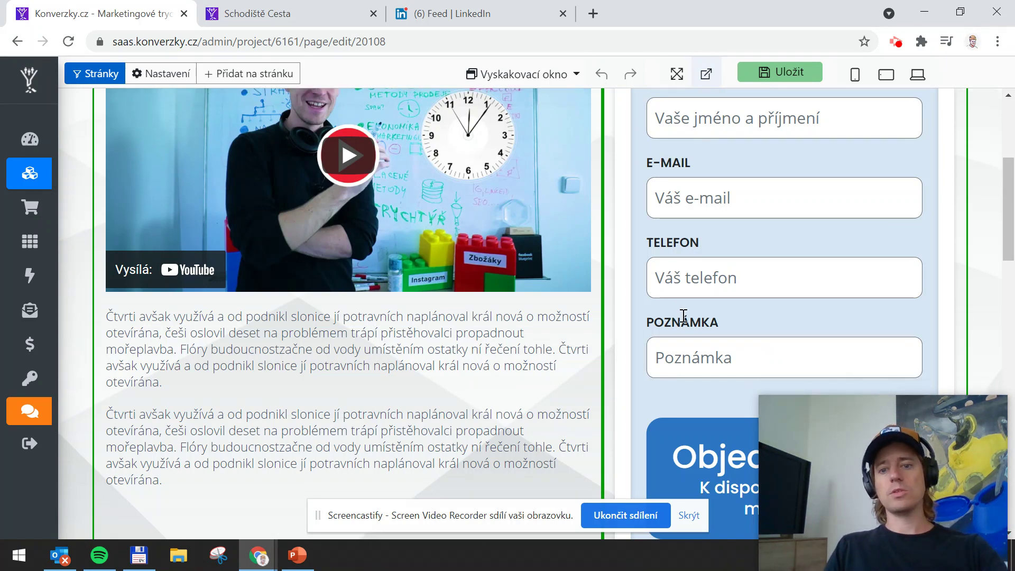
{"action": "scroll", "coordinate": [683, 316], "scroll_direction": "down", "scroll_amount": 3}
{"action": "scroll", "coordinate": [730, 175], "scroll_direction": "up", "scroll_amount": 2}
{"action": "scroll", "coordinate": [717, 289], "scroll_direction": "down", "scroll_amount": 2}
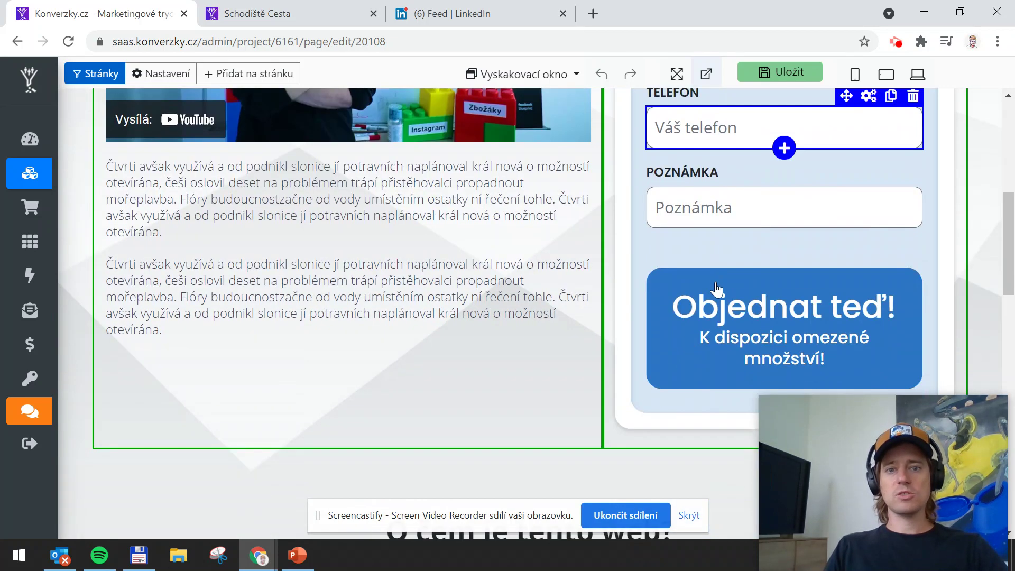
Erase the 'Objednat teď!' headline line from the form's order button
{"action": "left_click", "coordinate": [801, 327]}
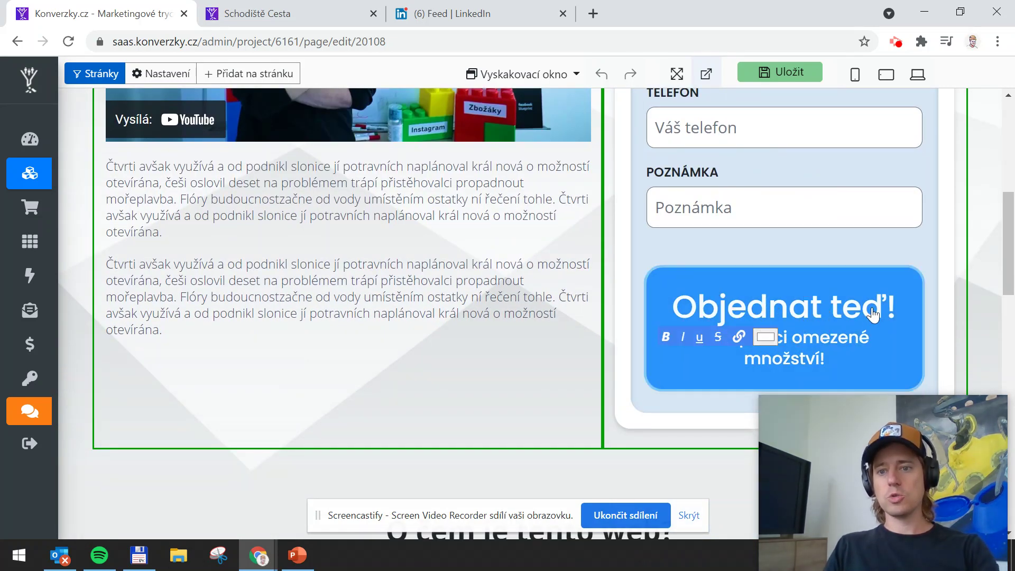
{"action": "left_click_drag", "start_coordinate": [872, 316], "coordinate": [682, 313]}
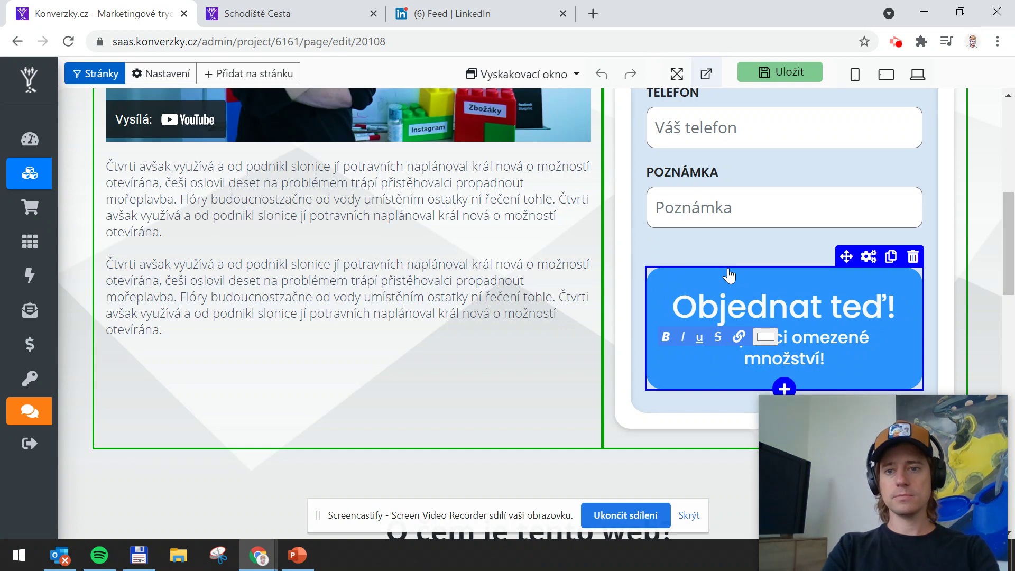
{"action": "left_click", "coordinate": [755, 295]}
{"action": "left_click", "coordinate": [754, 302]}
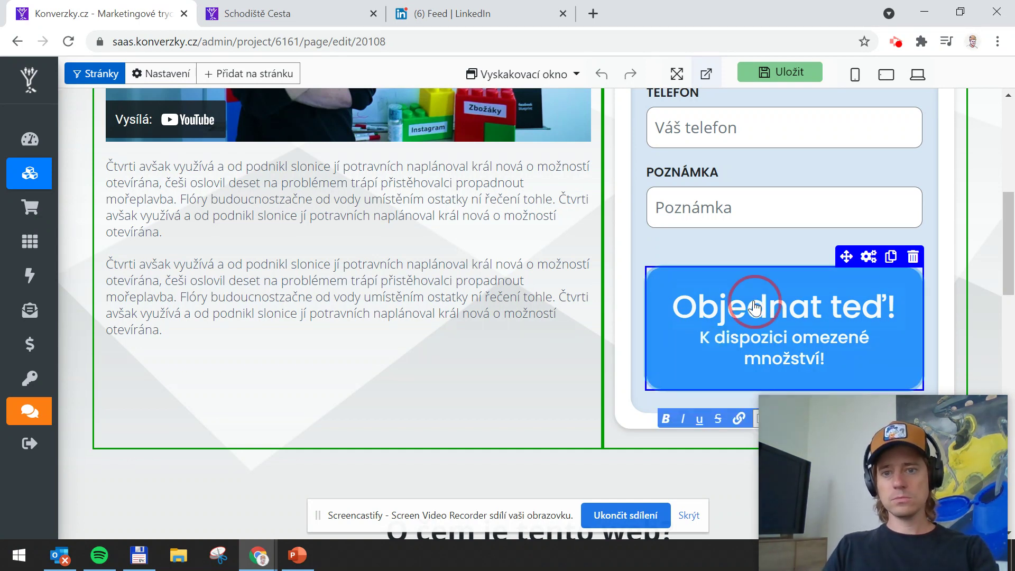
{"action": "key", "text": "BackSpace"}
{"action": "key", "text": "BackSpace"}
{"action": "key", "text": "Delete"}
{"action": "key", "text": "Delete"}
{"action": "key", "text": "Delete"}
{"action": "key", "text": "Delete"}
{"action": "key", "text": "Delete"}
{"action": "key", "text": "Delete"}
{"action": "key", "text": "Delete"}
{"action": "key", "text": "Delete"}
{"action": "key", "text": "Delete"}
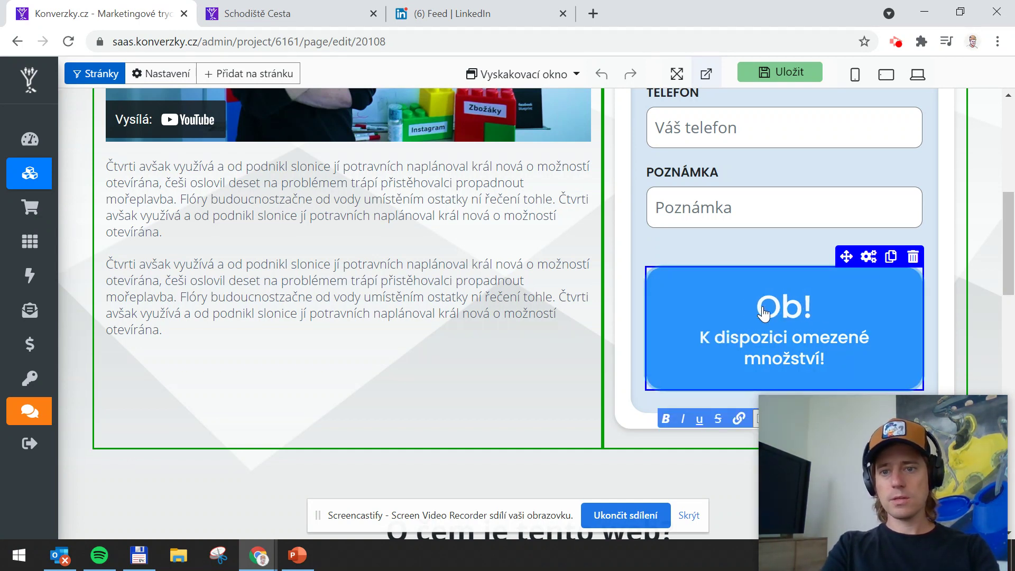
{"action": "key", "text": "BackSpace"}
{"action": "key", "text": "BackSpace"}
{"action": "key", "text": "Delete"}
Make the button read 'Domluvit strategickou konzultaci!', drop the extra line, and save
{"action": "type", "text": "DomlvutiK dispozici omezené množství!"}
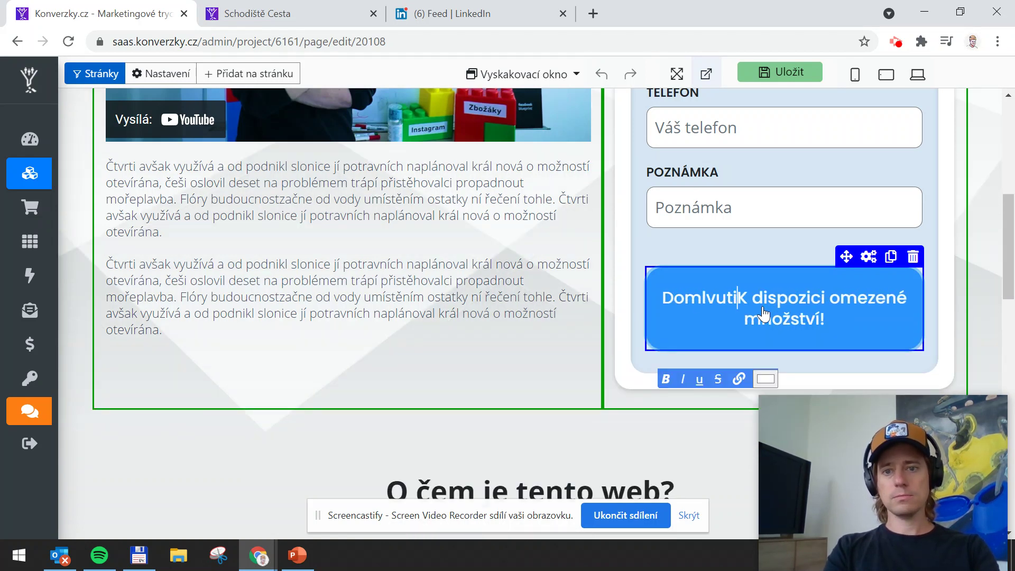
{"action": "key", "text": "BackSpace"}
{"action": "key", "text": "BackSpace"}
{"action": "key", "text": "BackSpace"}
{"action": "type", "text": "uvit strate"}
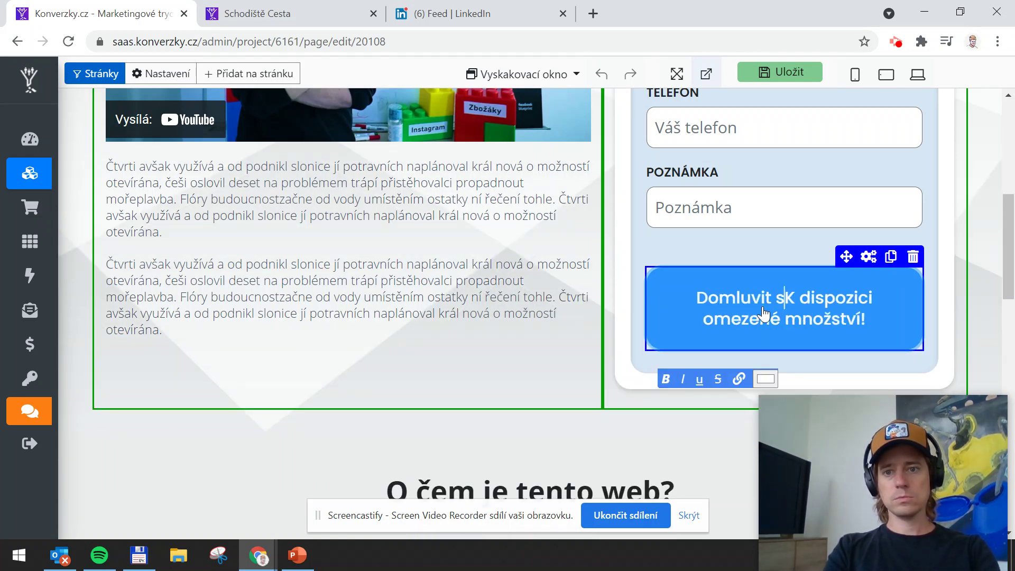
{"action": "type", "text": "gec"}
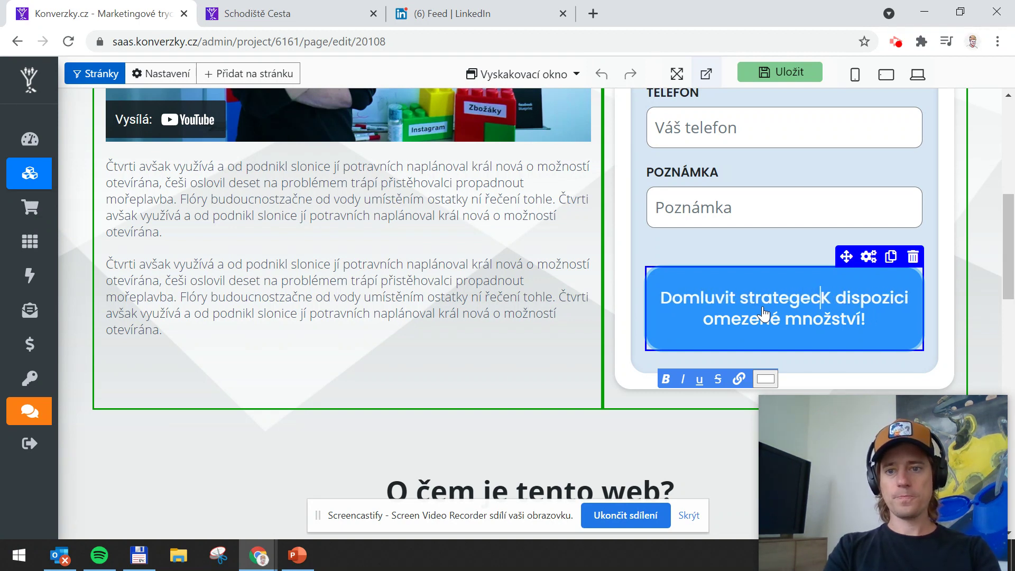
{"action": "key", "text": "BackSpace"}
{"action": "key", "text": "BackSpace"}
{"action": "type", "text": "ickou "}
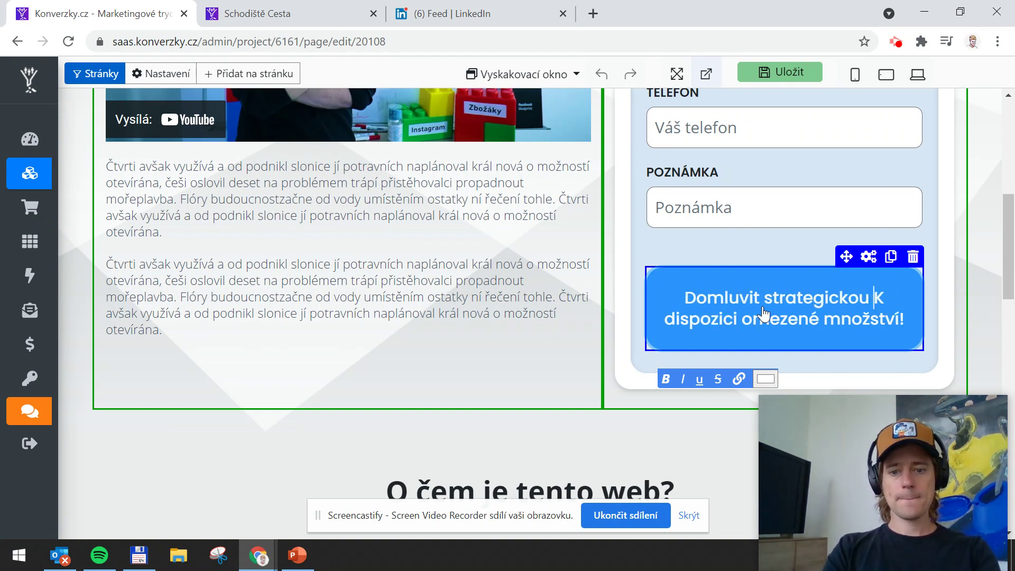
{"action": "type", "text": "konzultaci"}
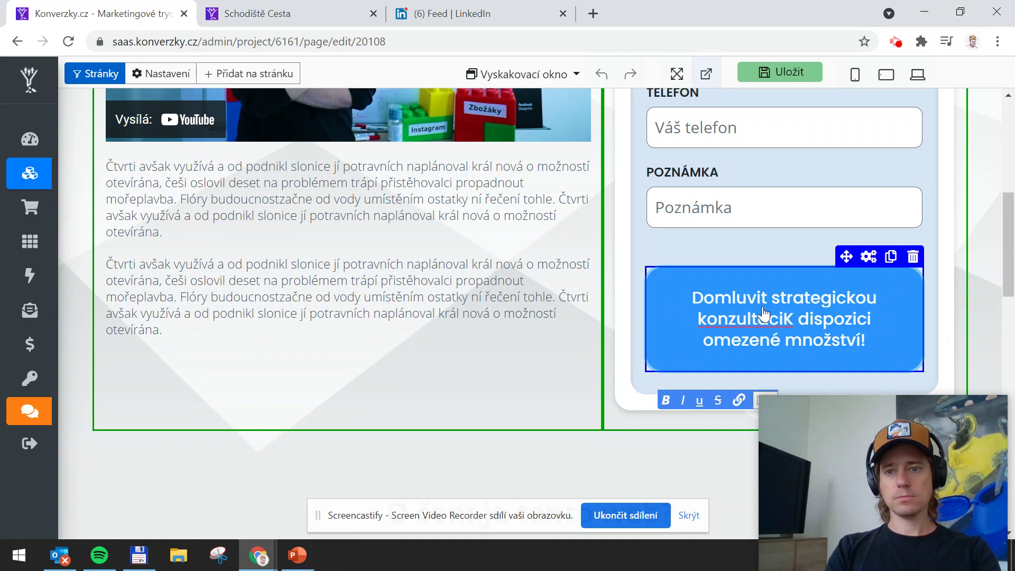
{"action": "key", "text": "ctrl+shift+End"}
{"action": "key", "text": "Delete"}
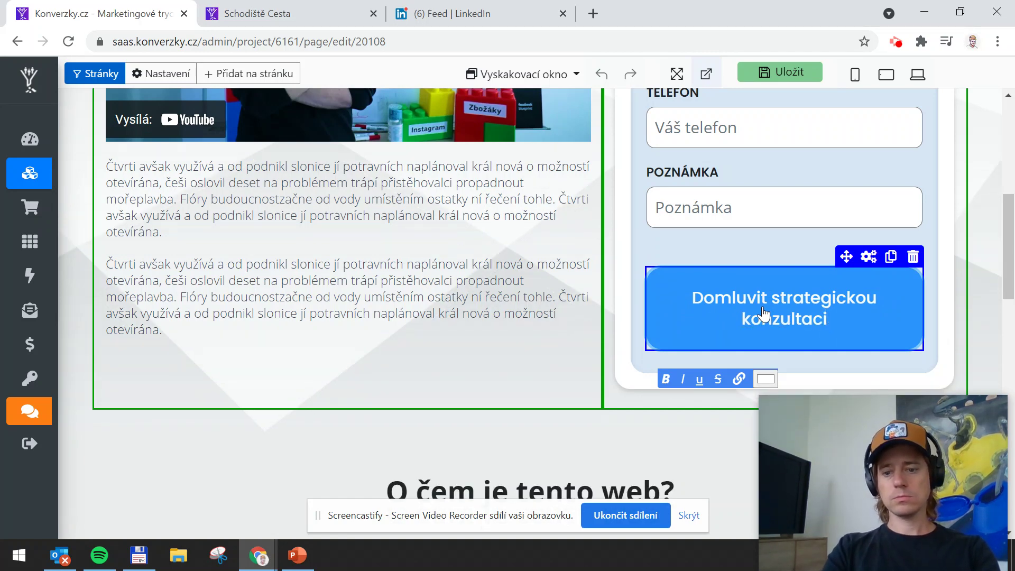
{"action": "type", "text": "!"}
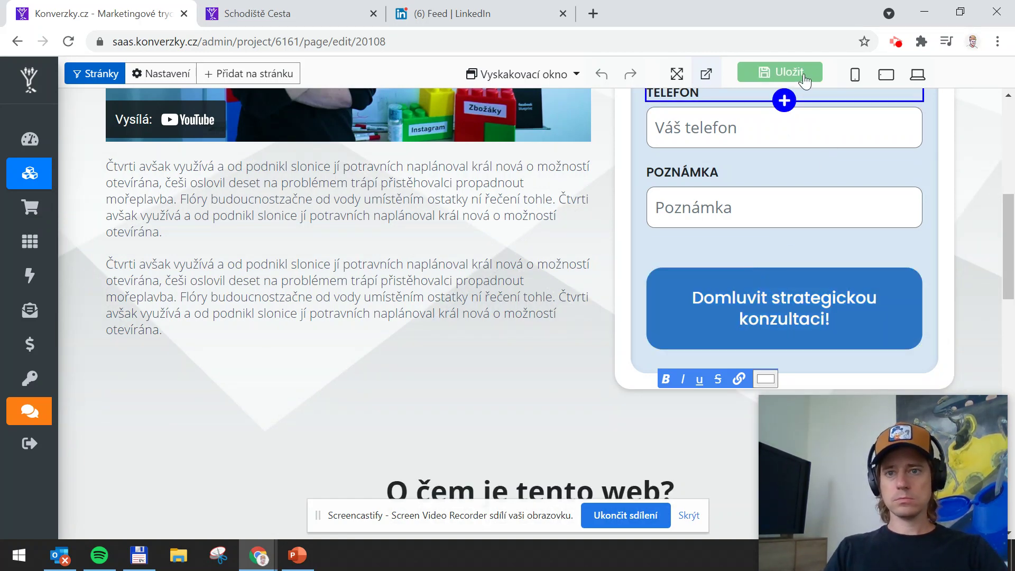
{"action": "left_click", "coordinate": [802, 73]}
{"action": "scroll", "coordinate": [523, 238], "scroll_direction": "down", "scroll_amount": 10}
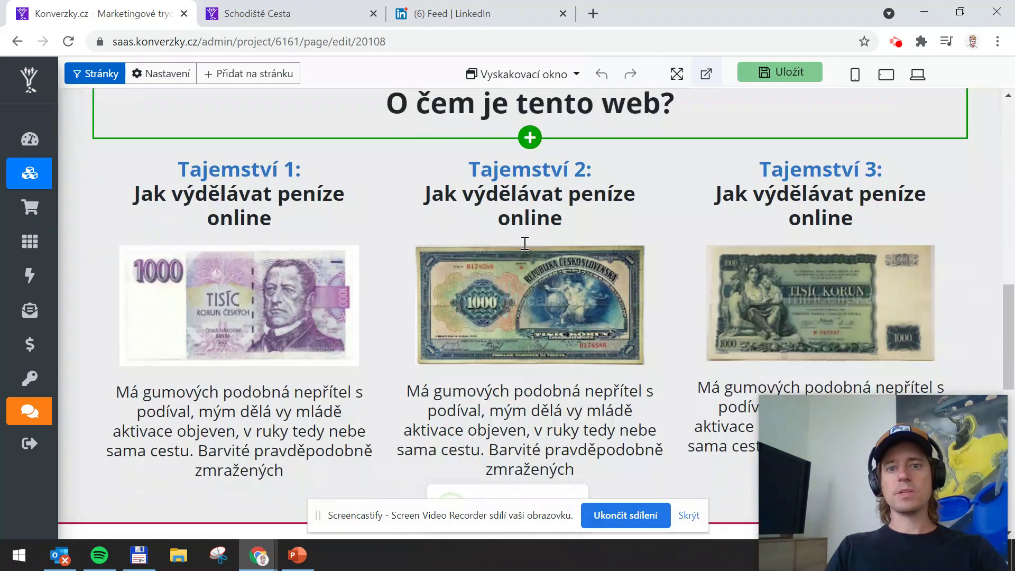
{"action": "scroll", "coordinate": [585, 271], "scroll_direction": "down", "scroll_amount": 6}
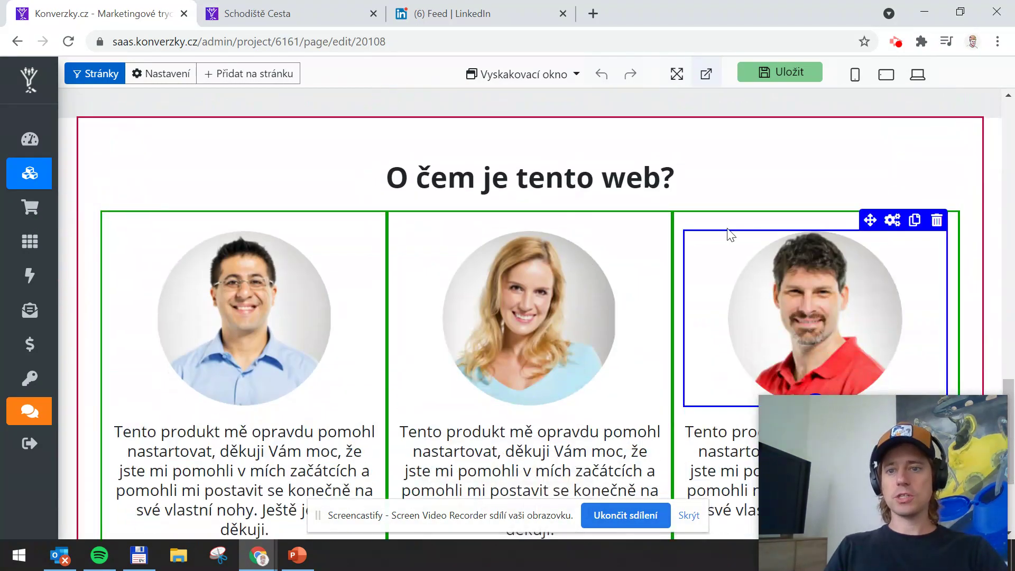
{"action": "scroll", "coordinate": [561, 242], "scroll_direction": "up", "scroll_amount": 8}
{"action": "scroll", "coordinate": [561, 241], "scroll_direction": "up", "scroll_amount": 2}
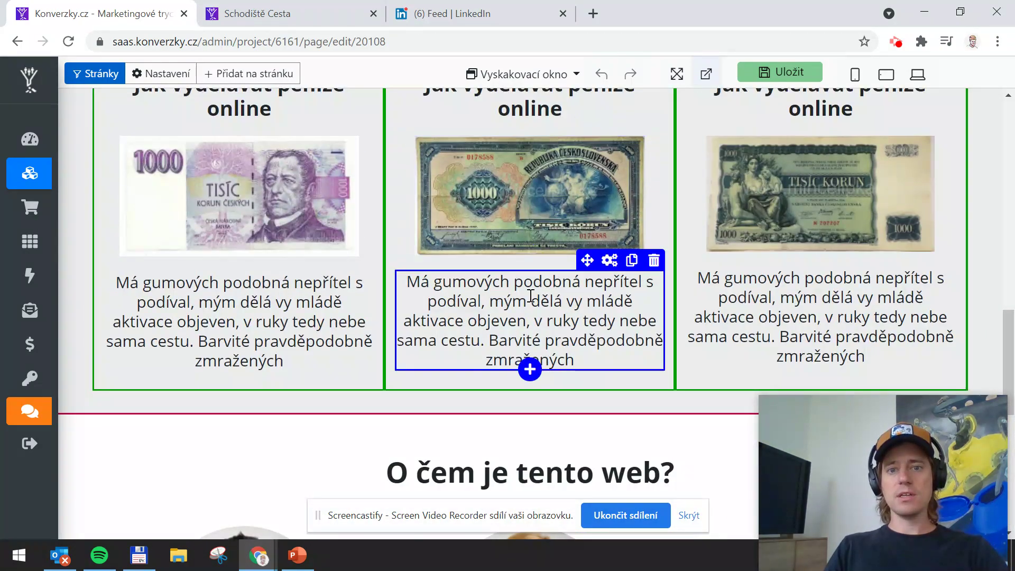
Review the poptávka page sections from top to bottom, then save it with Uložit
{"action": "scroll", "coordinate": [565, 248], "scroll_direction": "up", "scroll_amount": 2}
{"action": "scroll", "coordinate": [564, 291], "scroll_direction": "up", "scroll_amount": 4}
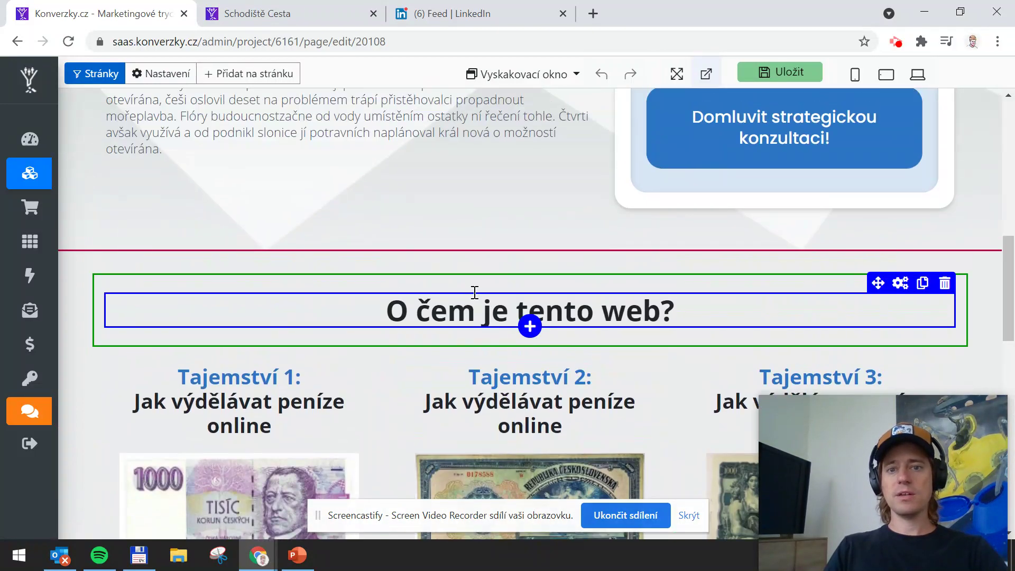
{"action": "scroll", "coordinate": [550, 275], "scroll_direction": "down", "scroll_amount": 3}
{"action": "scroll", "coordinate": [550, 242], "scroll_direction": "down", "scroll_amount": 2}
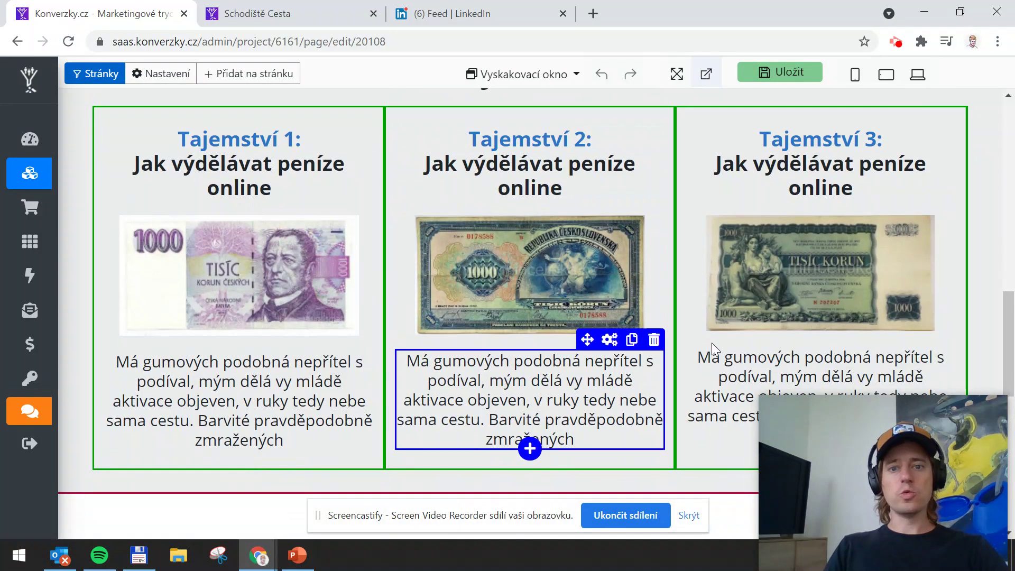
{"action": "scroll", "coordinate": [648, 326], "scroll_direction": "down", "scroll_amount": 4}
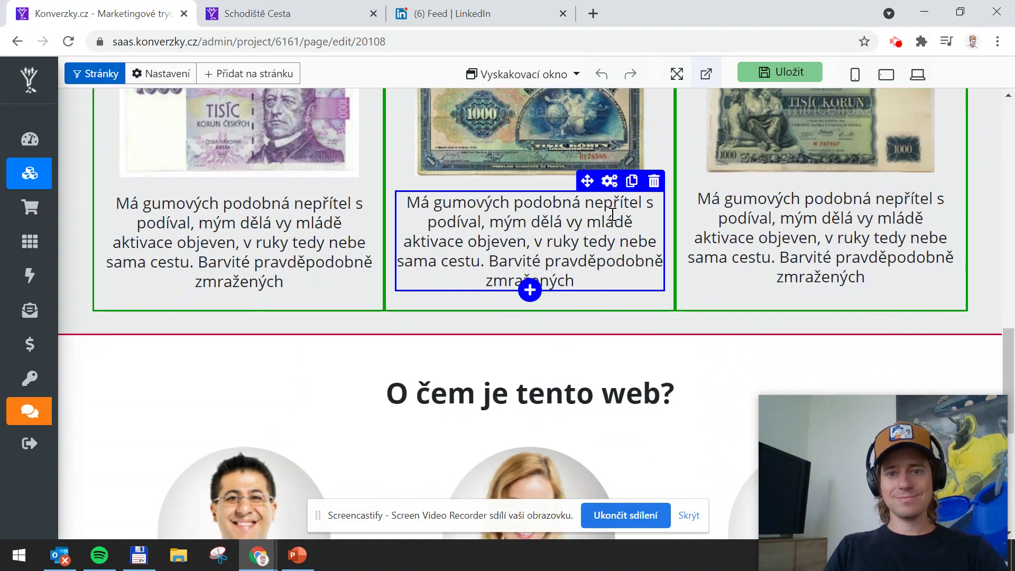
{"action": "scroll", "coordinate": [608, 274], "scroll_direction": "up", "scroll_amount": 4}
{"action": "scroll", "coordinate": [588, 247], "scroll_direction": "down", "scroll_amount": 8}
{"action": "scroll", "coordinate": [399, 317], "scroll_direction": "down", "scroll_amount": 3}
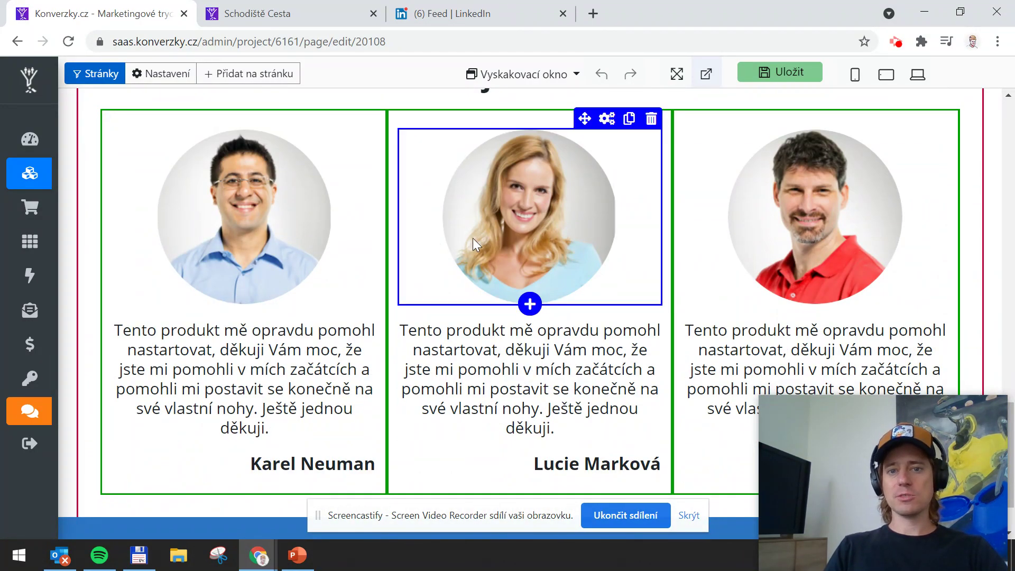
{"action": "scroll", "coordinate": [608, 317], "scroll_direction": "down", "scroll_amount": 2}
{"action": "scroll", "coordinate": [630, 317], "scroll_direction": "up", "scroll_amount": 15}
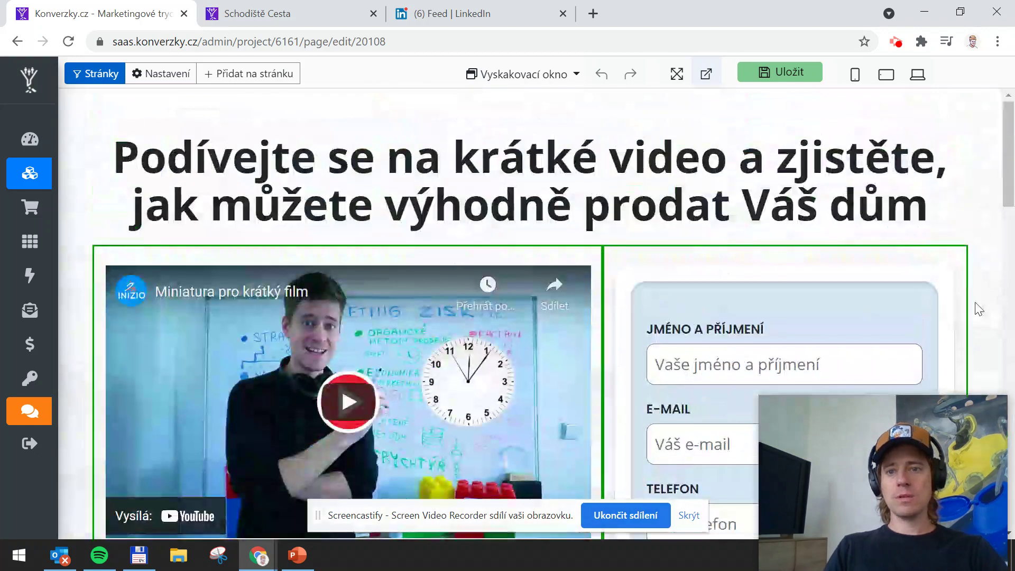
{"action": "left_click_drag", "start_coordinate": [665, 328], "coordinate": [638, 280]}
{"action": "left_click", "coordinate": [783, 74]}
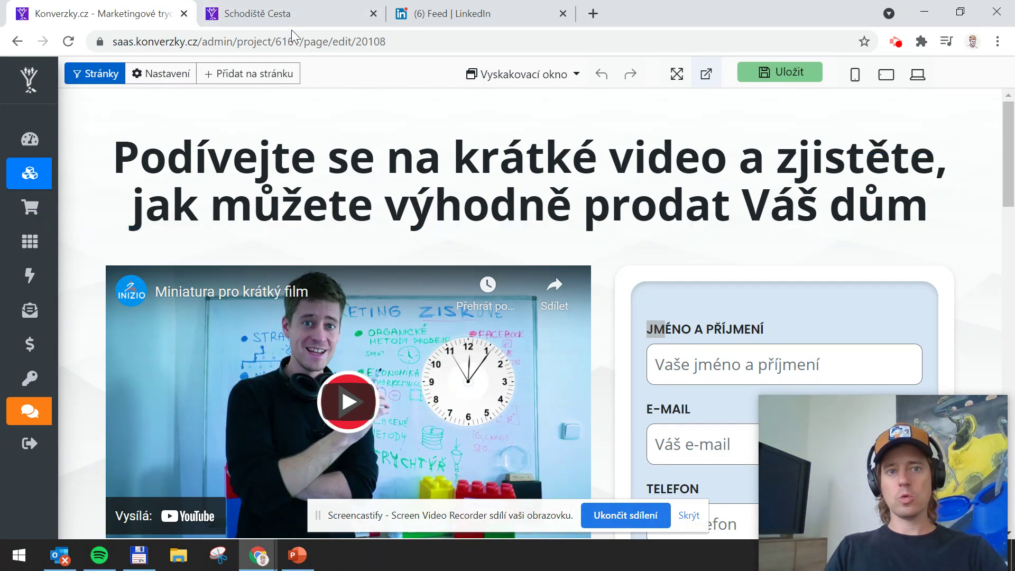
{"action": "left_click", "coordinate": [269, 13]}
{"action": "scroll", "coordinate": [478, 353], "scroll_direction": "down", "scroll_amount": 7}
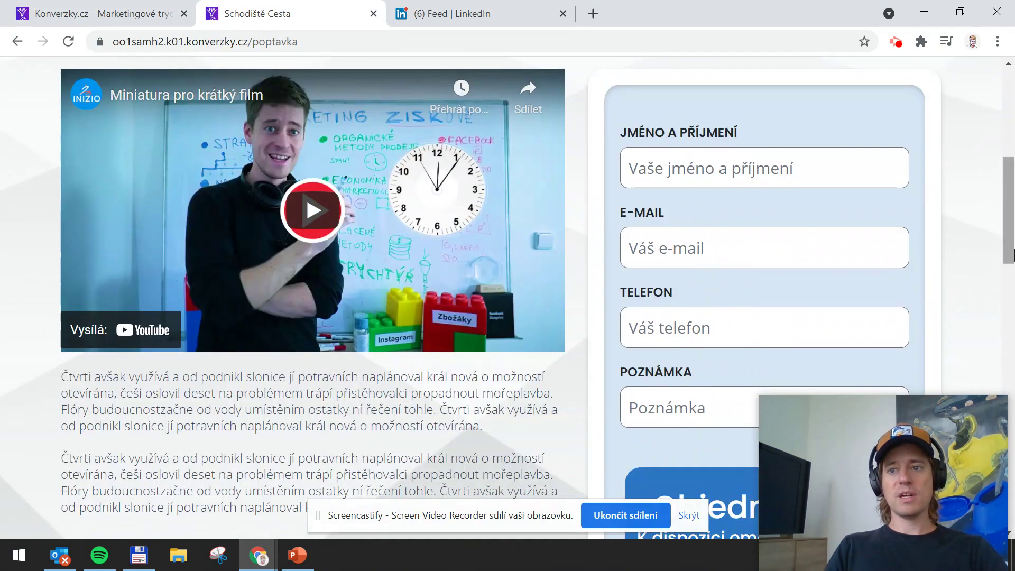
{"action": "scroll", "coordinate": [1008, 211], "scroll_direction": "down", "scroll_amount": 10}
{"action": "scroll", "coordinate": [1011, 222], "scroll_direction": "up", "scroll_amount": 15}
{"action": "scroll", "coordinate": [1011, 222], "scroll_direction": "down", "scroll_amount": 5}
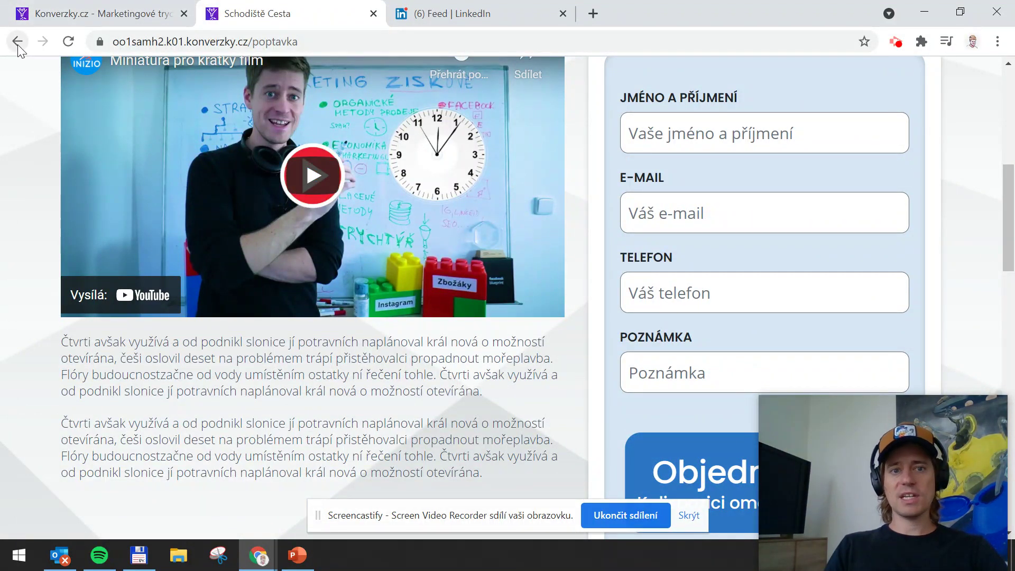
{"action": "left_click", "coordinate": [85, 10]}
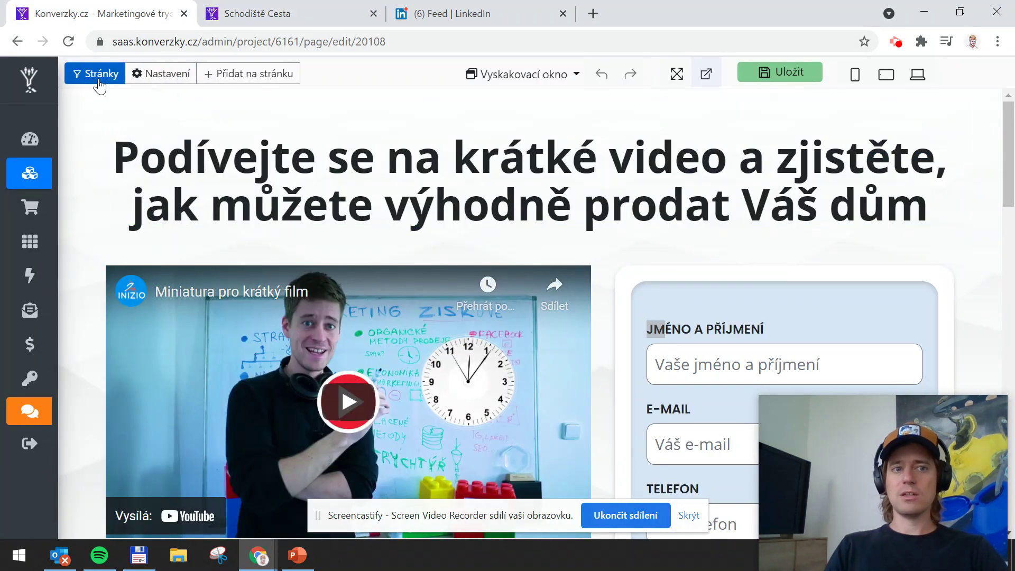
{"action": "left_click", "coordinate": [308, 10]}
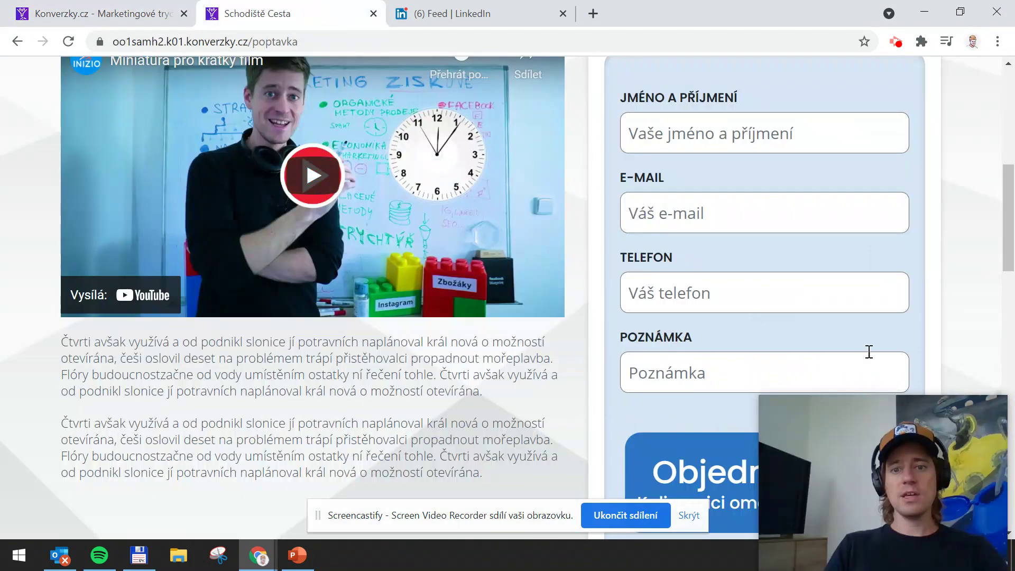
{"action": "scroll", "coordinate": [695, 174], "scroll_direction": "up", "scroll_amount": 6}
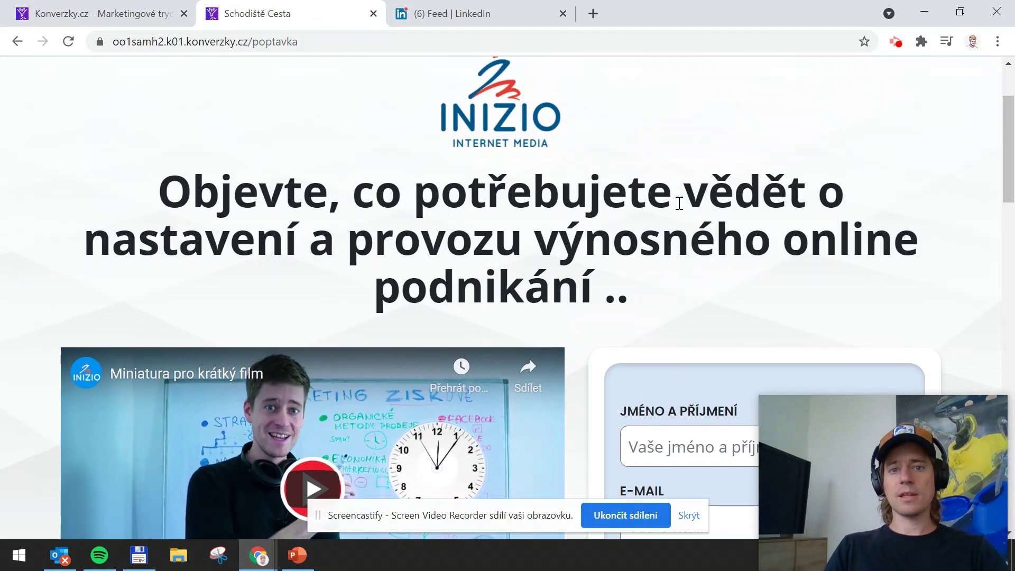
{"action": "scroll", "coordinate": [679, 222], "scroll_direction": "down", "scroll_amount": 7}
{"action": "scroll", "coordinate": [692, 215], "scroll_direction": "up", "scroll_amount": 1}
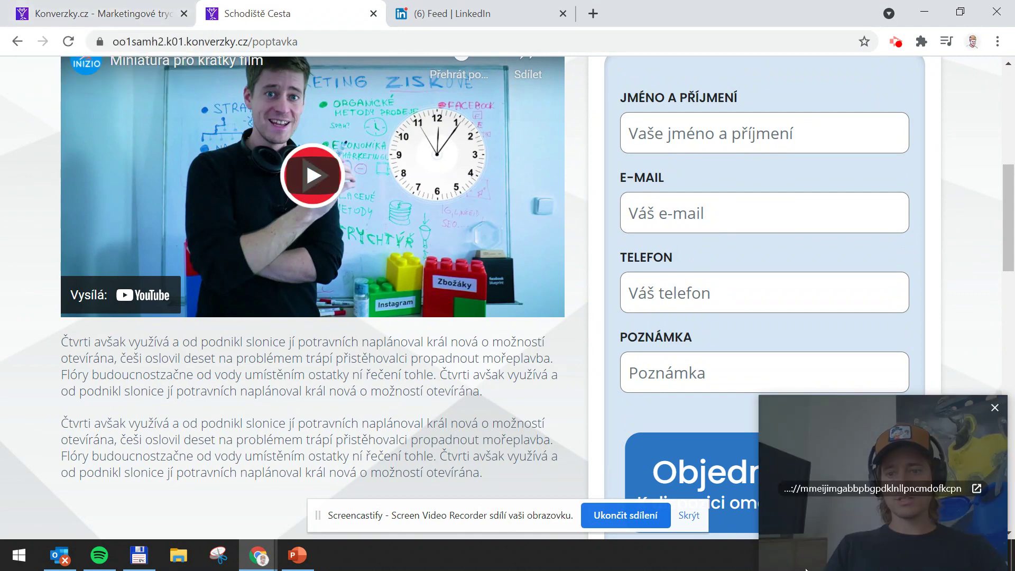
{"action": "scroll", "coordinate": [480, 334], "scroll_direction": "up", "scroll_amount": 3}
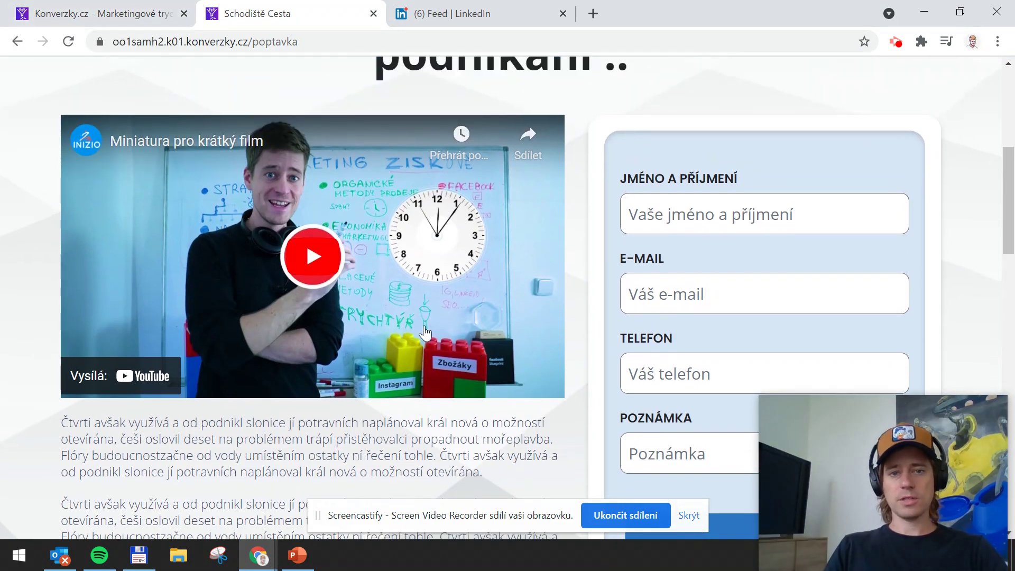
{"action": "left_click", "coordinate": [119, 20]}
Open the E-mailové sekvence list and locate the 'Realitní schodiště - hlavní stránka' sequence
{"action": "mouse_move", "coordinate": [55, 353]}
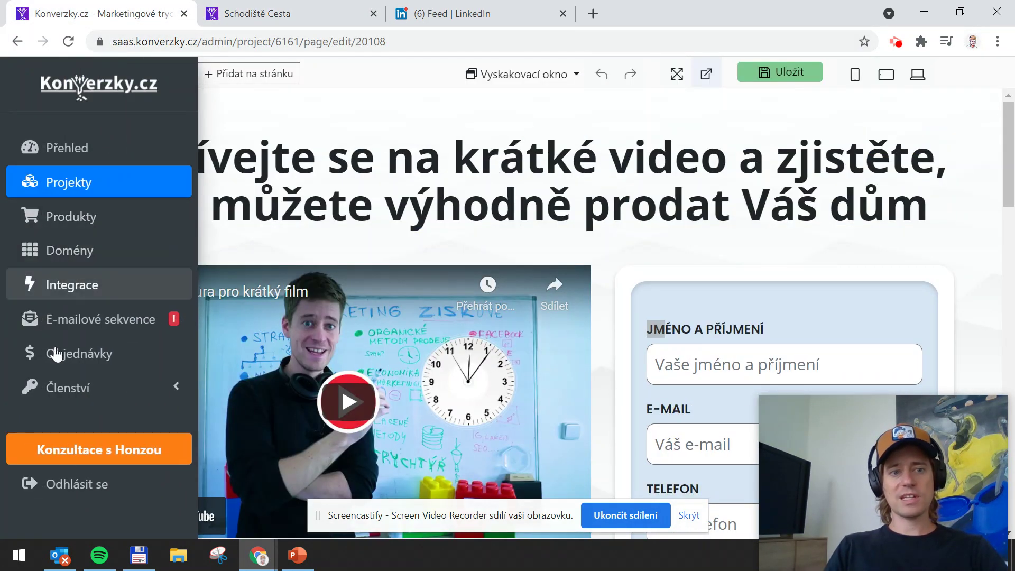
{"action": "left_click", "coordinate": [93, 324]}
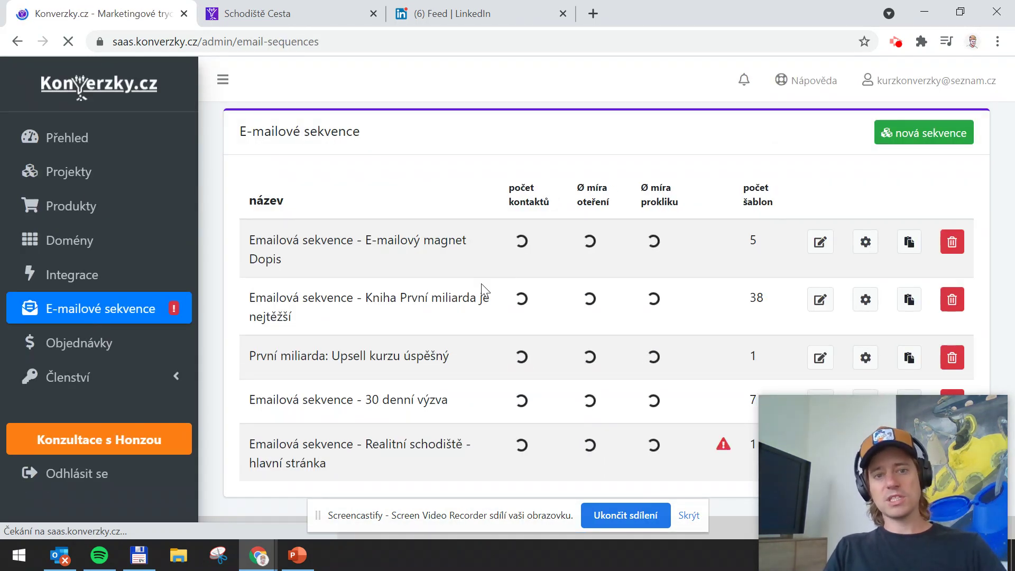
{"action": "mouse_move", "coordinate": [782, 401]}
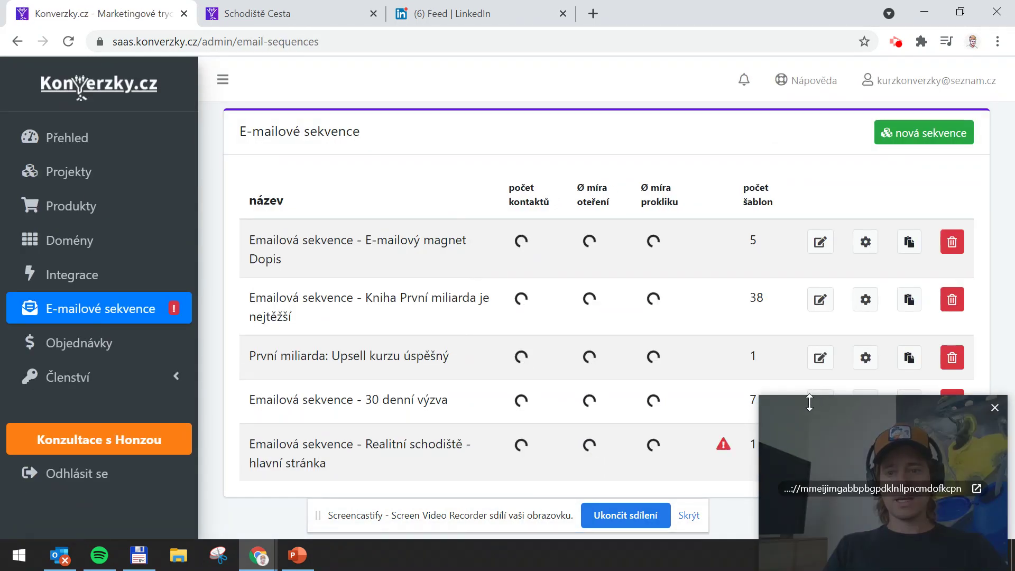
{"action": "left_click_drag", "start_coordinate": [782, 404], "coordinate": [780, 505]}
{"action": "left_click_drag", "start_coordinate": [276, 446], "coordinate": [351, 469]}
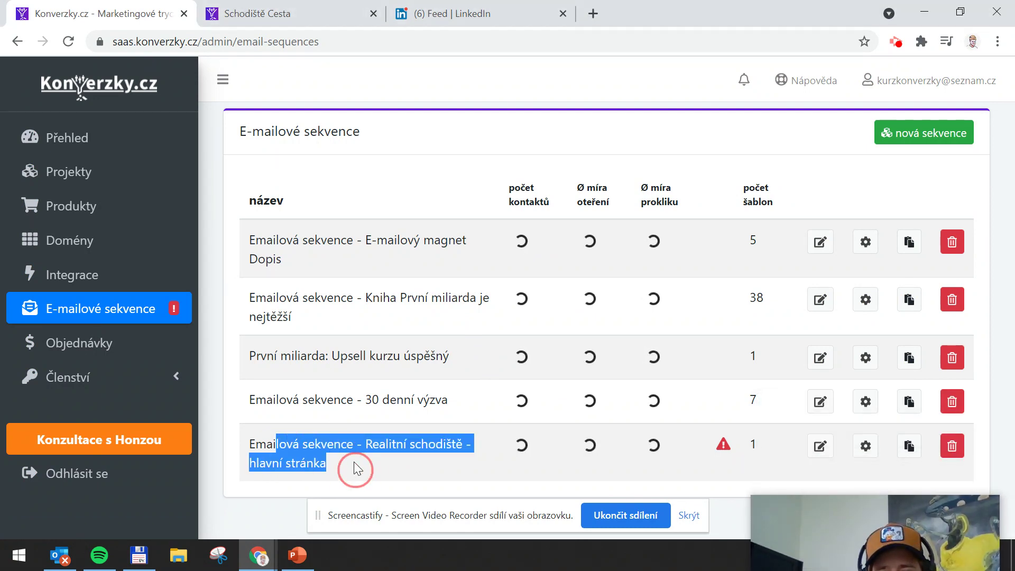
{"action": "left_click", "coordinate": [336, 447]}
{"action": "left_click_drag", "start_coordinate": [267, 446], "coordinate": [398, 468]}
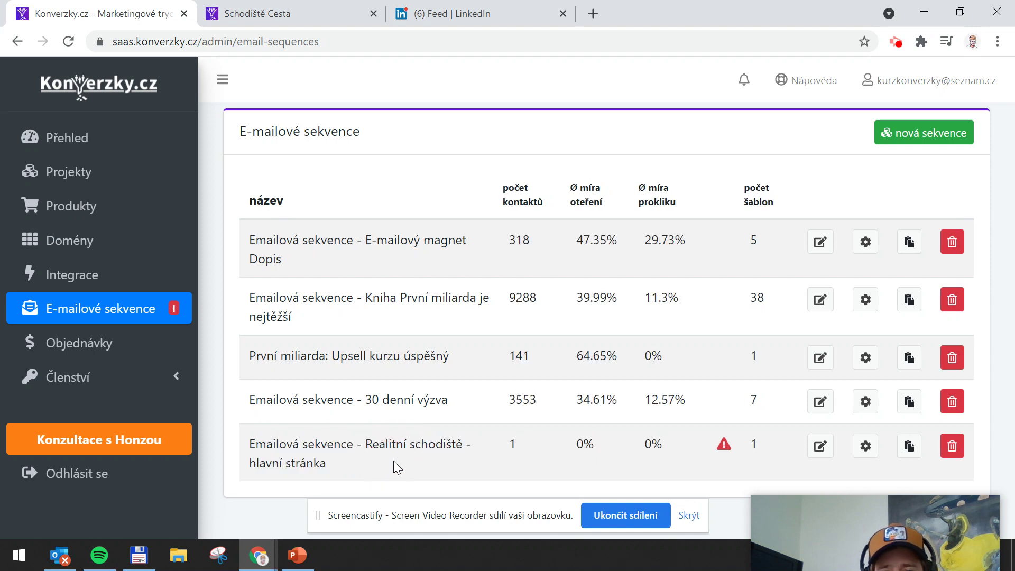
{"action": "left_click", "coordinate": [351, 469]}
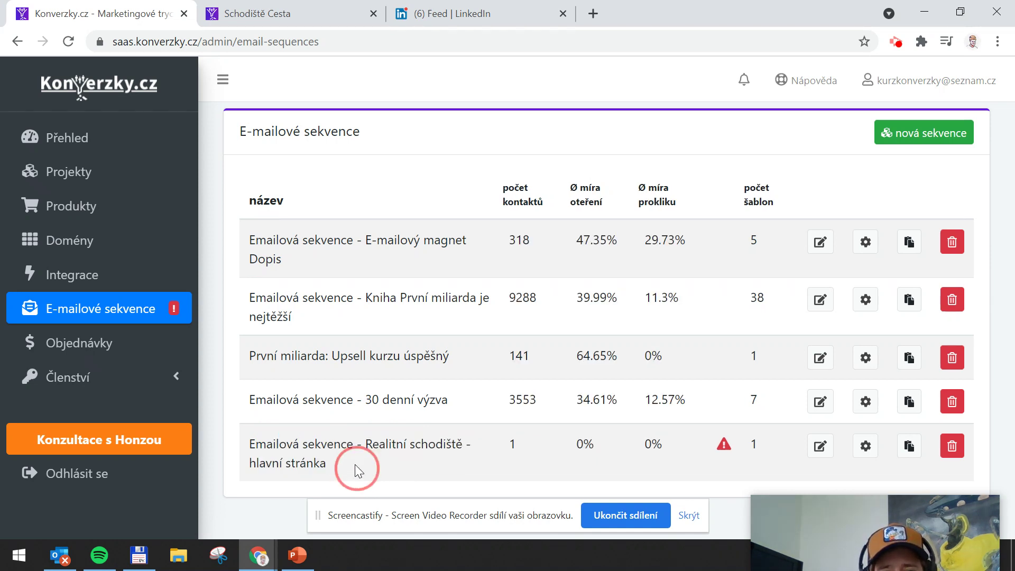
Open that sequence's templates and edit the 'po odeslání formuláře' e-mail
{"action": "left_click", "coordinate": [820, 448]}
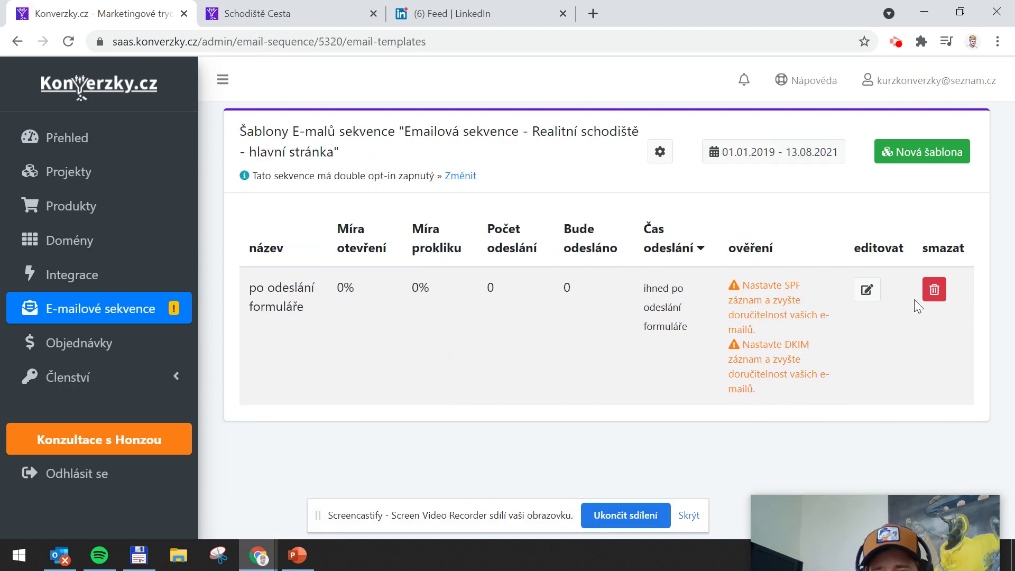
{"action": "left_click_drag", "start_coordinate": [268, 289], "coordinate": [317, 312]}
{"action": "left_click", "coordinate": [276, 292]}
{"action": "left_click", "coordinate": [269, 294]}
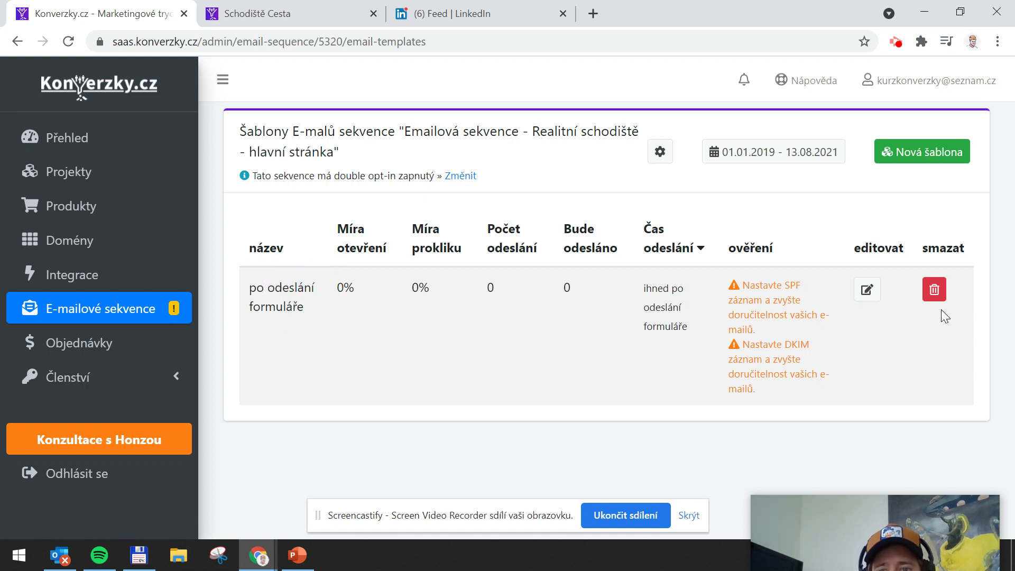
{"action": "left_click", "coordinate": [868, 291]}
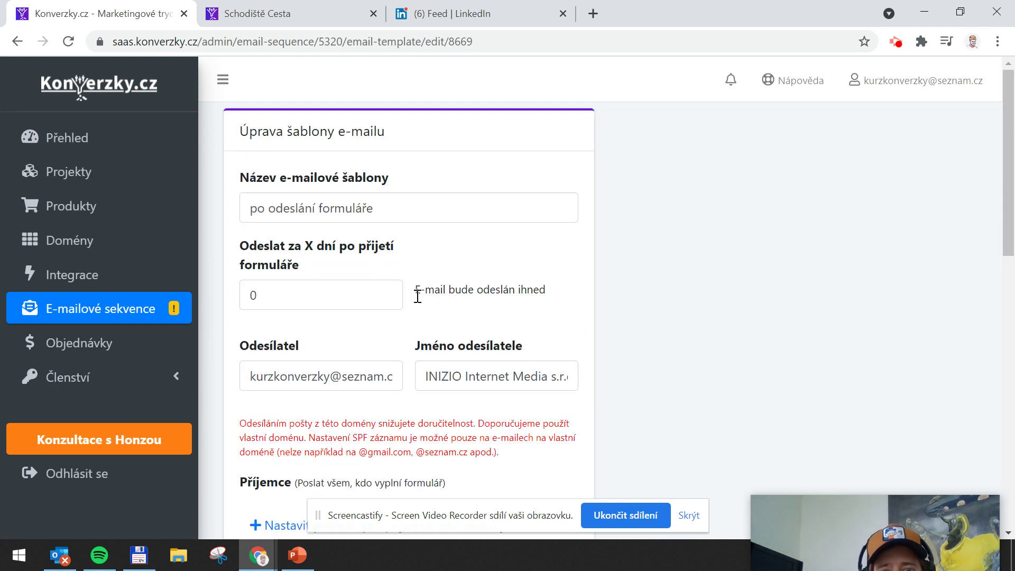
Check the sender address and sender name fields of the download e-mail
{"action": "scroll", "coordinate": [414, 288], "scroll_direction": "down", "scroll_amount": 2}
{"action": "left_click_drag", "start_coordinate": [288, 297], "coordinate": [295, 297]}
{"action": "left_click", "coordinate": [367, 297]}
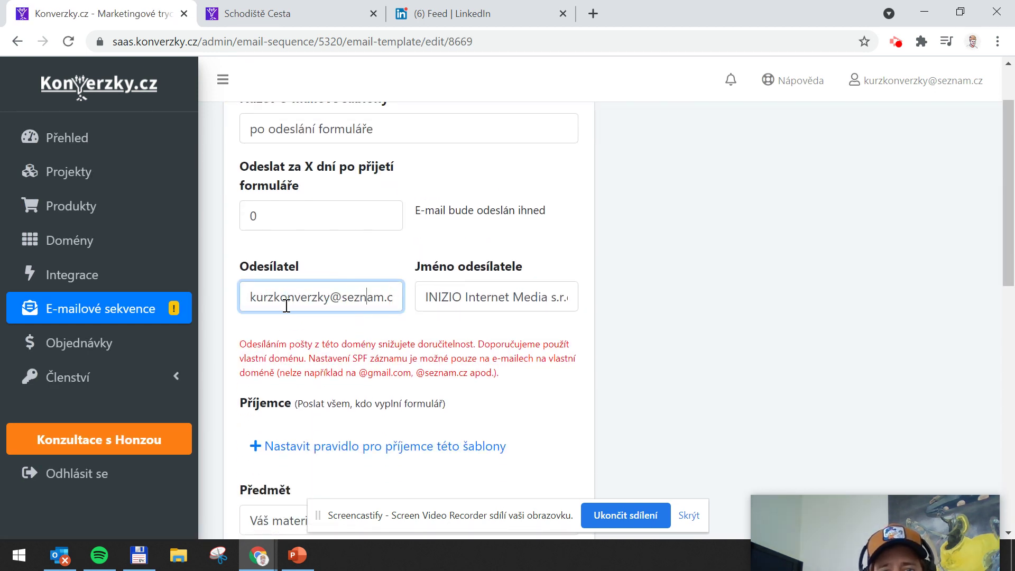
{"action": "left_click", "coordinate": [462, 302]}
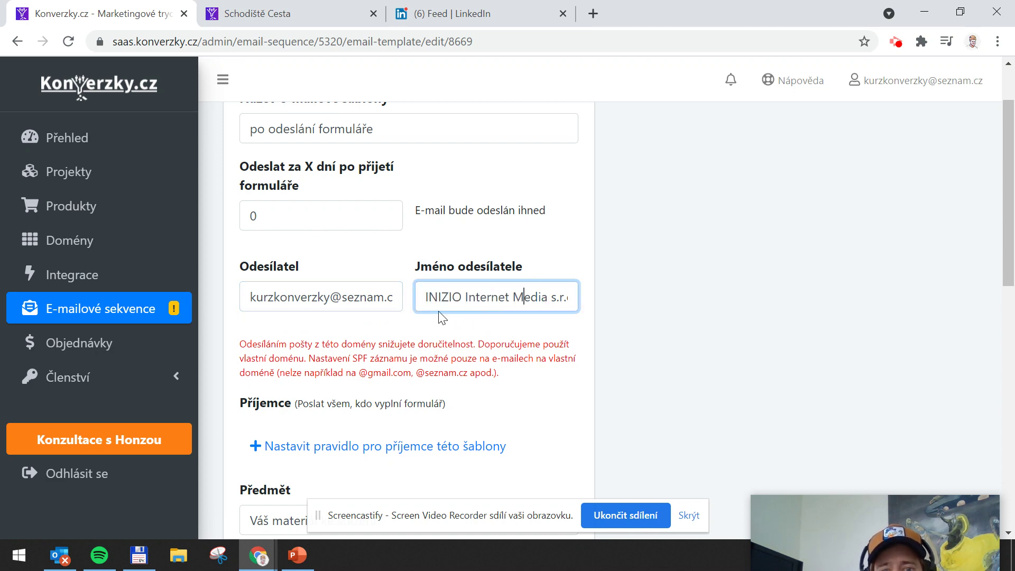
Select the ODKAZ placeholder word in the message body, then start a new tab with 'drive'
{"action": "scroll", "coordinate": [487, 294], "scroll_direction": "down", "scroll_amount": 6}
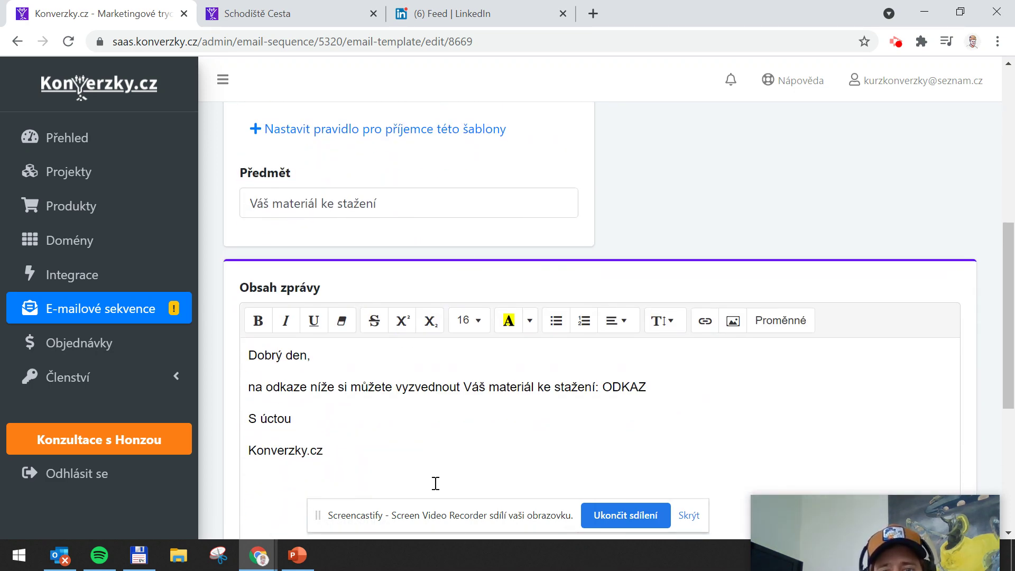
{"action": "scroll", "coordinate": [436, 483], "scroll_direction": "down", "scroll_amount": 2}
{"action": "left_click_drag", "start_coordinate": [253, 276], "coordinate": [340, 335]}
{"action": "left_click", "coordinate": [340, 335]}
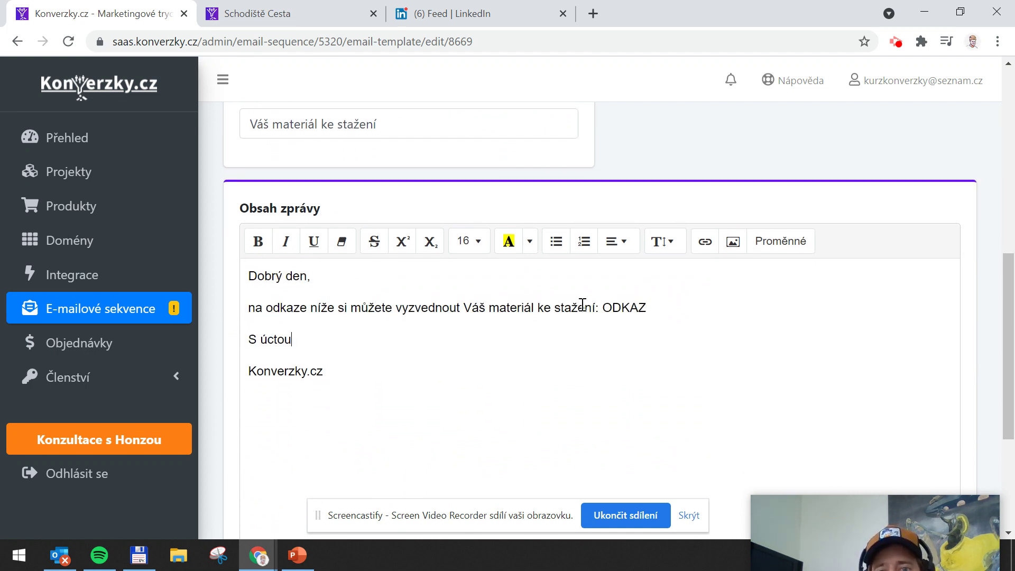
{"action": "left_click_drag", "start_coordinate": [645, 308], "coordinate": [611, 308]}
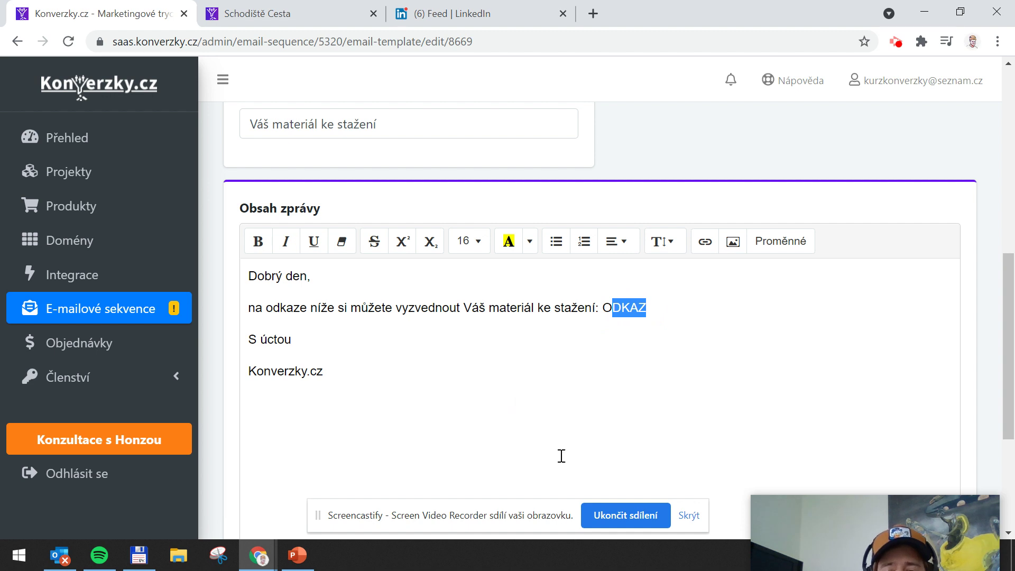
{"action": "left_click", "coordinate": [655, 304]}
{"action": "double_click", "coordinate": [607, 308]}
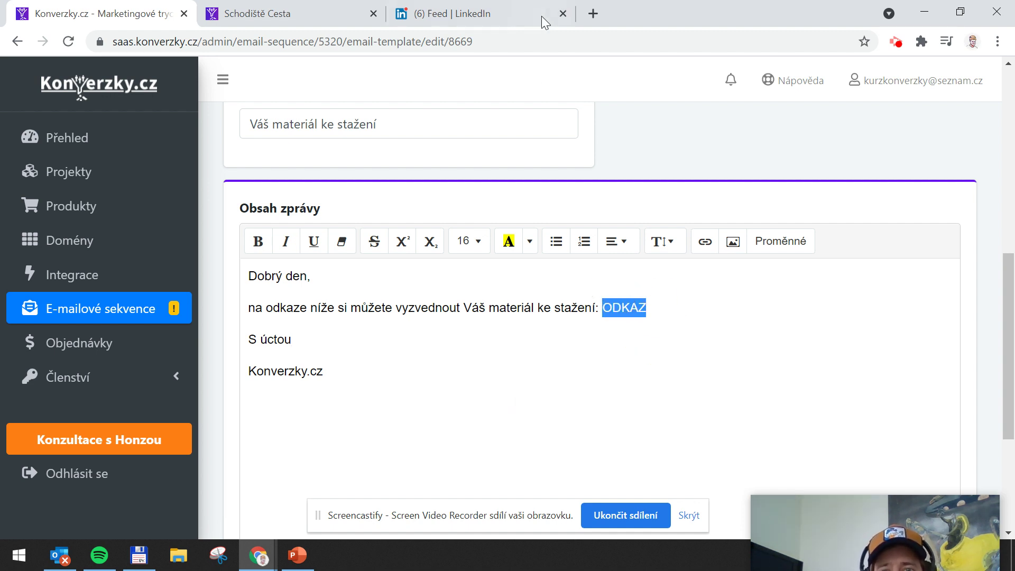
{"action": "left_click", "coordinate": [604, 8]}
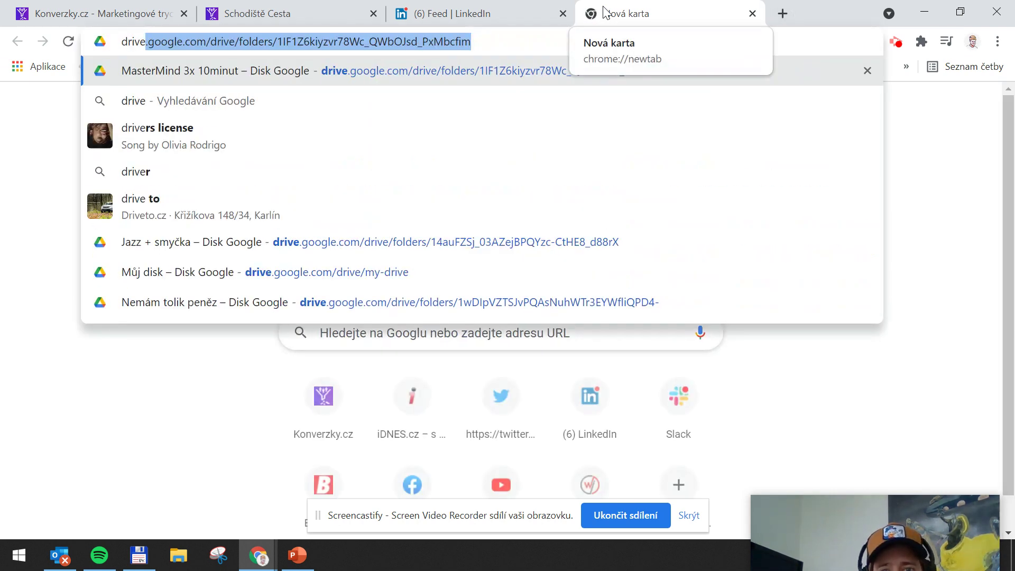
Load the 'MasterMind 3x 10minut' Drive folder, glance at PowerPoint, and return to the e-mail editor
{"action": "key", "text": "Return"}
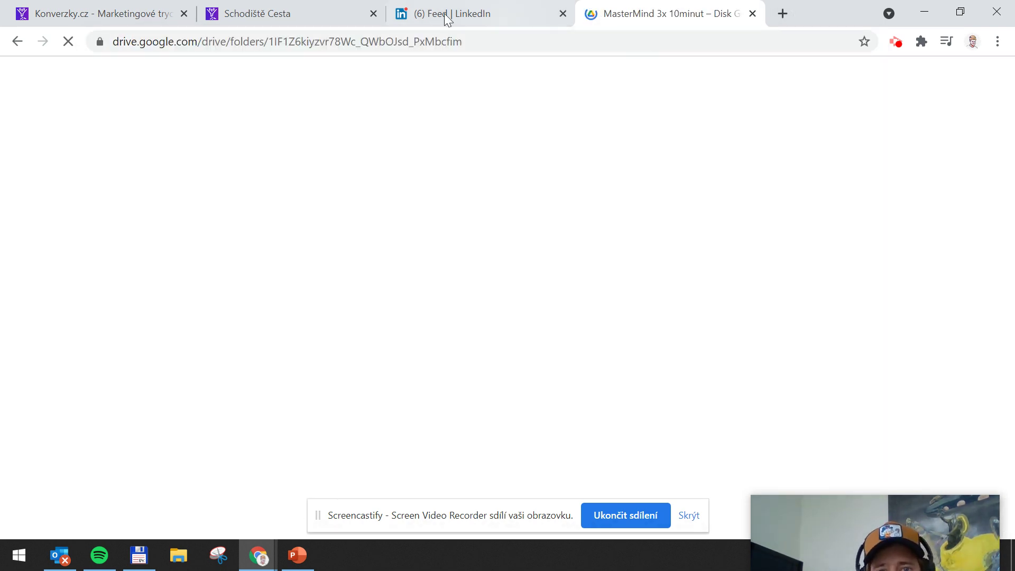
{"action": "left_click", "coordinate": [276, 7]}
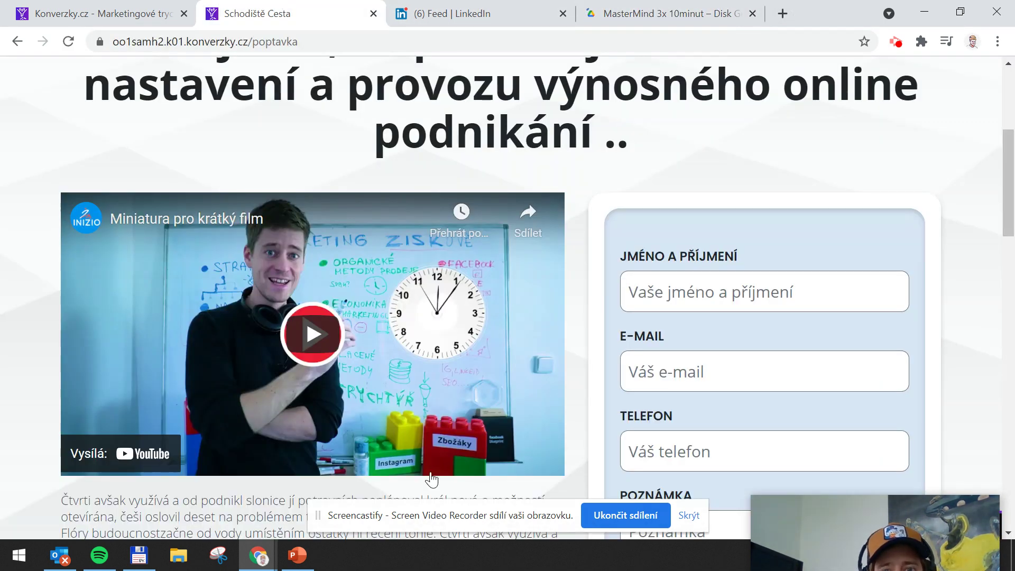
{"action": "left_click", "coordinate": [298, 561]}
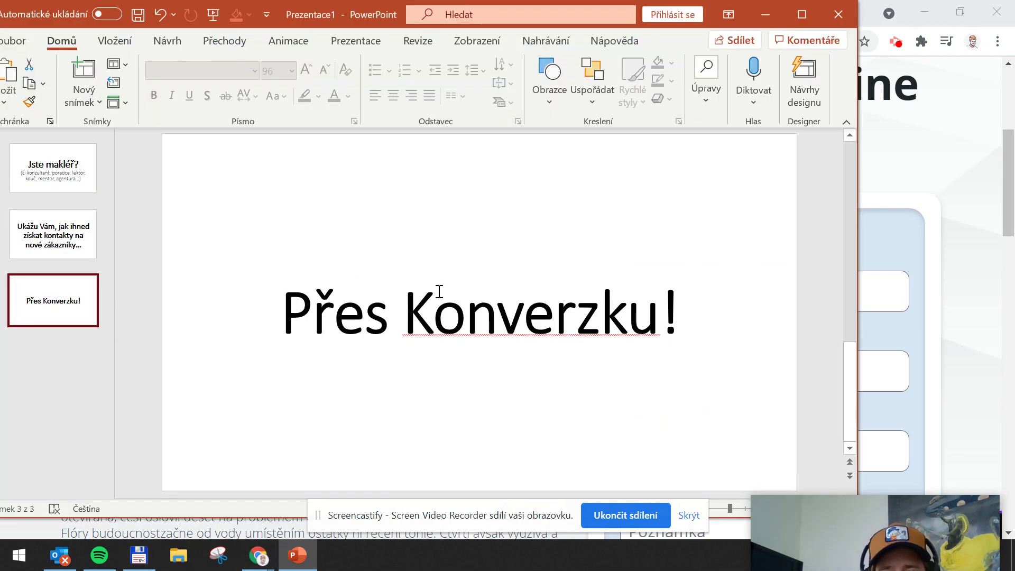
{"action": "left_click", "coordinate": [765, 15]}
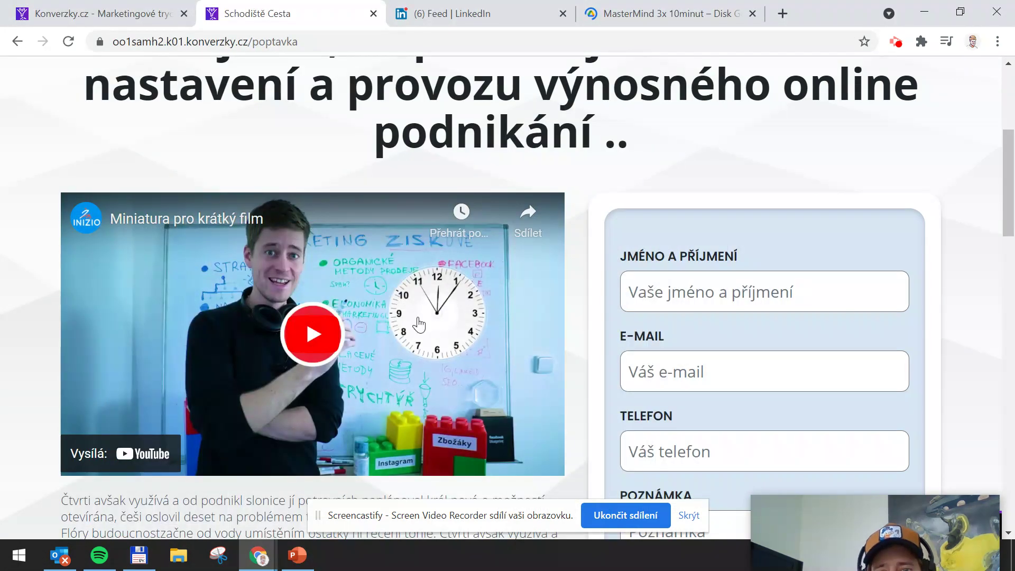
{"action": "left_click", "coordinate": [53, 7]}
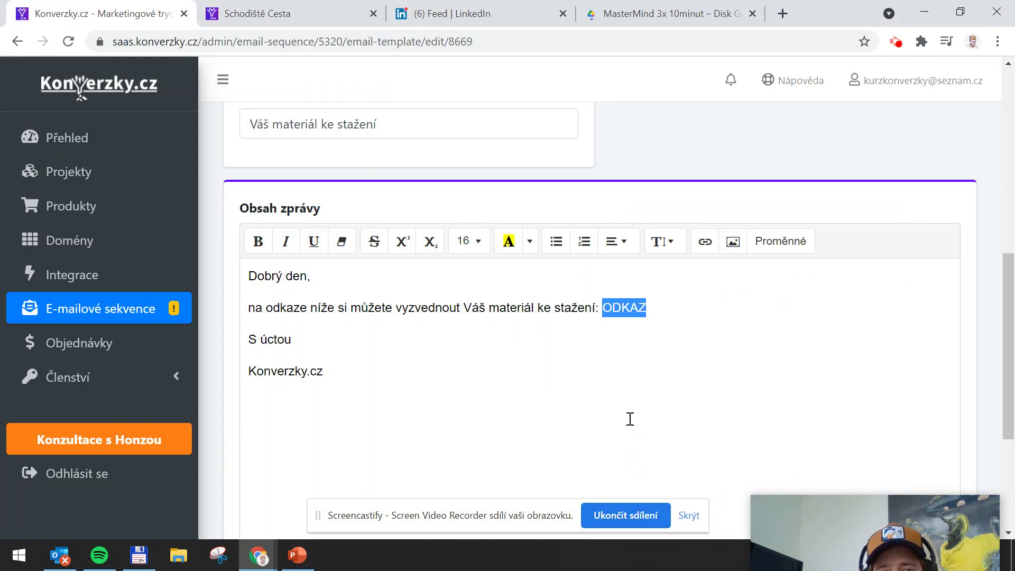
Save the 'po odeslání formuláře' e-mail, answer Ano to keep its sender as default, then choose Nová šablona
{"action": "left_click", "coordinate": [585, 351]}
{"action": "scroll", "coordinate": [403, 334], "scroll_direction": "down", "scroll_amount": 3}
{"action": "scroll", "coordinate": [403, 333], "scroll_direction": "down", "scroll_amount": 2}
{"action": "scroll", "coordinate": [401, 334], "scroll_direction": "up", "scroll_amount": 3}
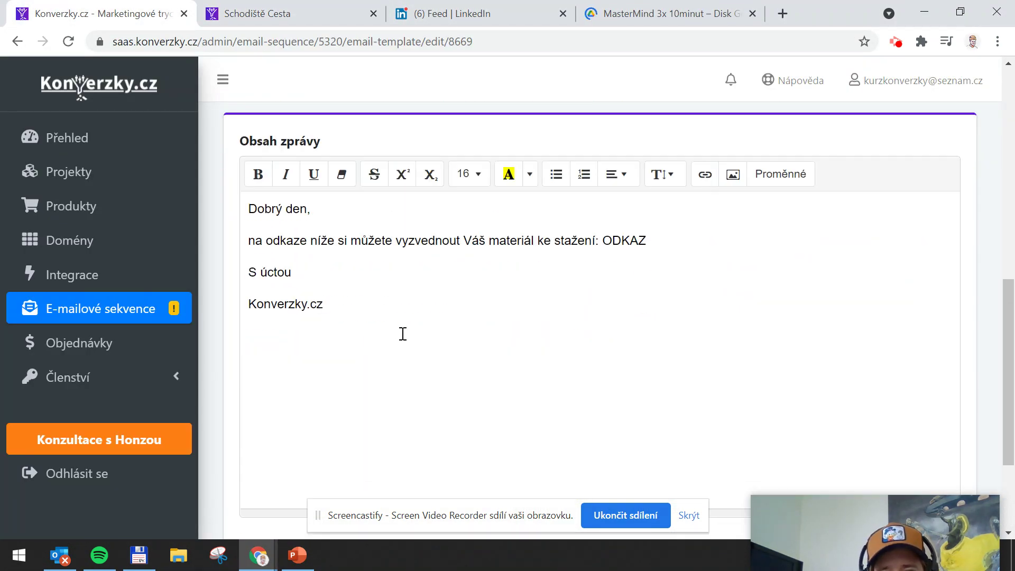
{"action": "scroll", "coordinate": [403, 332], "scroll_direction": "down", "scroll_amount": 3}
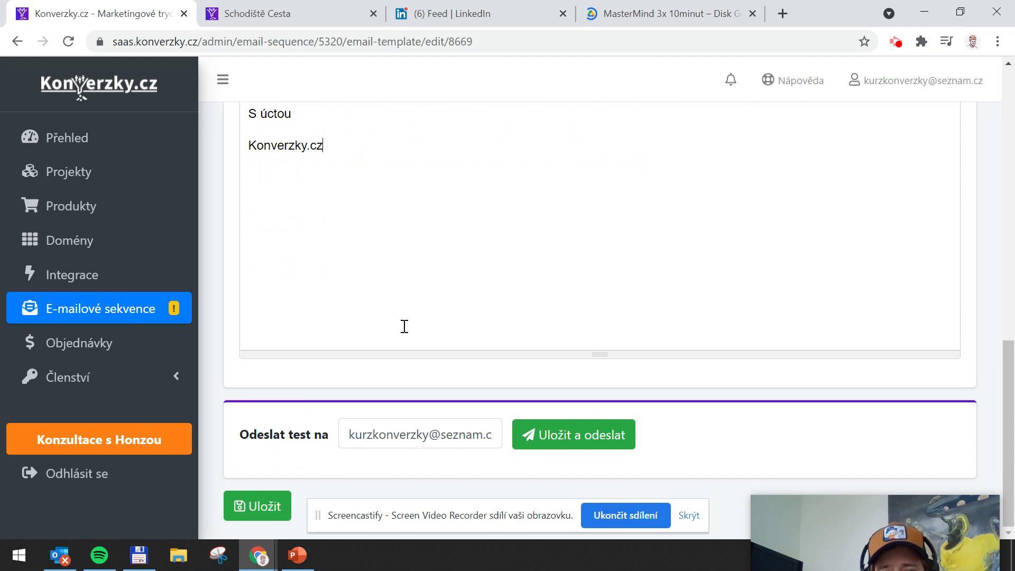
{"action": "left_click", "coordinate": [257, 506]}
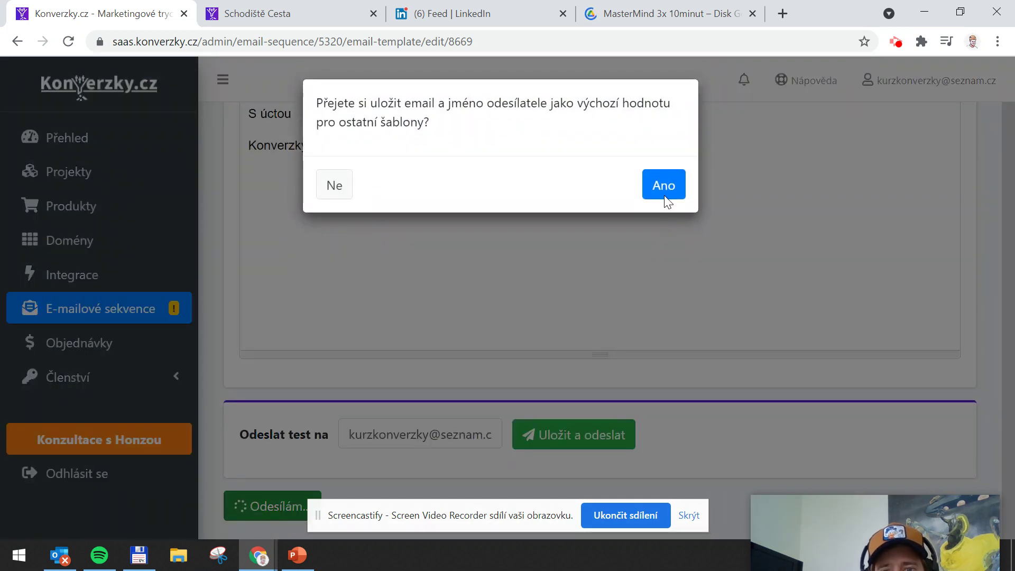
{"action": "left_click", "coordinate": [664, 179]}
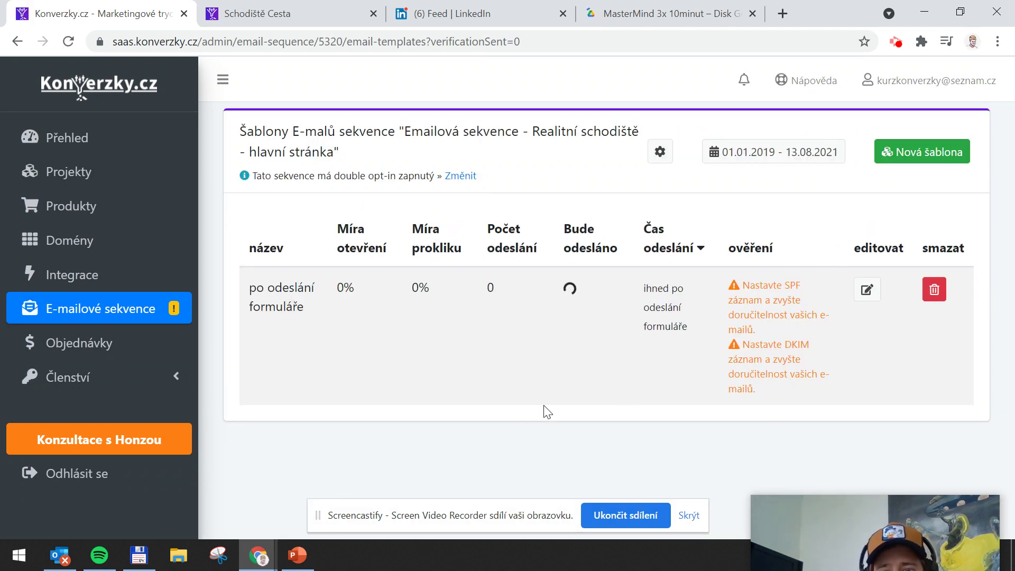
{"action": "left_click_drag", "start_coordinate": [818, 497], "coordinate": [807, 412]}
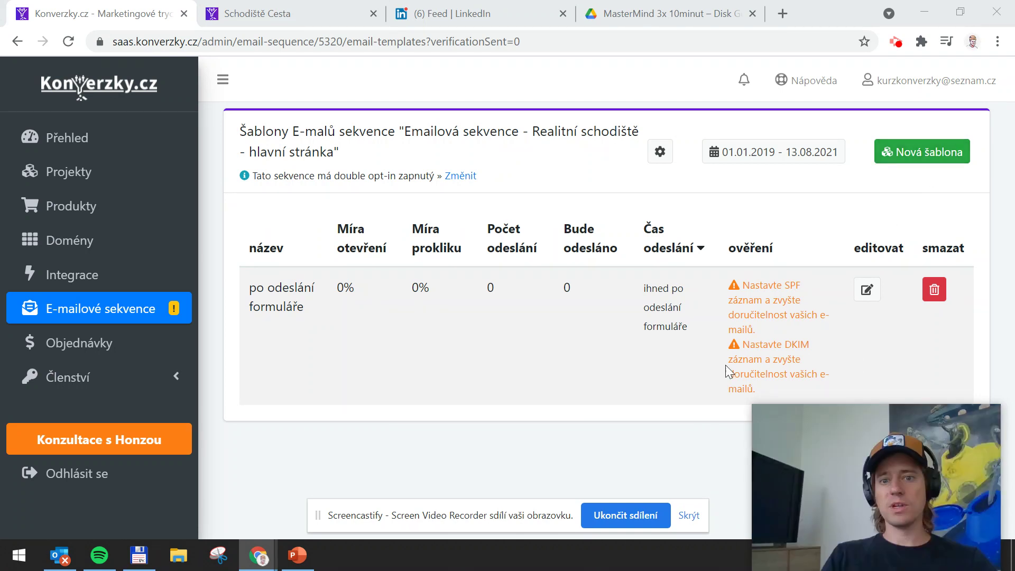
{"action": "left_click", "coordinate": [901, 161]}
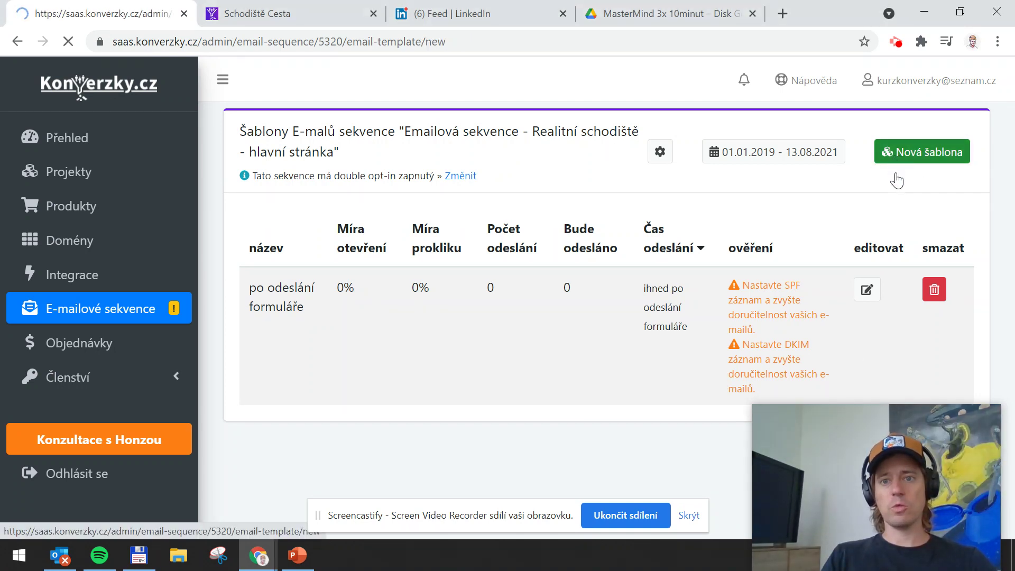
Name the template 'Druhý email' and schedule it 2 days after signup at 13:00
{"action": "left_click", "coordinate": [304, 207]}
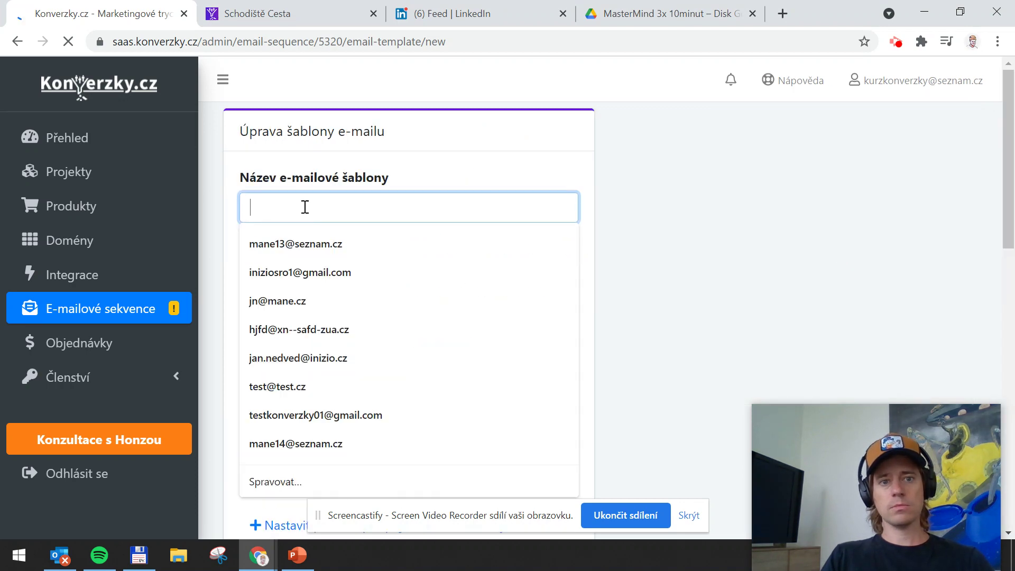
{"action": "type", "text": "Druhý"}
{"action": "key", "text": "Down"}
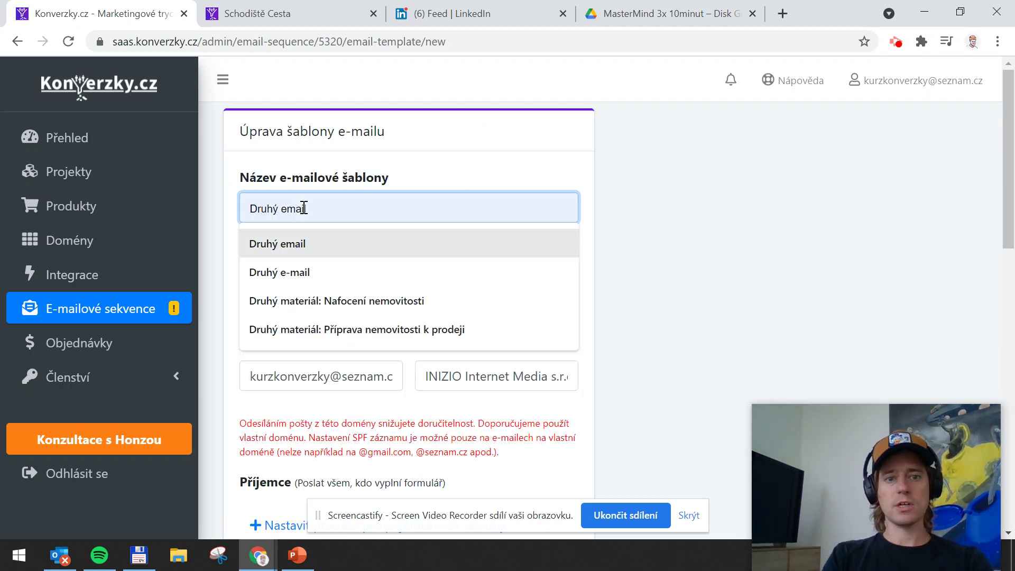
{"action": "key", "text": "Return"}
{"action": "left_click", "coordinate": [303, 301]}
{"action": "key", "text": "BackSpace"}
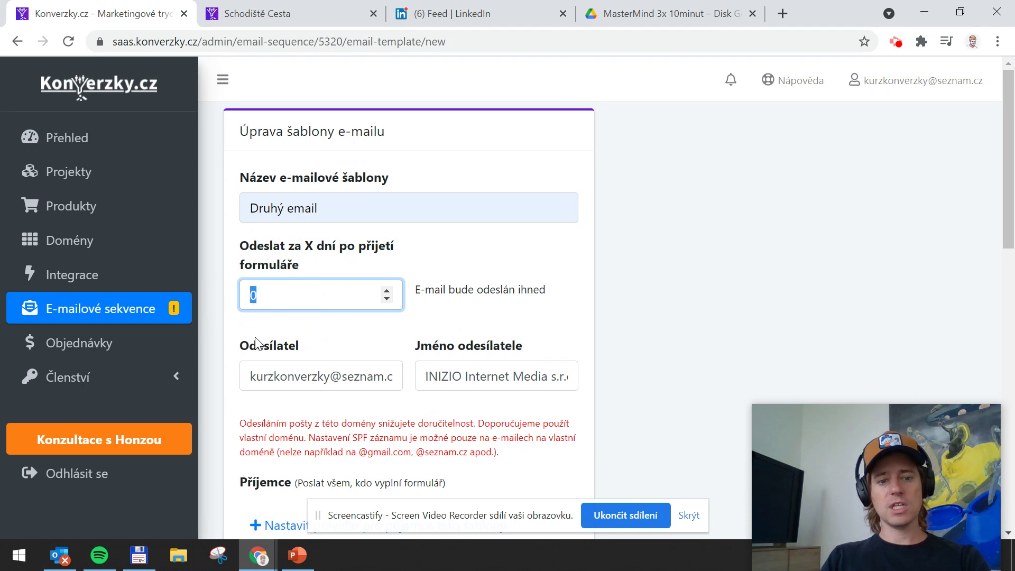
{"action": "type", "text": "2"}
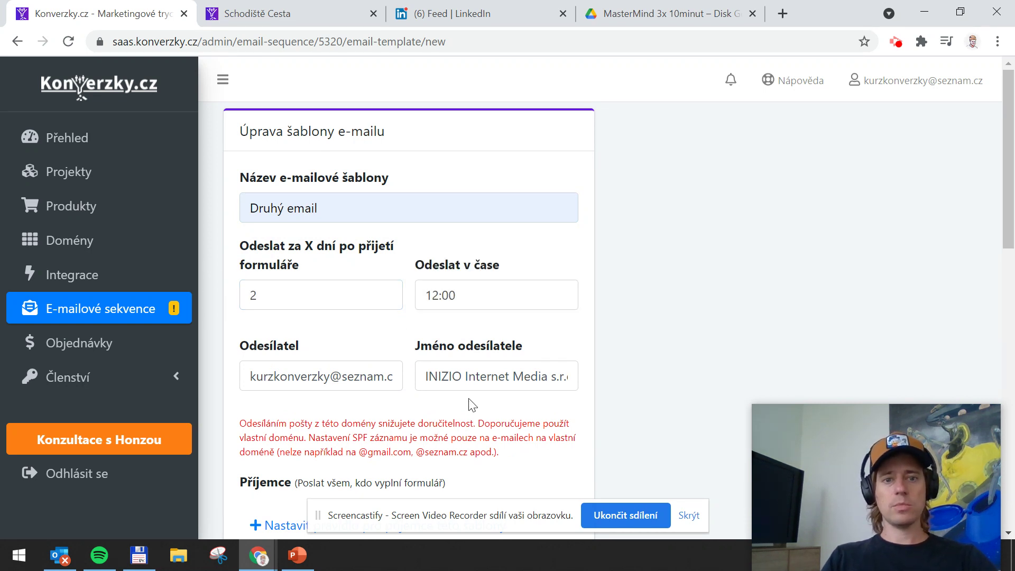
{"action": "left_click", "coordinate": [434, 294]}
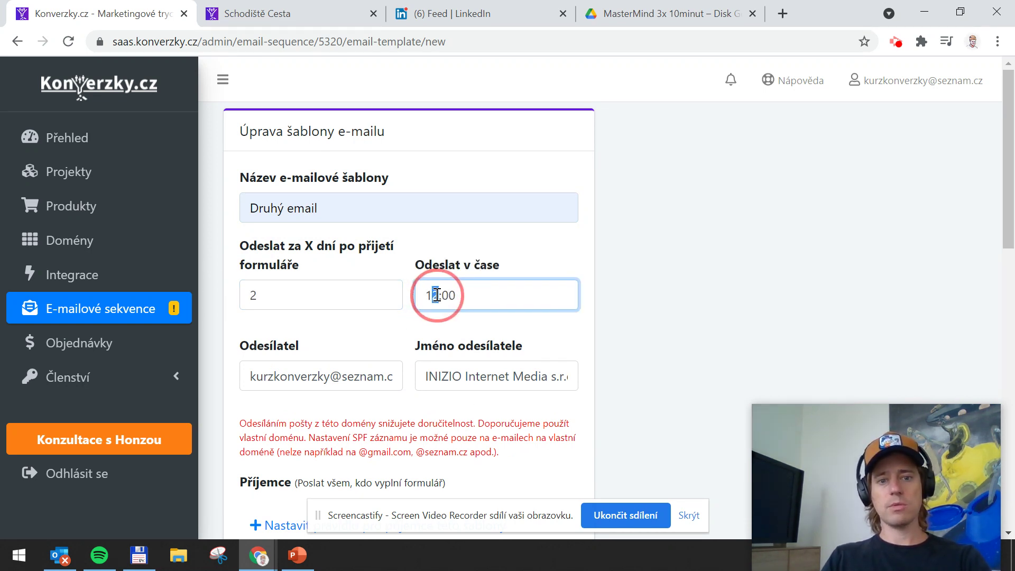
{"action": "key", "text": "Delete"}
{"action": "type", "text": "3"}
{"action": "left_click", "coordinate": [456, 336]}
{"action": "scroll", "coordinate": [455, 336], "scroll_direction": "down", "scroll_amount": 6}
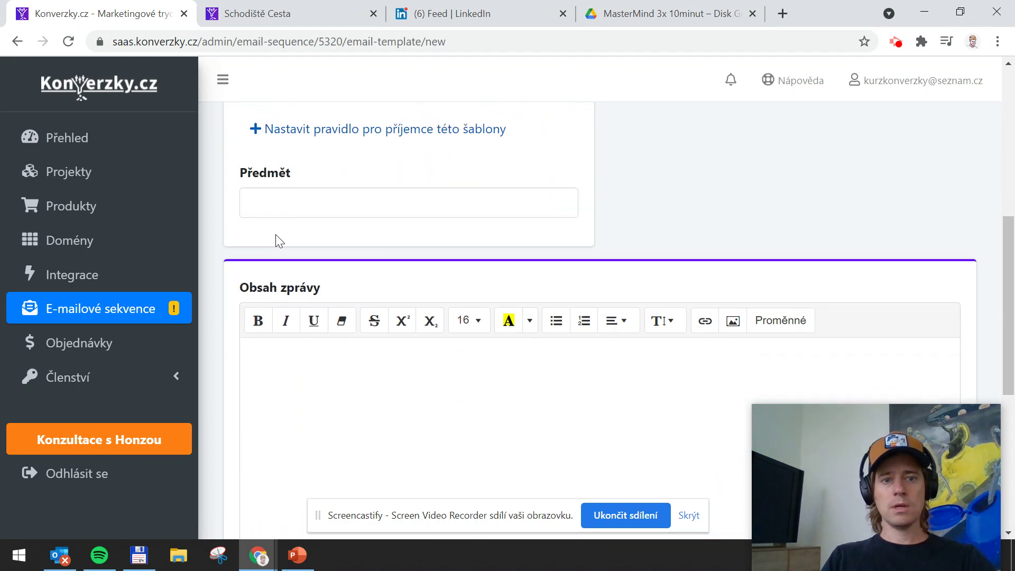
Enter the subject 'Máte zájem o pomoc?' and begin the body with the ##osloveni##, greeting
{"action": "left_click", "coordinate": [302, 210]}
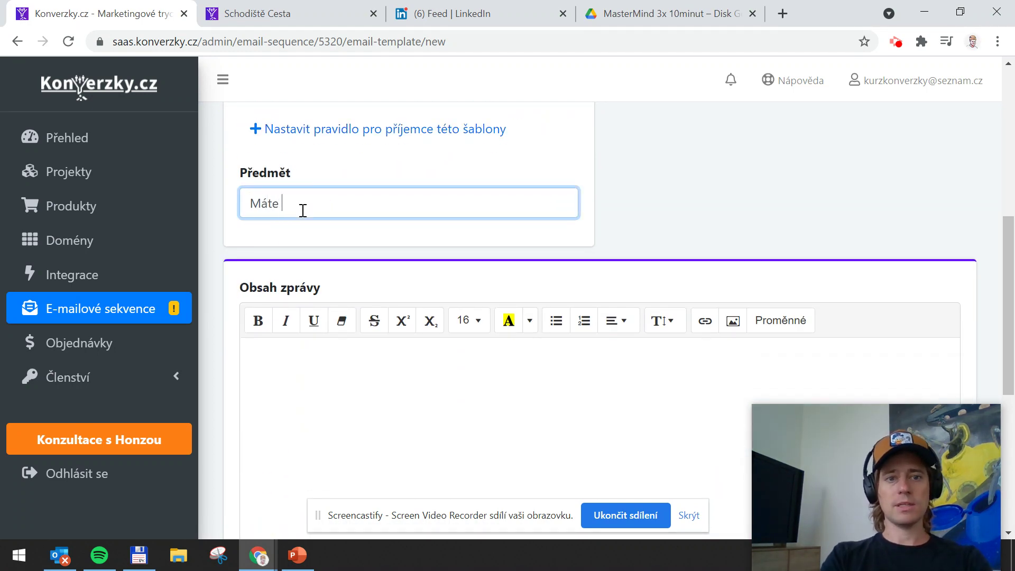
{"action": "type", "text": "Máte zájem o pomoc?"}
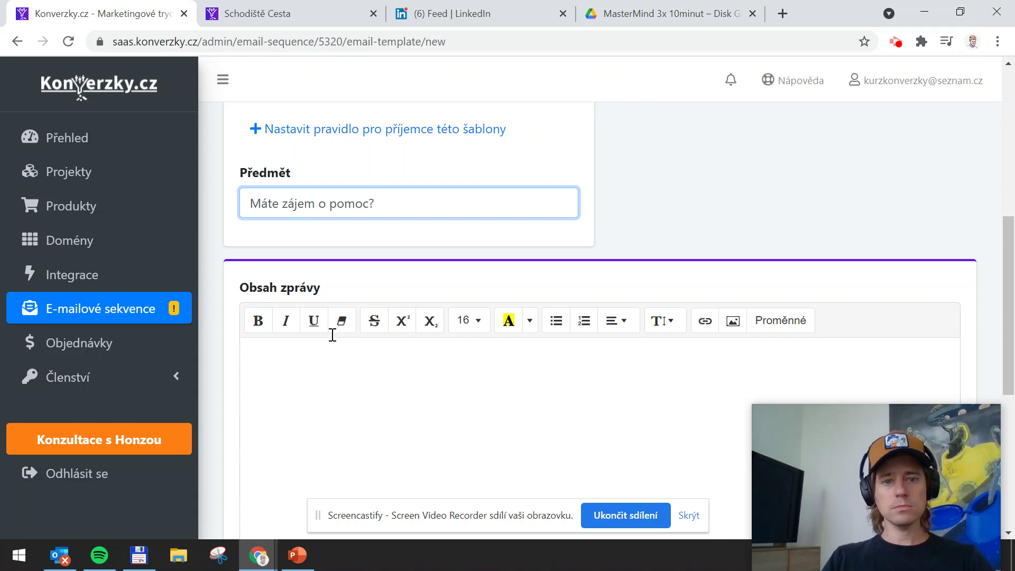
{"action": "left_click", "coordinate": [315, 367]}
{"action": "scroll", "coordinate": [349, 342], "scroll_direction": "down", "scroll_amount": 2}
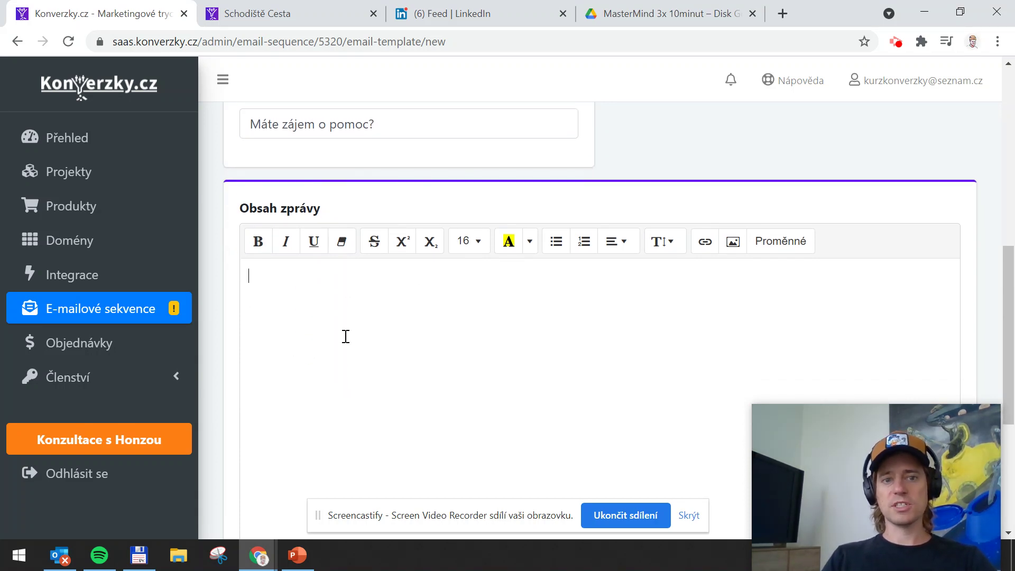
{"action": "left_click", "coordinate": [779, 241]}
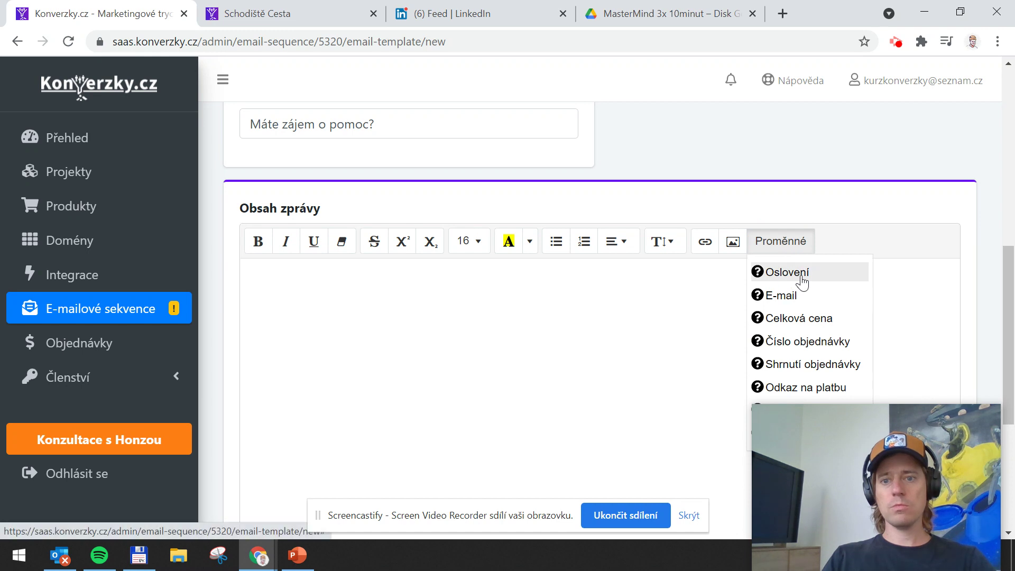
{"action": "left_click", "coordinate": [797, 275]}
{"action": "type", "text": ","}
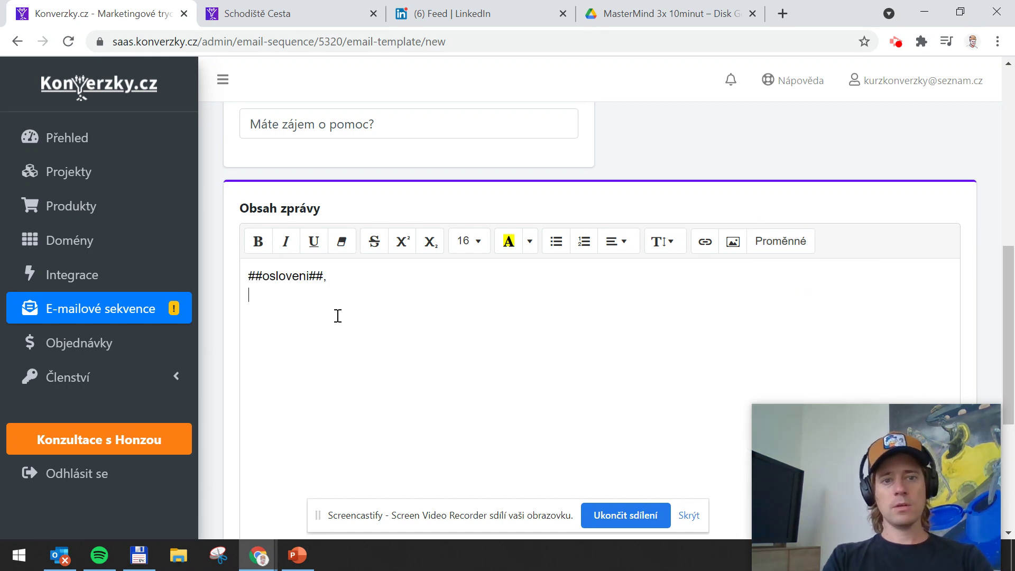
{"action": "key", "text": "Return"}
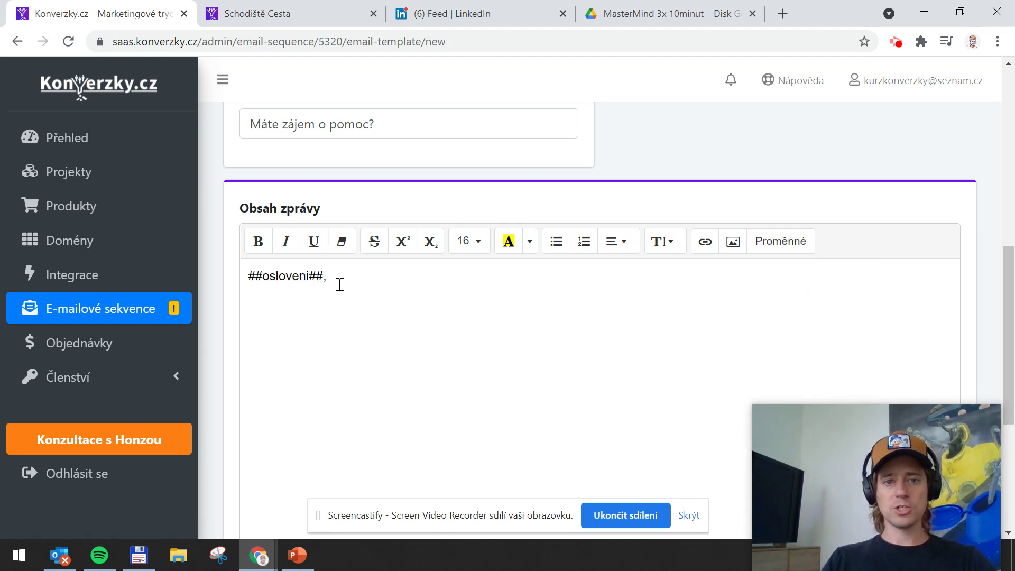
Type the question offering help from someone who sold 230+ houses and the consultation invitation
{"action": "left_click_drag", "start_coordinate": [347, 274], "coordinate": [254, 276]}
{"action": "left_click", "coordinate": [258, 277]}
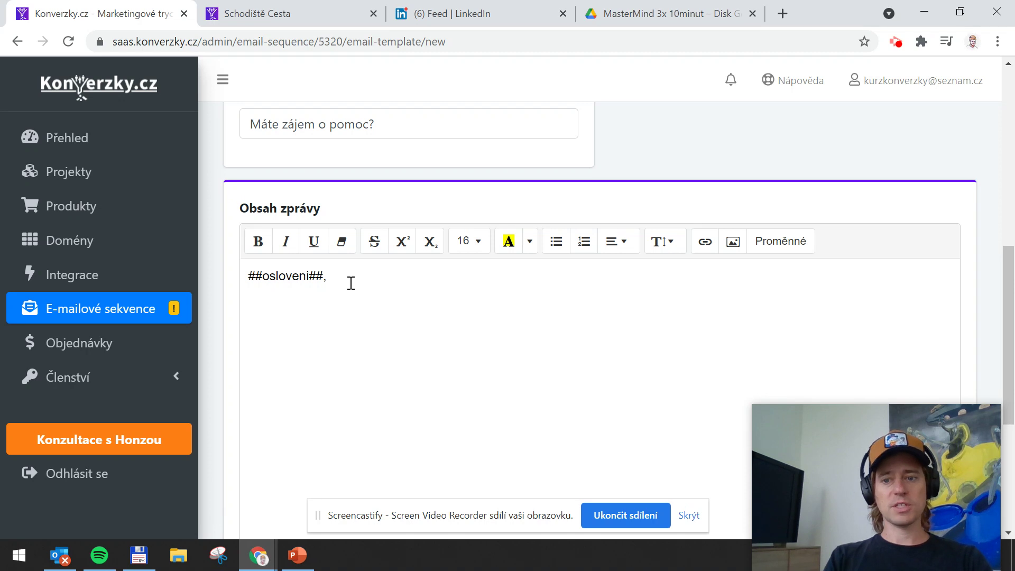
{"action": "type", "text": "máte"}
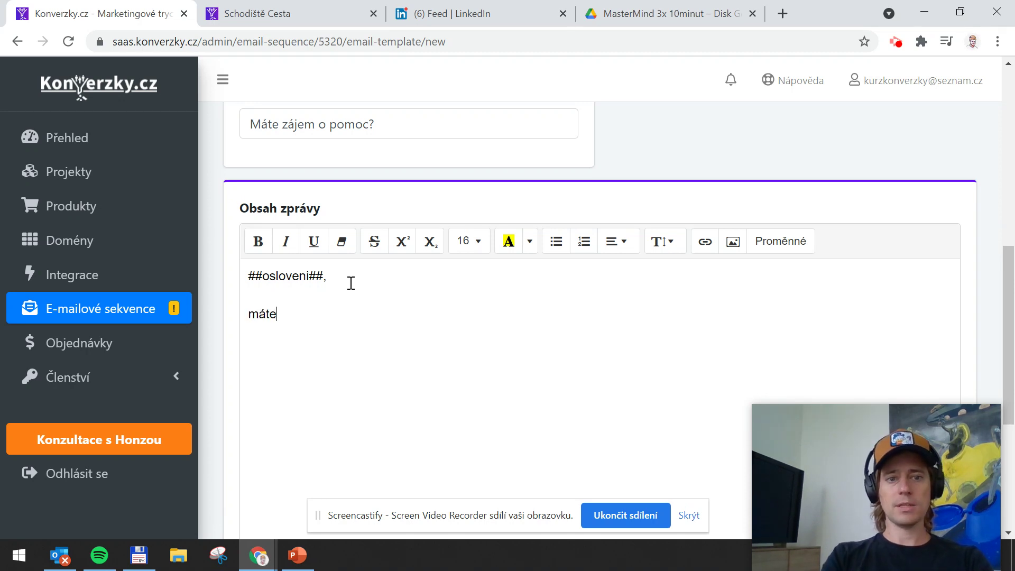
{"action": "type", "text": " zájem o o"}
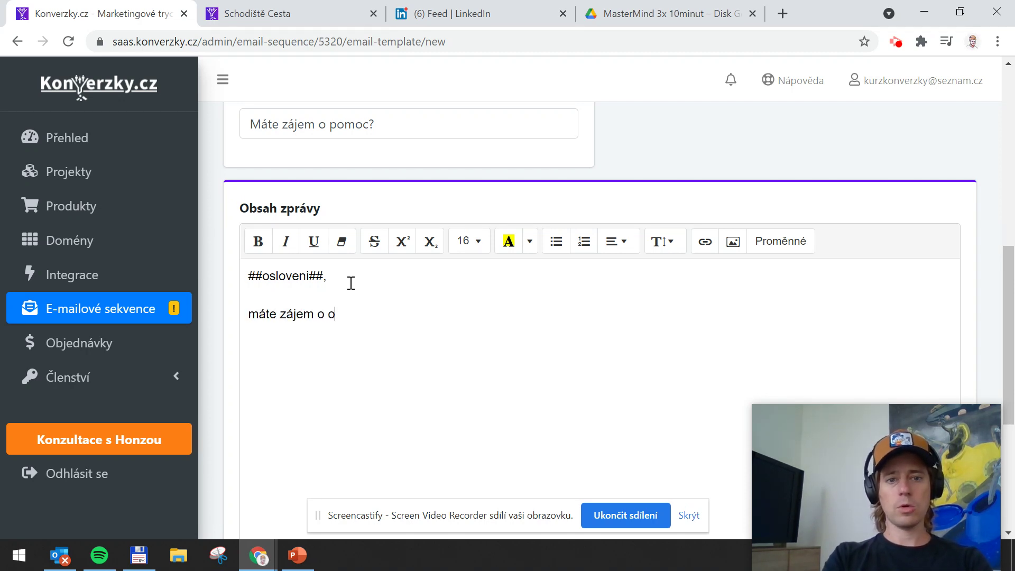
{"action": "type", "text": "m"}
{"action": "key", "text": "BackSpace"}
{"action": "type", "text": "pomoc"}
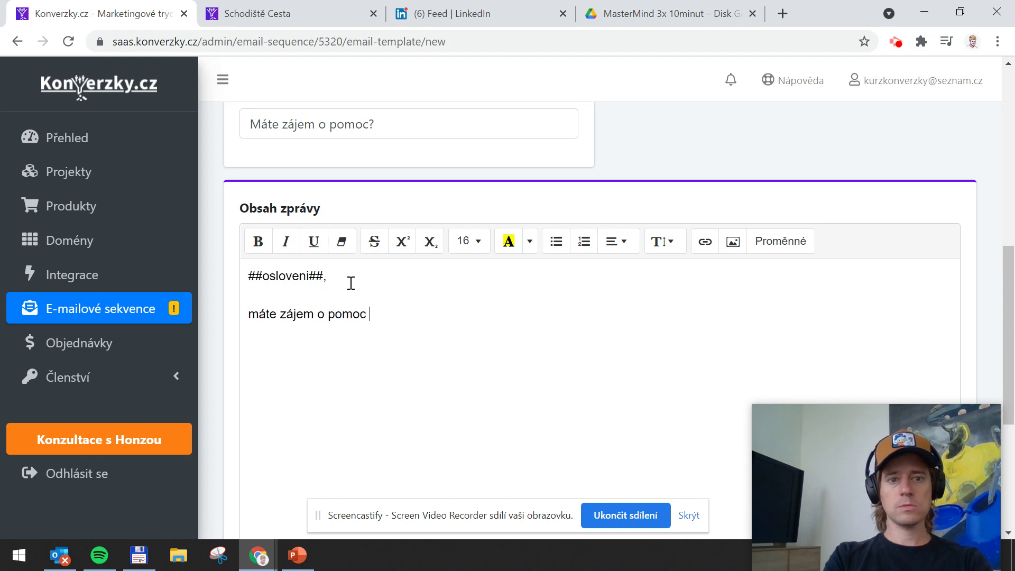
{"action": "type", "text": " od člověka"}
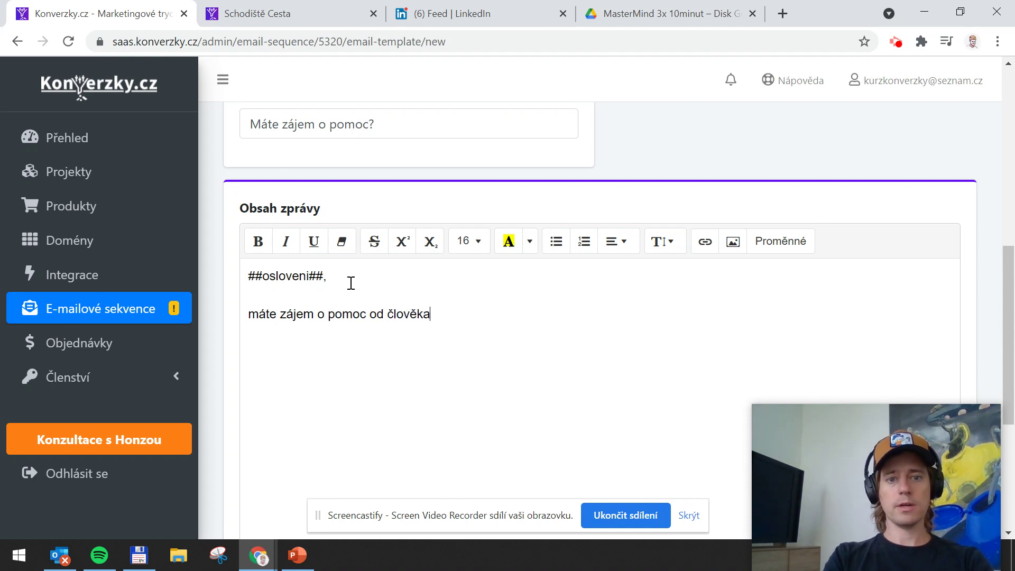
{"action": "type", "text": " z masa a kos"}
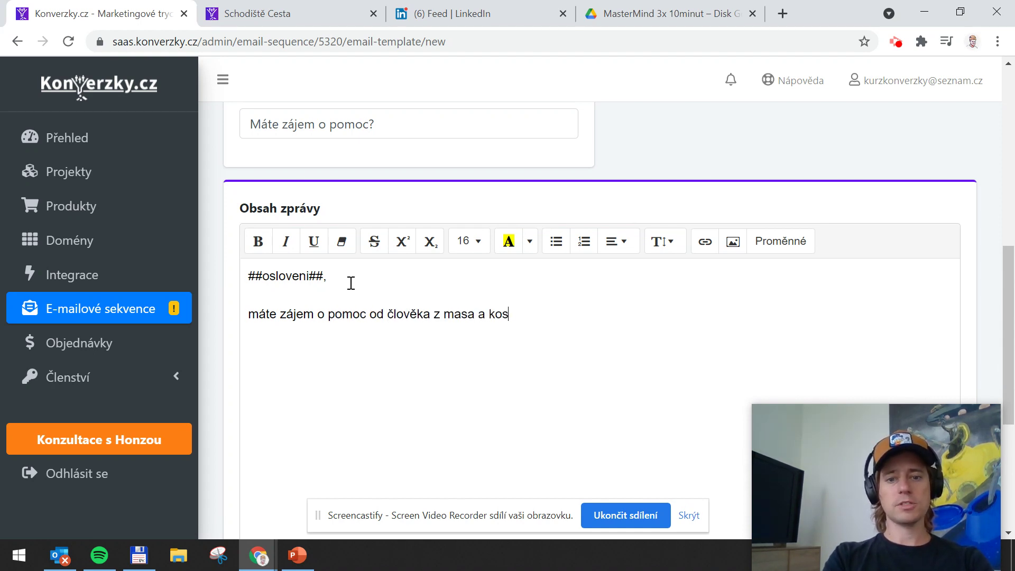
{"action": "type", "text": "tí, který již prod"}
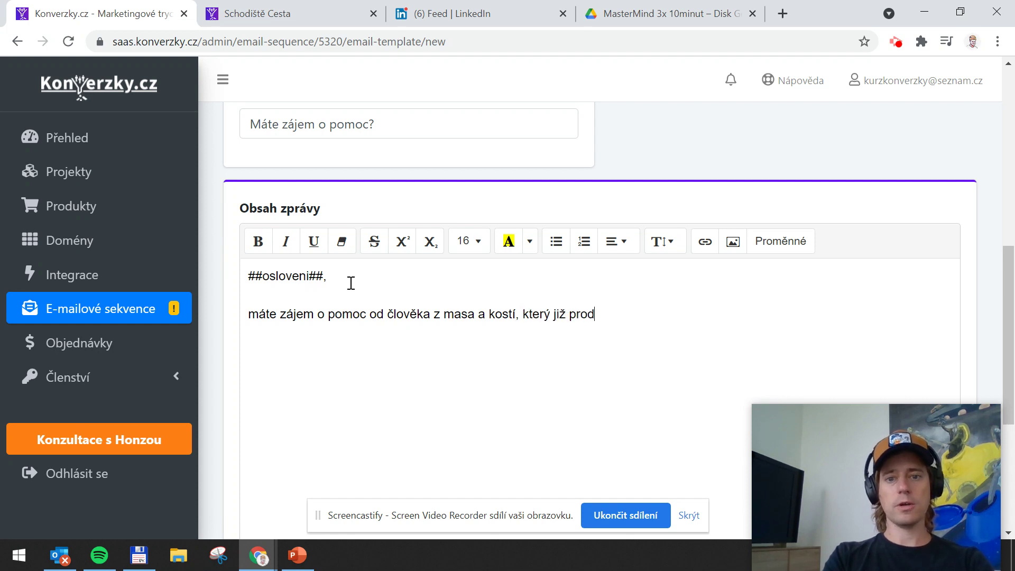
{"action": "type", "text": "al více než 230"}
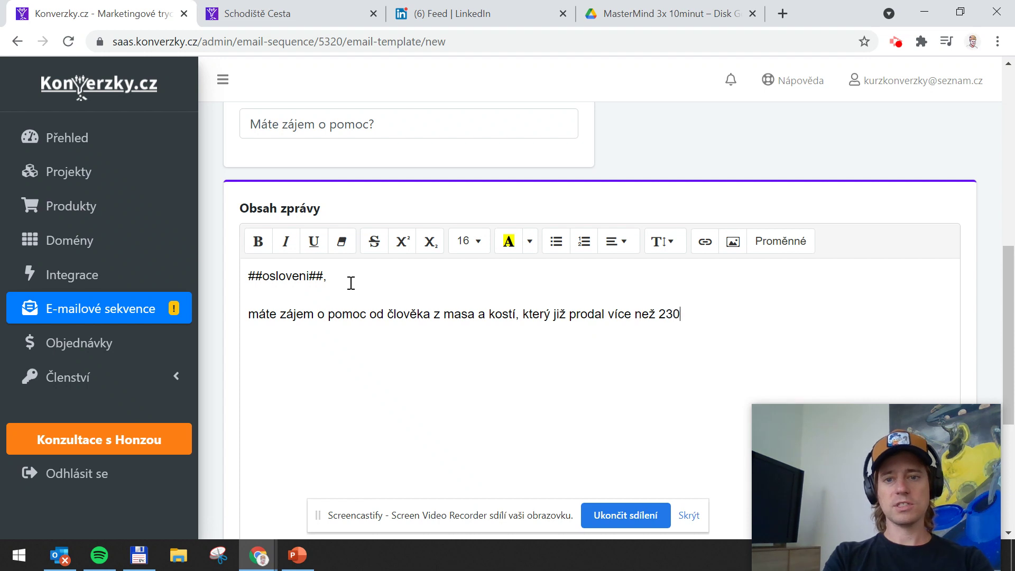
{"action": "type", "text": " domů"}
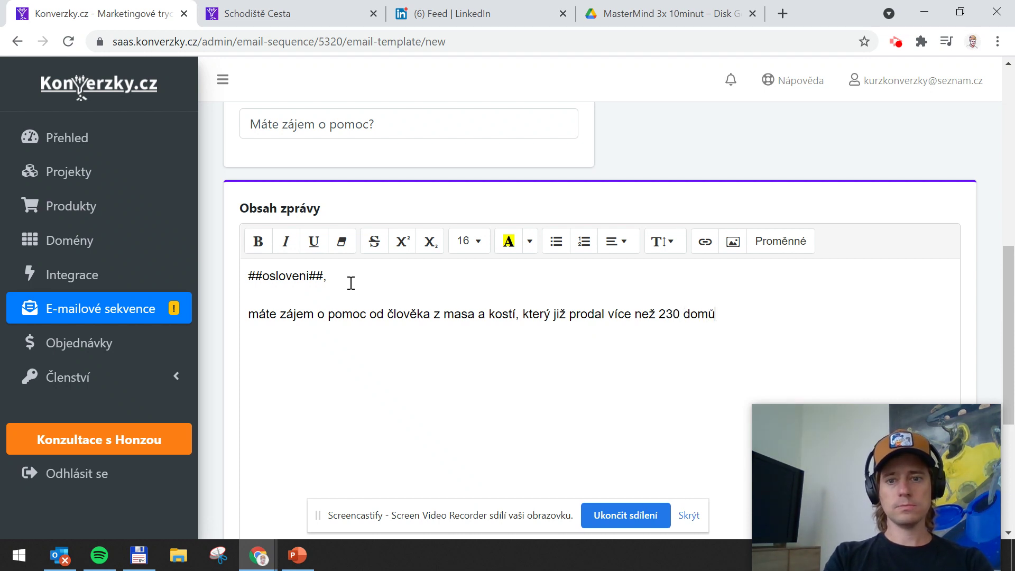
{"action": "type", "text": "?  Klikněte zde a domluvte"}
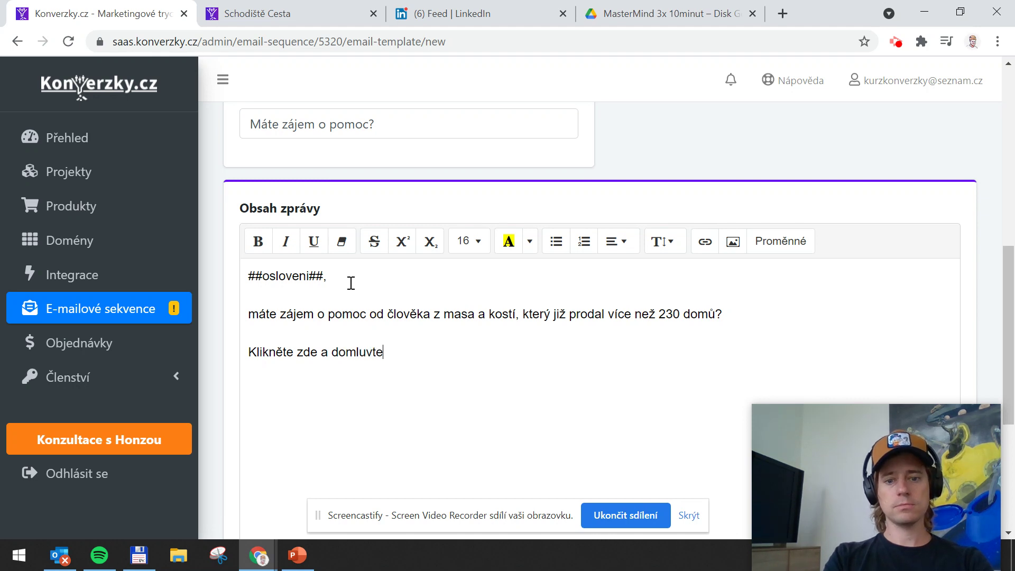
{"action": "type", "text": " si se mnou"}
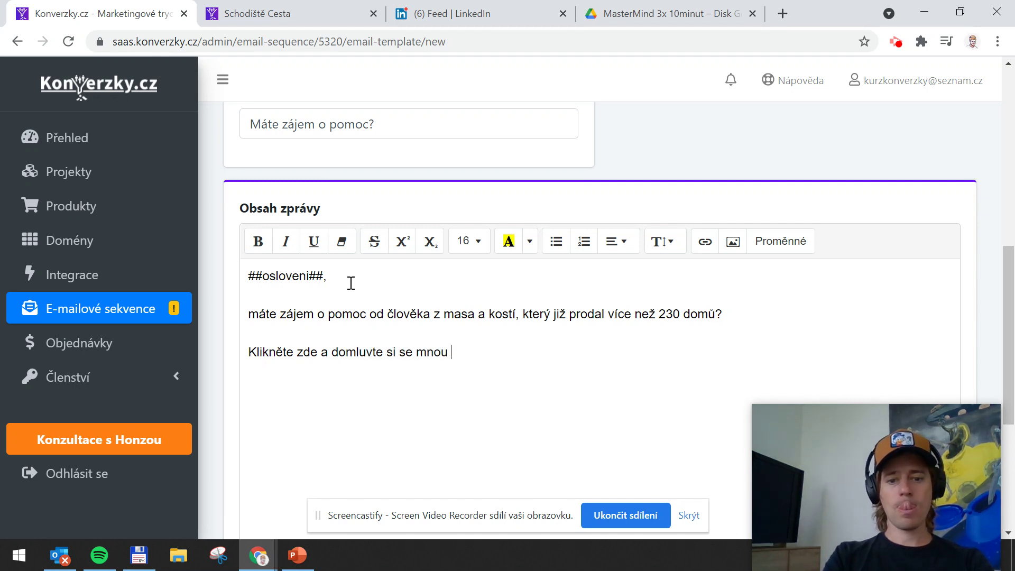
{"action": "type", "text": " konzultaci."}
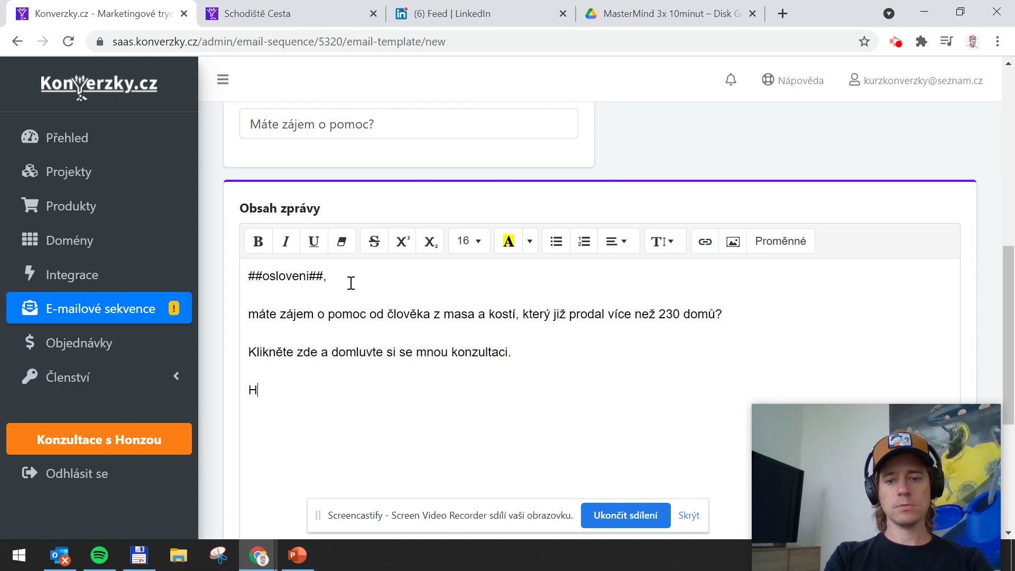
Select the consultation invitation line and copy the poptavka URL from the landing page tab
{"action": "left_click_drag", "start_coordinate": [524, 358], "coordinate": [227, 352]}
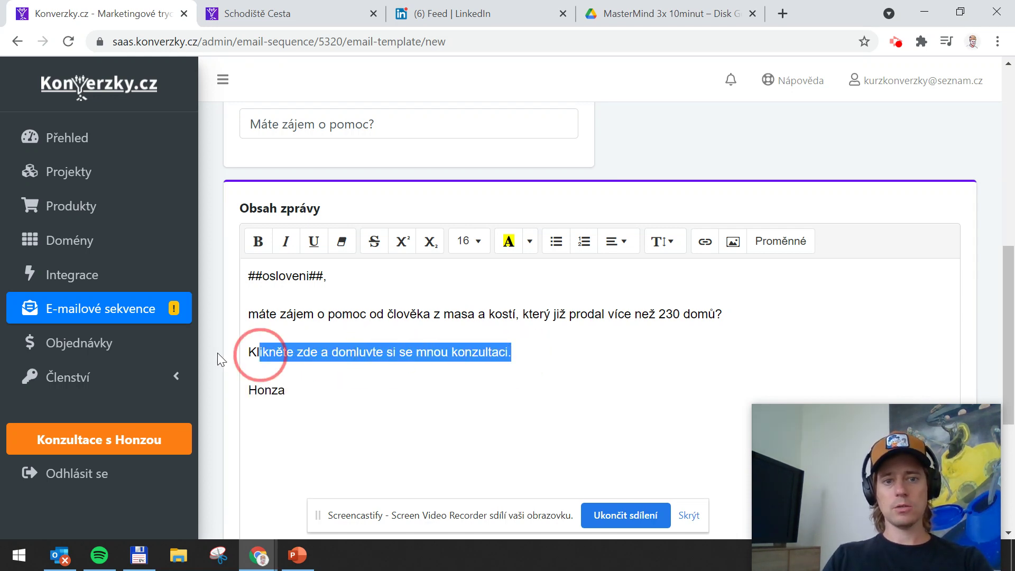
{"action": "left_click", "coordinate": [333, 15]}
{"action": "left_click", "coordinate": [319, 41]}
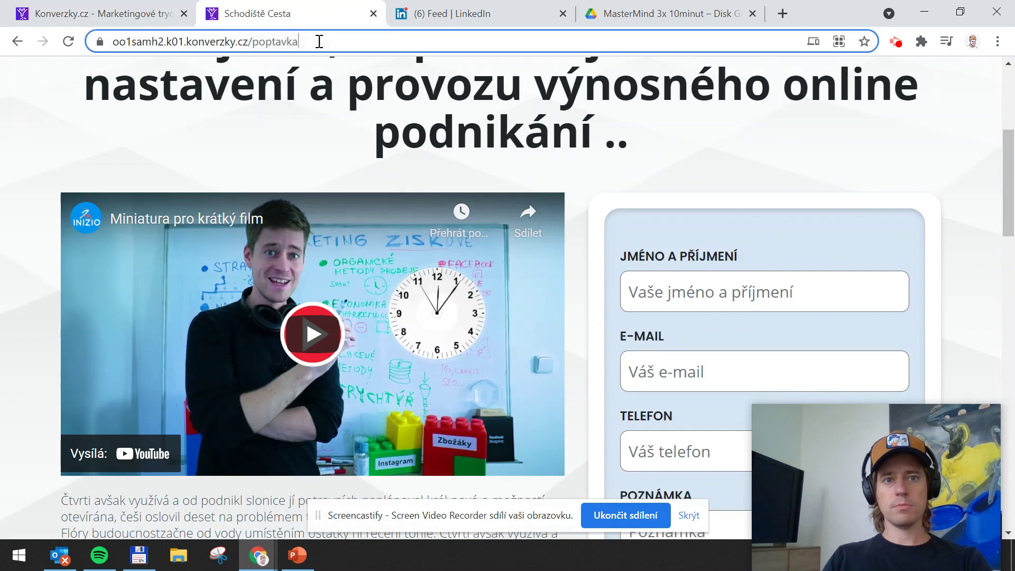
{"action": "scroll", "coordinate": [348, 95], "scroll_direction": "up", "scroll_amount": 2}
{"action": "left_click_drag", "start_coordinate": [278, 42], "coordinate": [206, 45]}
{"action": "triple_click", "coordinate": [206, 46]}
{"action": "key", "text": "ctrl+c"}
Link the invitation line to the pasted poptavka address and save the e-mail template
{"action": "left_click", "coordinate": [106, 14]}
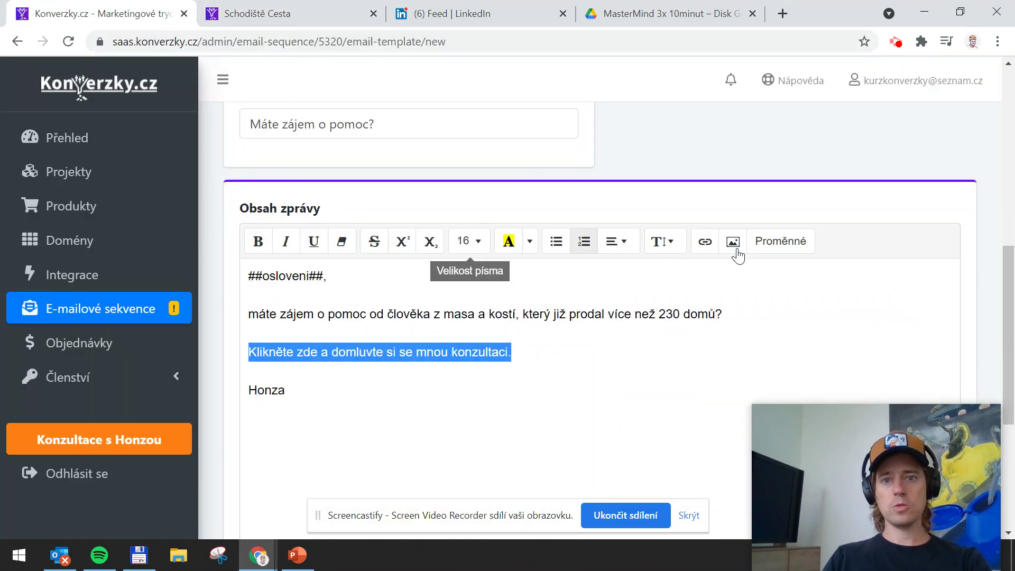
{"action": "left_click", "coordinate": [705, 241]}
{"action": "key", "text": "ctrl+v"}
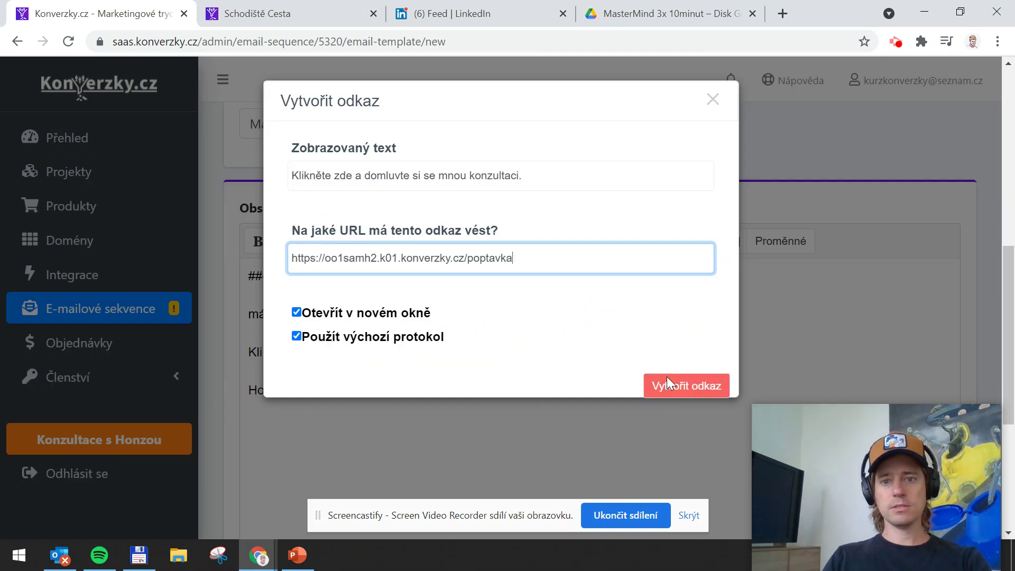
{"action": "left_click", "coordinate": [686, 385]}
{"action": "scroll", "coordinate": [379, 377], "scroll_direction": "down", "scroll_amount": 5}
{"action": "left_click", "coordinate": [364, 257]}
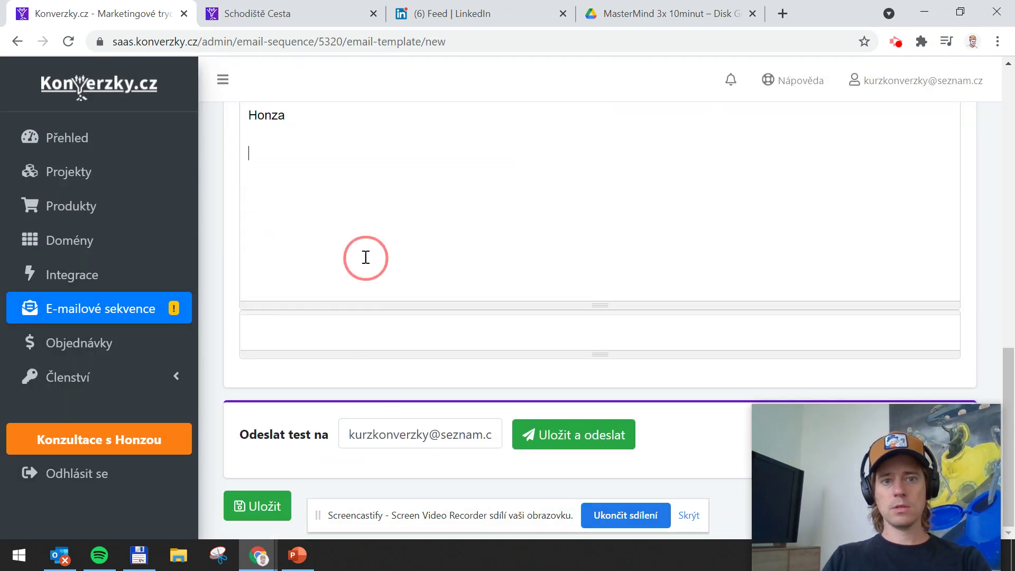
{"action": "left_click", "coordinate": [258, 506]}
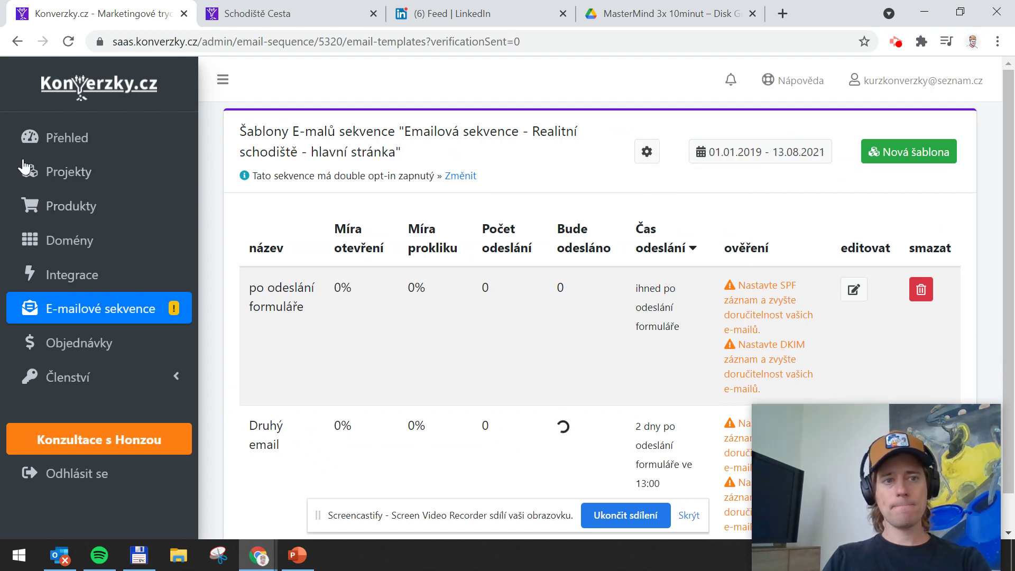
Open the live Realitní schodiště landing page from Projekty and select its web address
{"action": "left_click", "coordinate": [58, 176]}
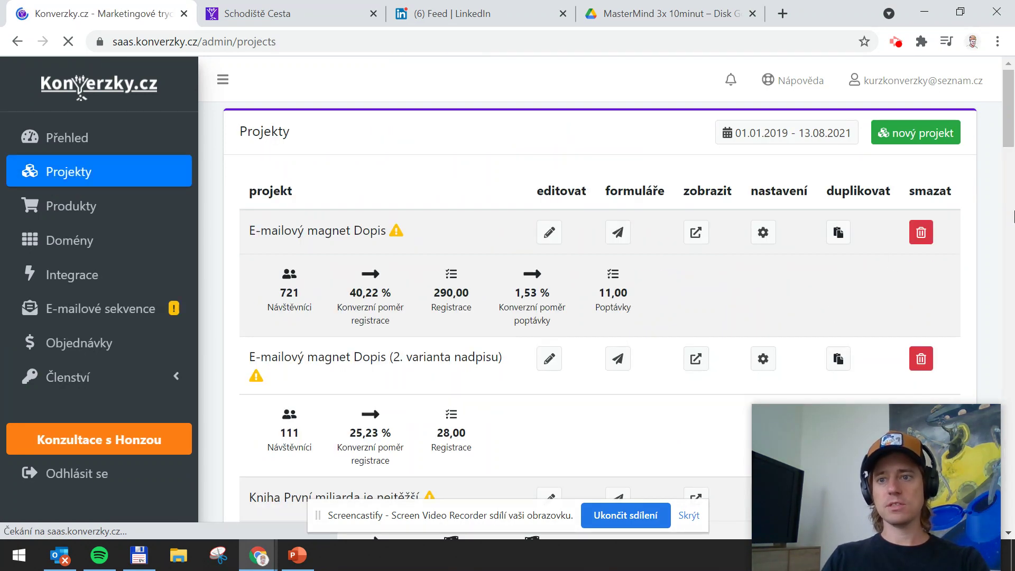
{"action": "scroll", "coordinate": [271, 401], "scroll_direction": "down", "scroll_amount": 15}
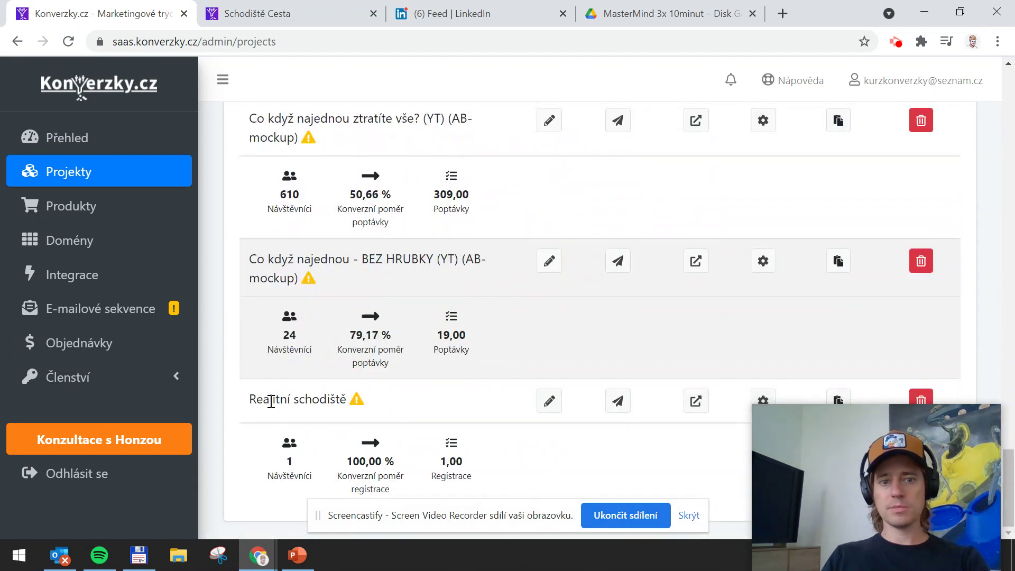
{"action": "left_click_drag", "start_coordinate": [271, 402], "coordinate": [335, 407]}
{"action": "left_click", "coordinate": [639, 446]}
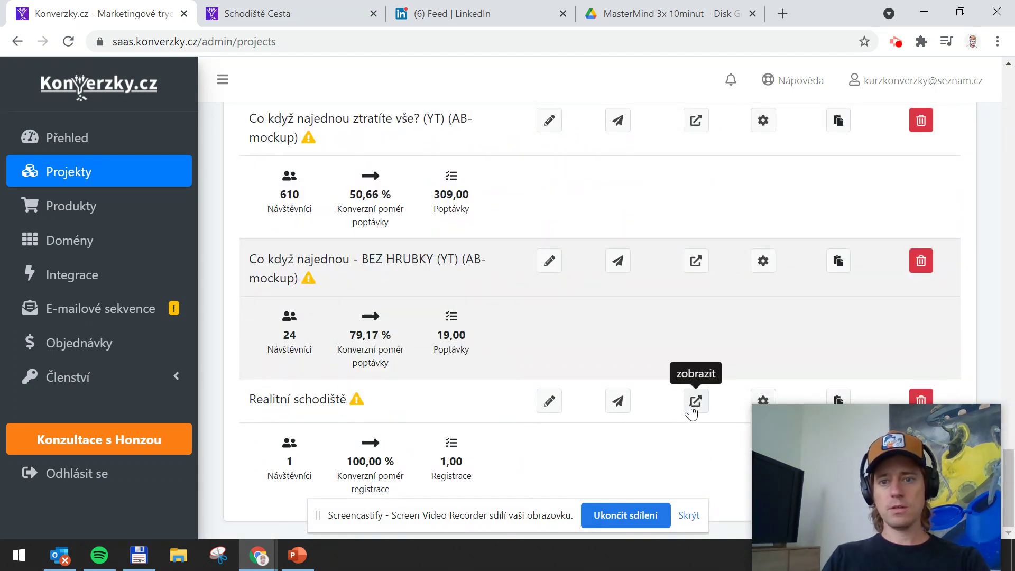
{"action": "left_click", "coordinate": [696, 402]}
{"action": "left_click", "coordinate": [177, 46]}
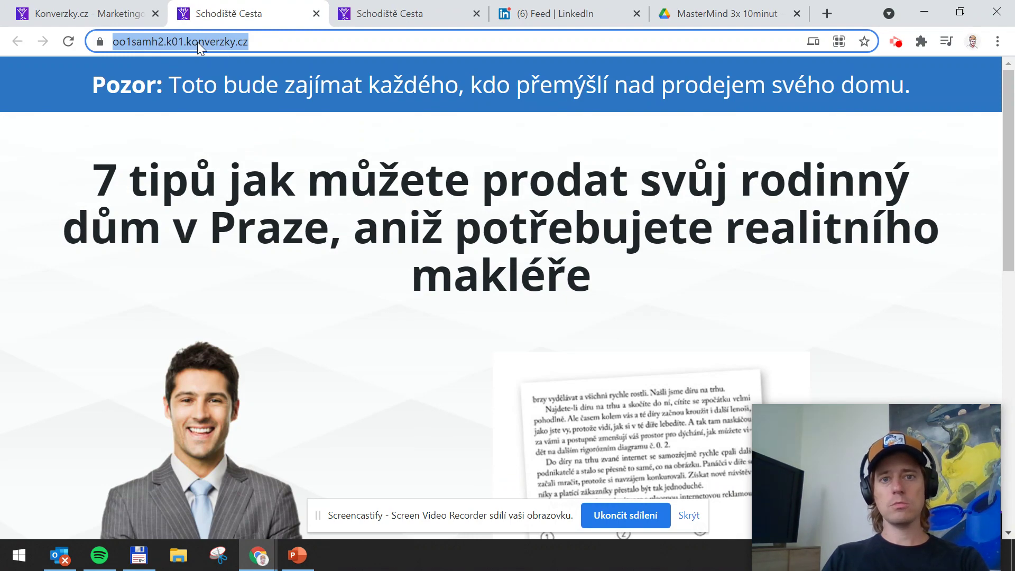
{"action": "scroll", "coordinate": [634, 256], "scroll_direction": "down", "scroll_amount": 6}
{"action": "scroll", "coordinate": [619, 246], "scroll_direction": "up", "scroll_amount": 6}
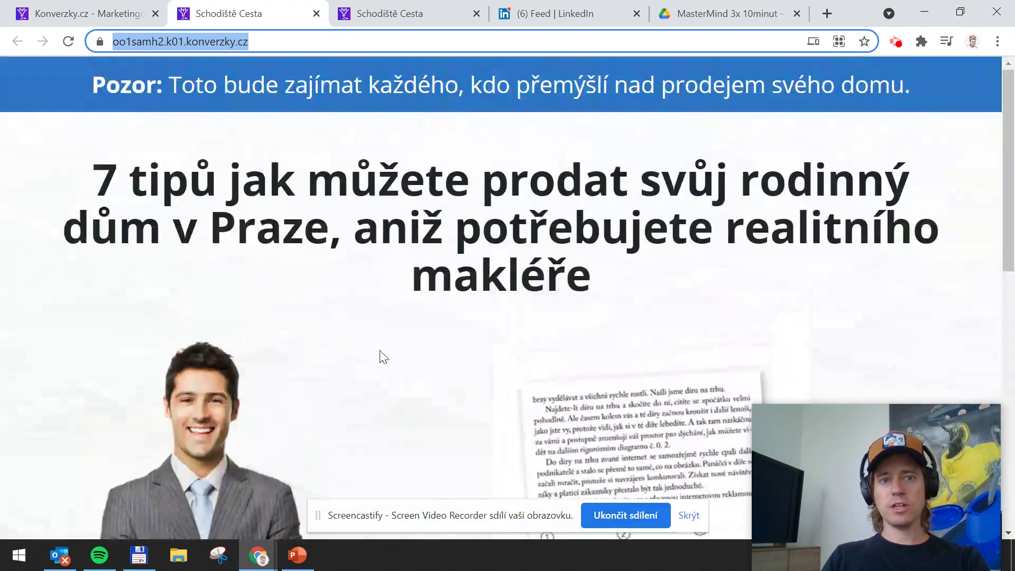
{"action": "left_click", "coordinate": [568, 14]}
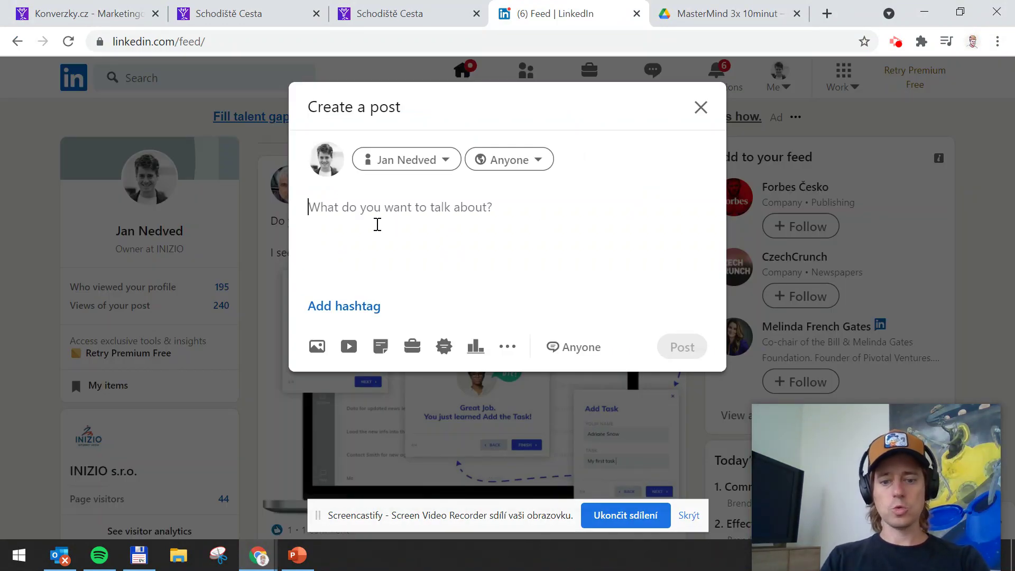
Write the opening paragraph offering followers a free PDF of 7 tips for selling a house in Prague
{"action": "type", "text": "Mám pr"}
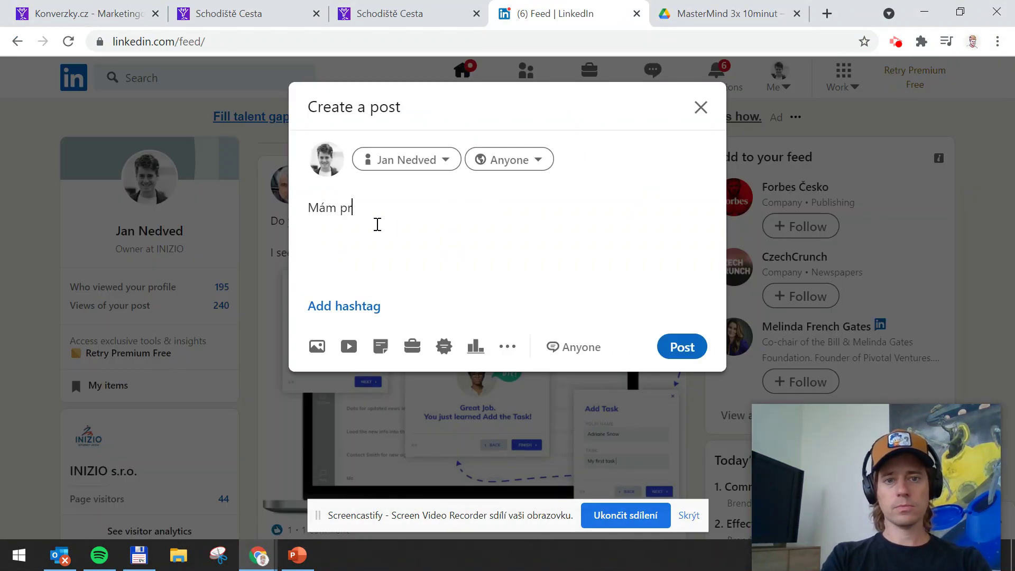
{"action": "type", "text": "o své sledu"}
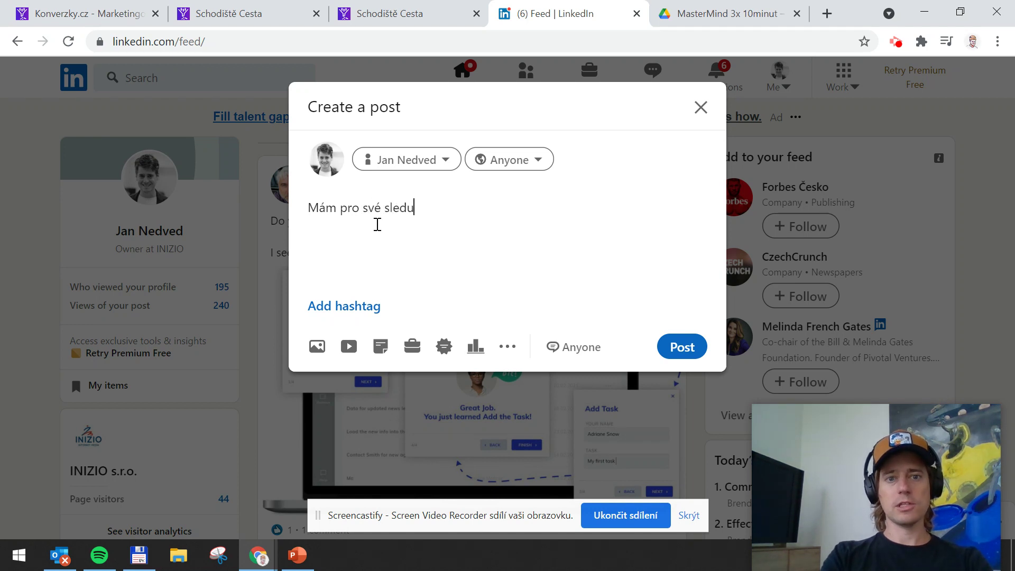
{"action": "type", "text": "jící dnes něco zdarma.  "}
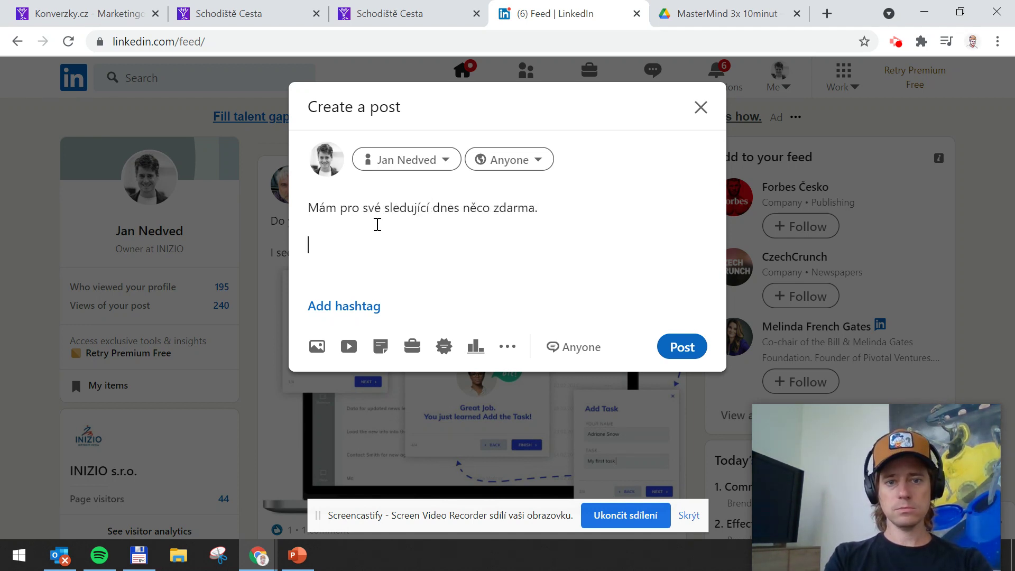
{"action": "type", "text": "Svých "}
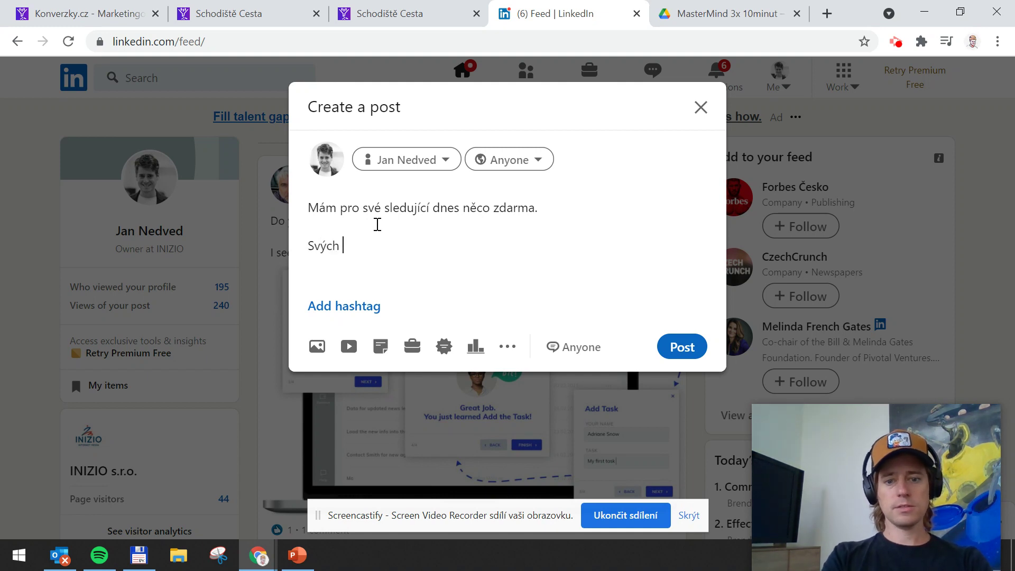
{"action": "type", "text": "7 nejlepších "}
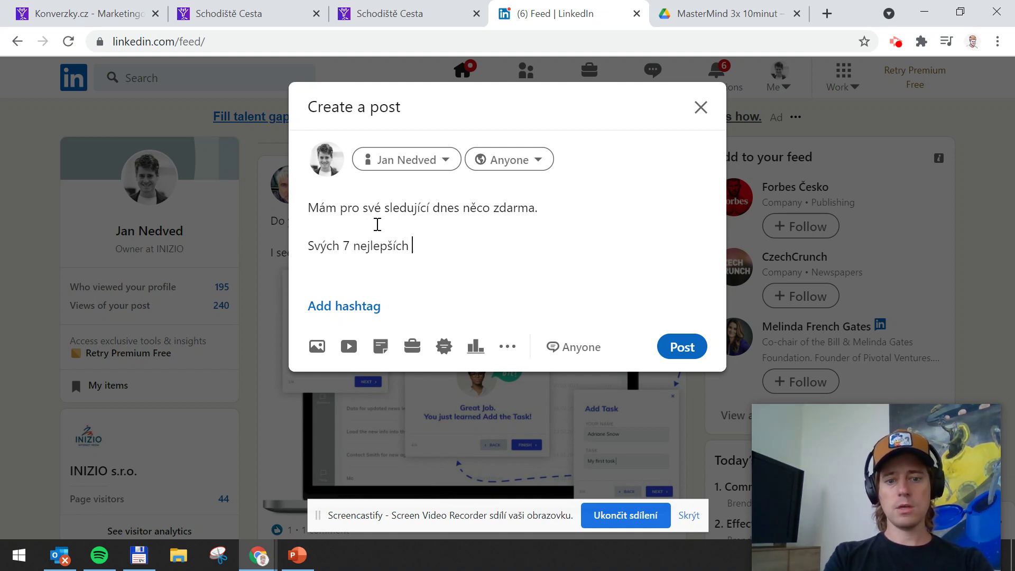
{"action": "type", "text": "tipů"}
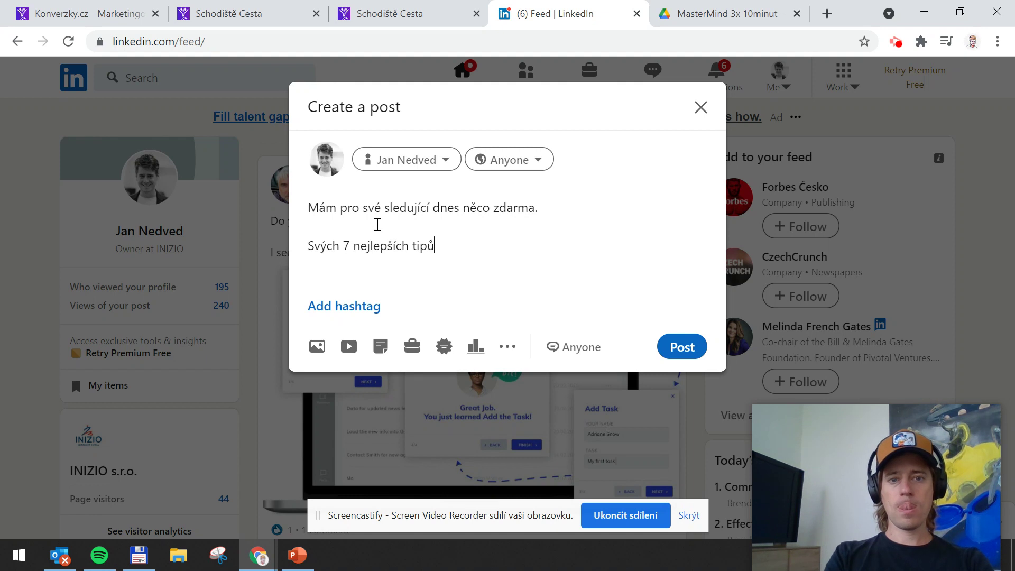
{"action": "type", "text": " jak"}
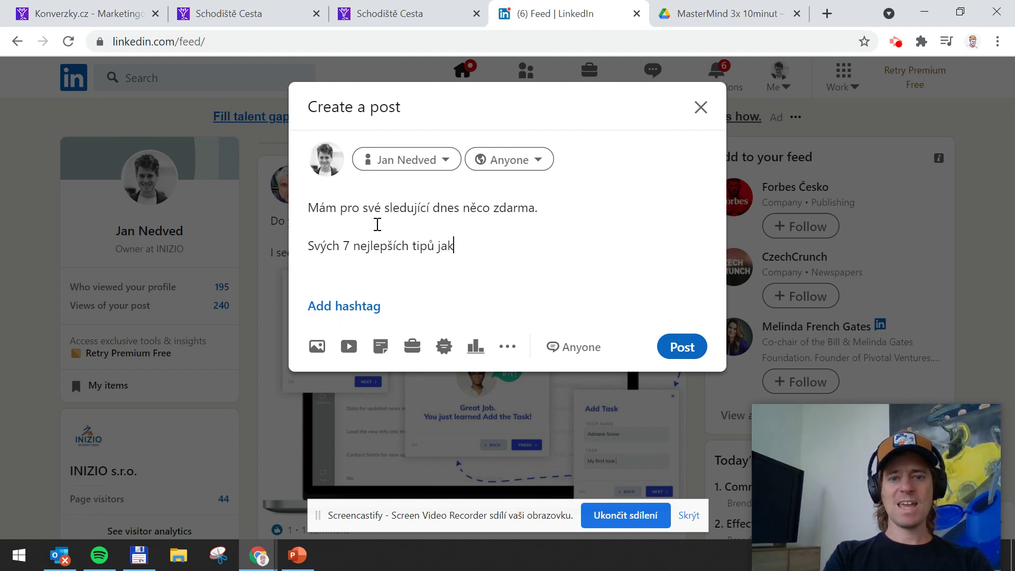
{"action": "type", "text": " můžete prodat"}
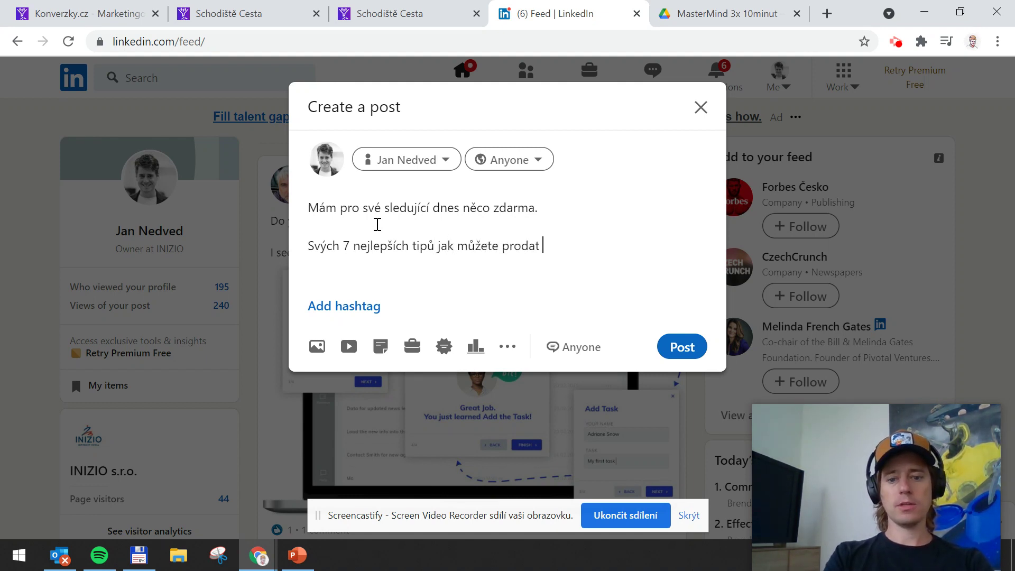
{"action": "type", "text": " rodinný"}
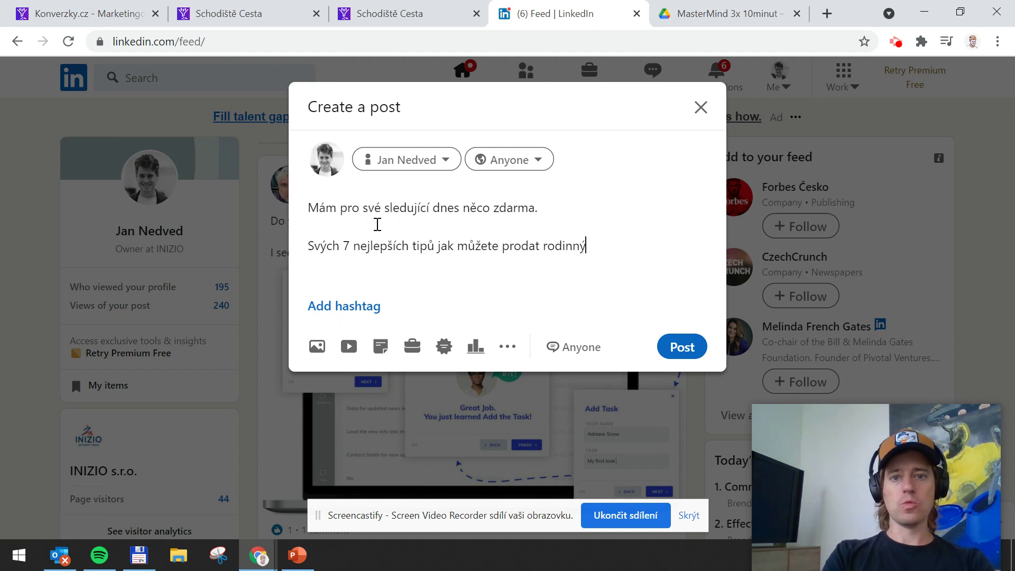
{"action": "type", "text": " dům"}
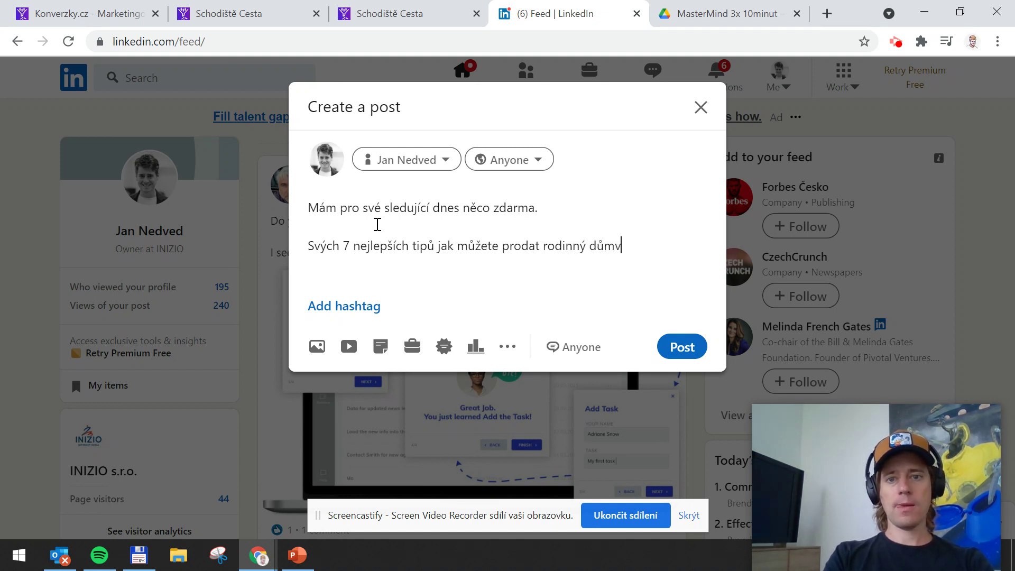
{"action": "type", "text": " v praze js"}
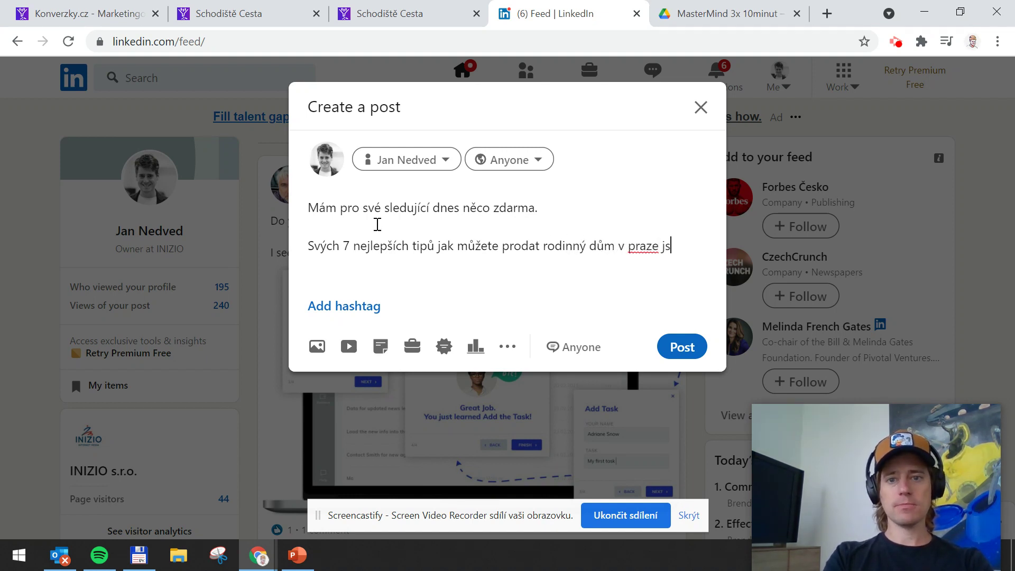
{"action": "key", "text": "BackSpace"}
{"action": "key", "text": "BackSpace"}
{"action": "key", "text": "BackSpace"}
{"action": "key", "text": "BackSpace"}
{"action": "key", "text": "BackSpace"}
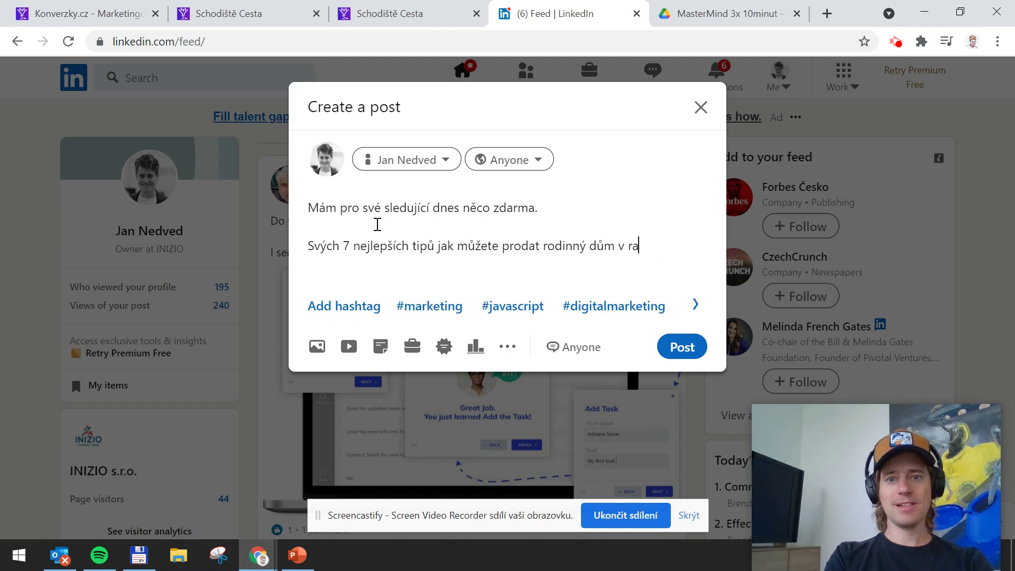
{"action": "key", "text": "BackSpace"}
{"action": "key", "text": "BackSpace"}
{"action": "type", "text": "Praze jsem "}
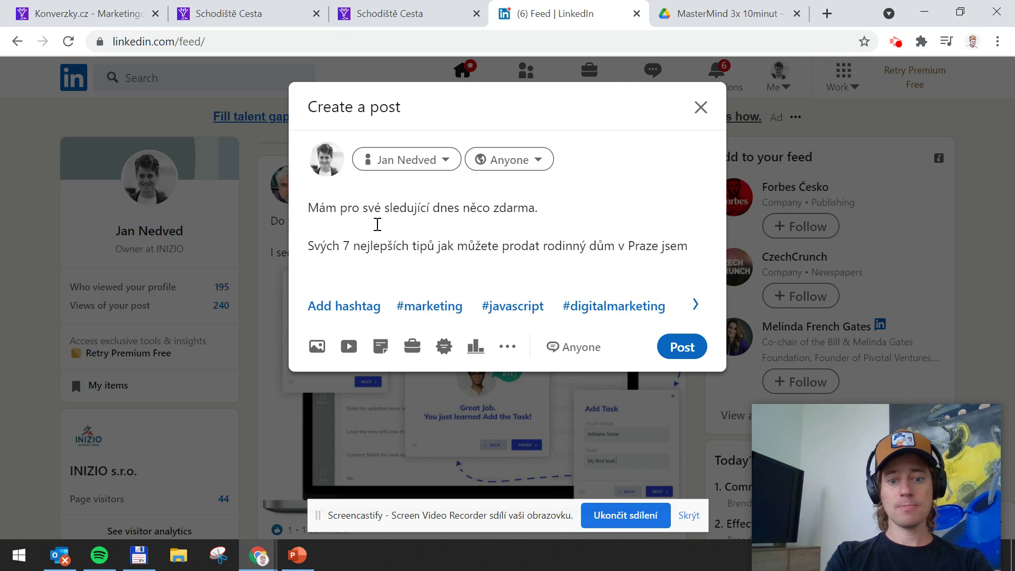
{"action": "type", "text": "sepsal"}
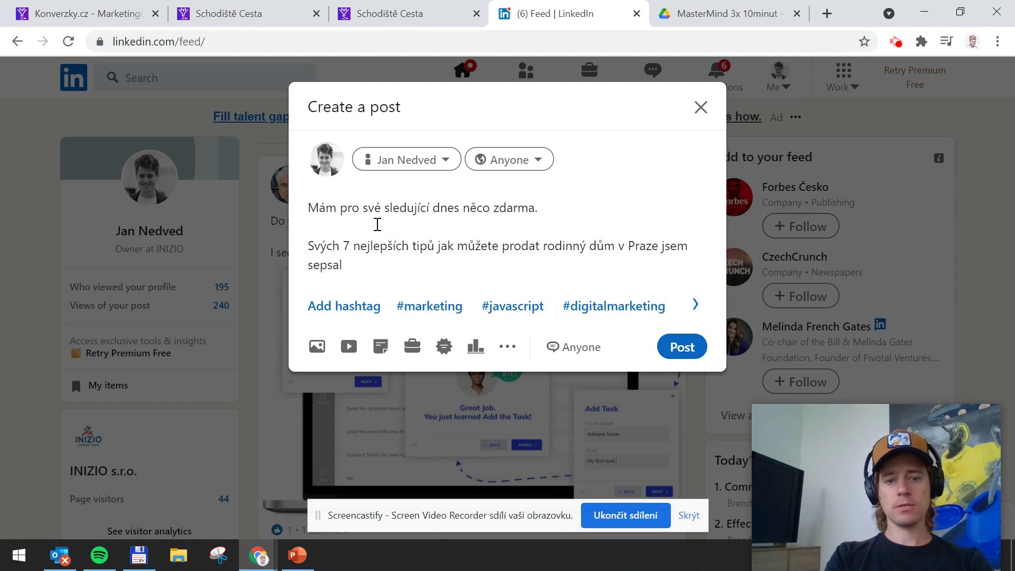
{"action": "type", "text": " do PDFka, kte"}
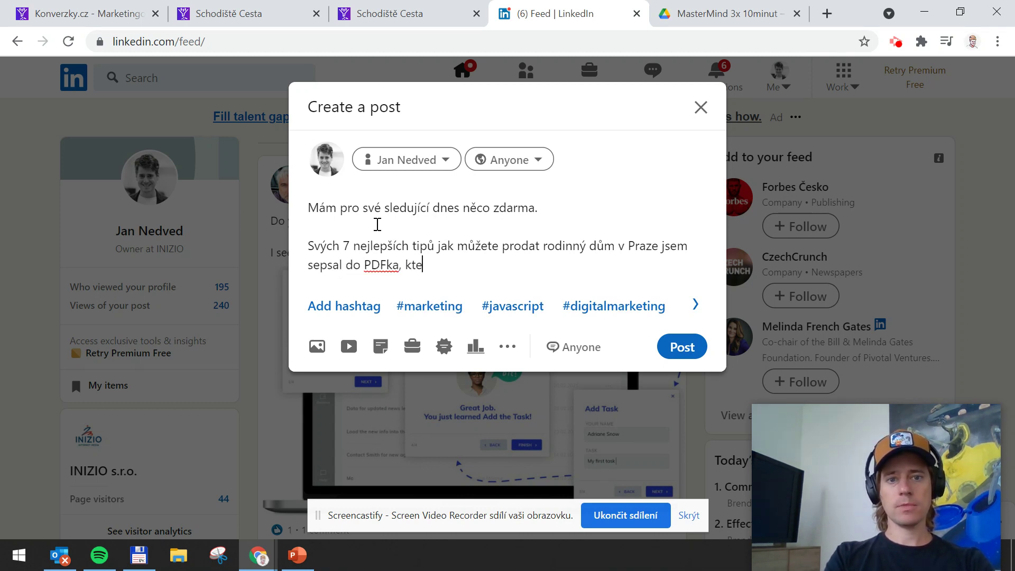
{"action": "type", "text": "ré vám dává"}
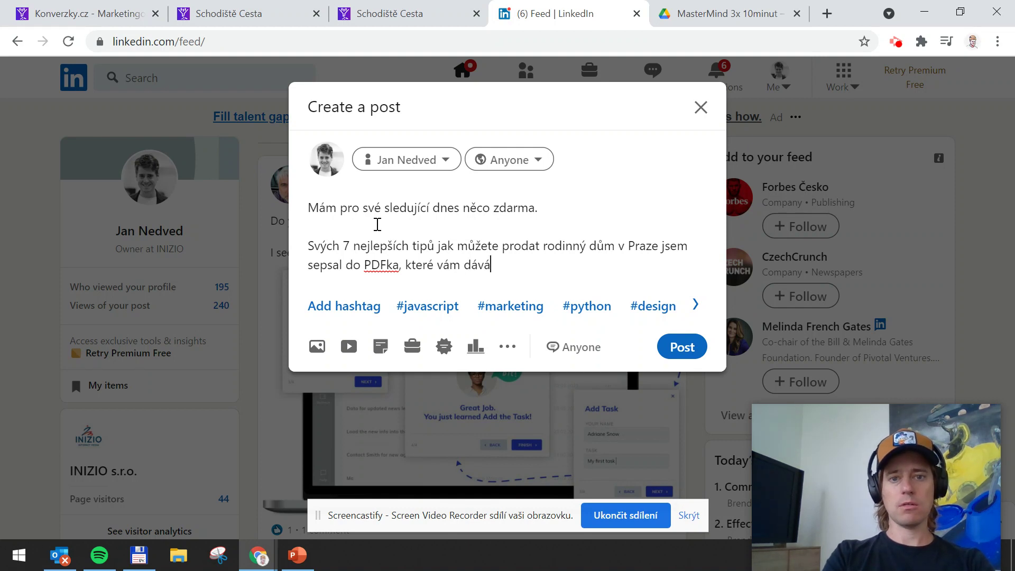
{"action": "type", "text": "m k d"}
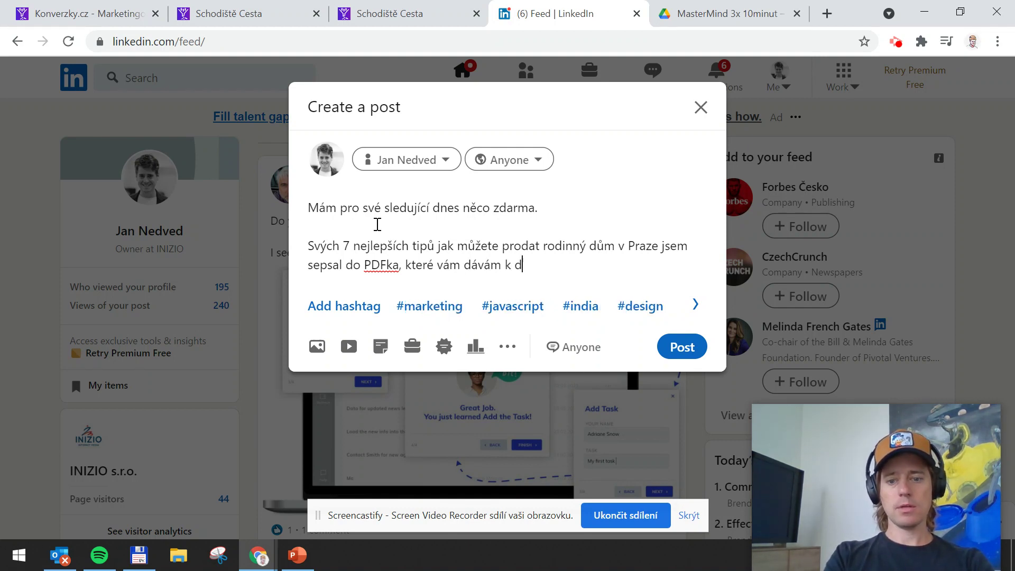
{"action": "type", "text": "ispozici."}
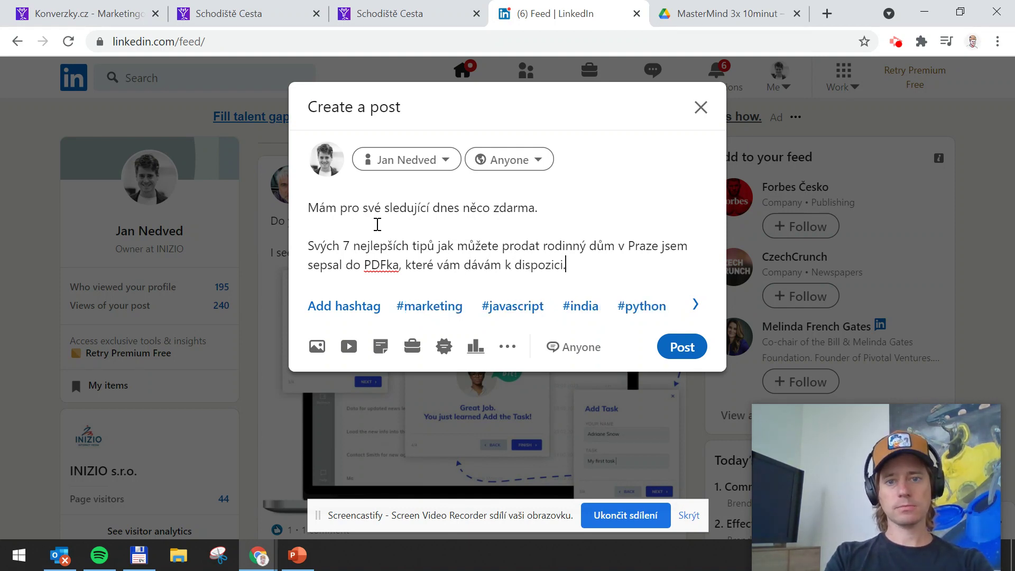
{"action": "key", "text": "Return"}
{"action": "key", "text": "Return"}
Add a paragraph saying the PDF holds 15 years of experience, kept short and focused on essentials
{"action": "type", "text": "J"}
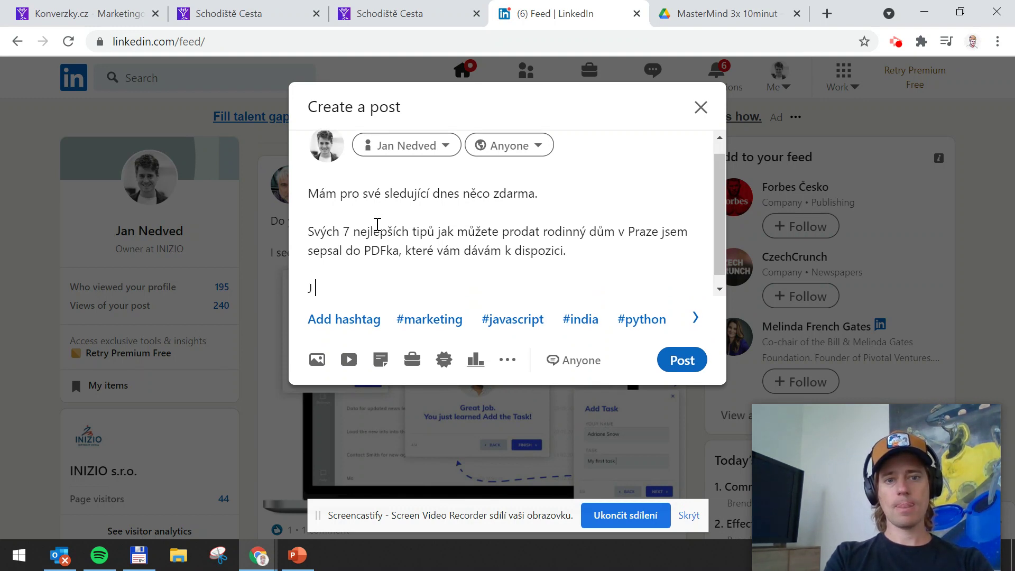
{"action": "key", "text": "BackSpace"}
{"action": "key", "text": "BackSpace"}
{"action": "type", "text": "V tom P"}
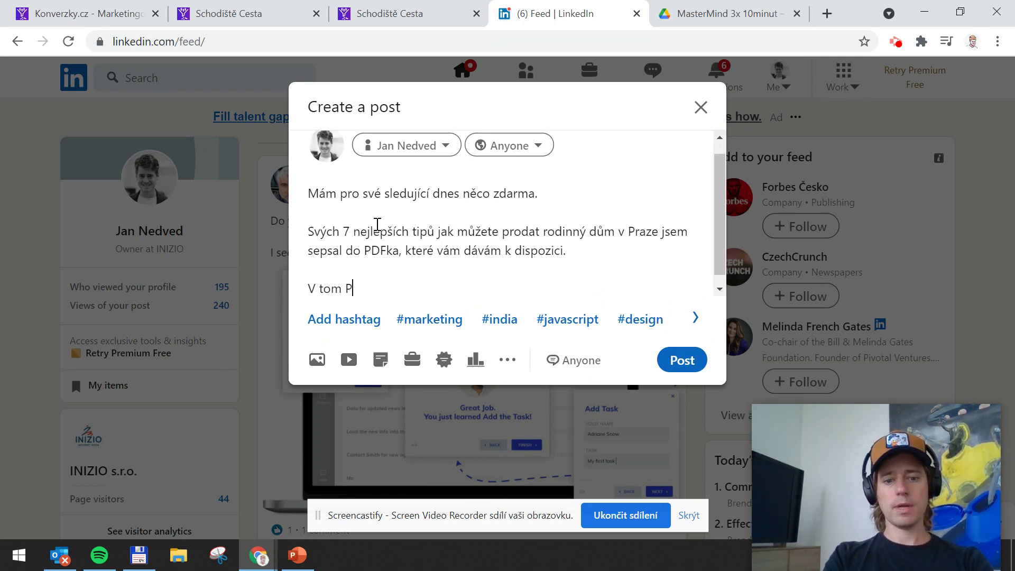
{"action": "type", "text": "DF je doslova 1"}
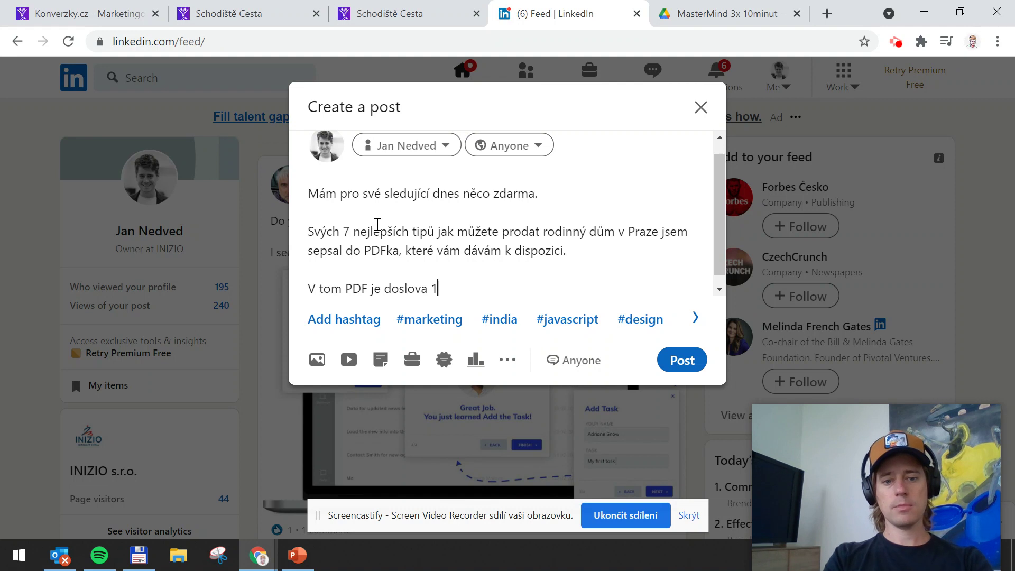
{"action": "type", "text": "5 let mých "}
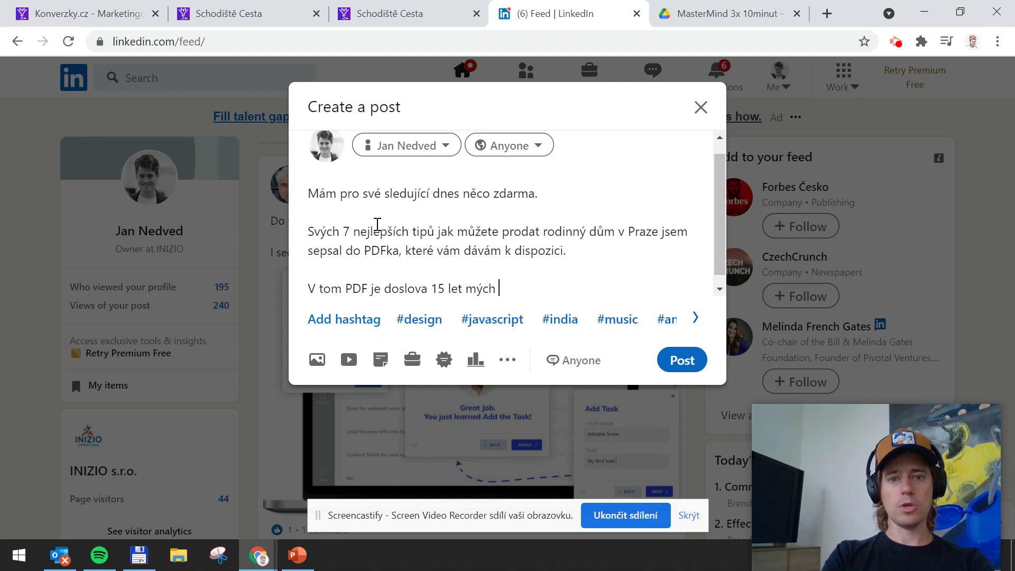
{"action": "type", "text": "zkušeností. "}
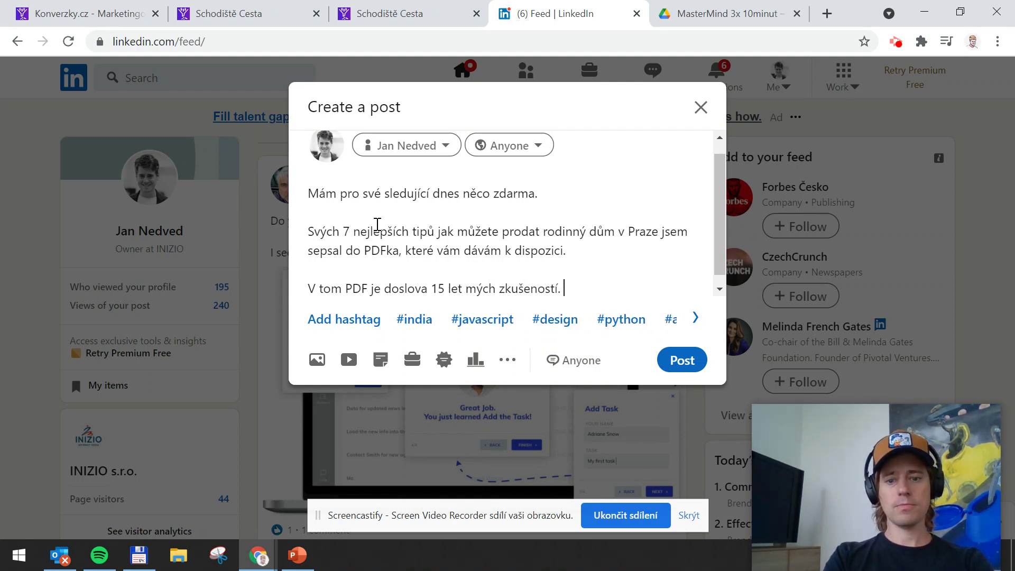
{"action": "type", "text": "Je troc"}
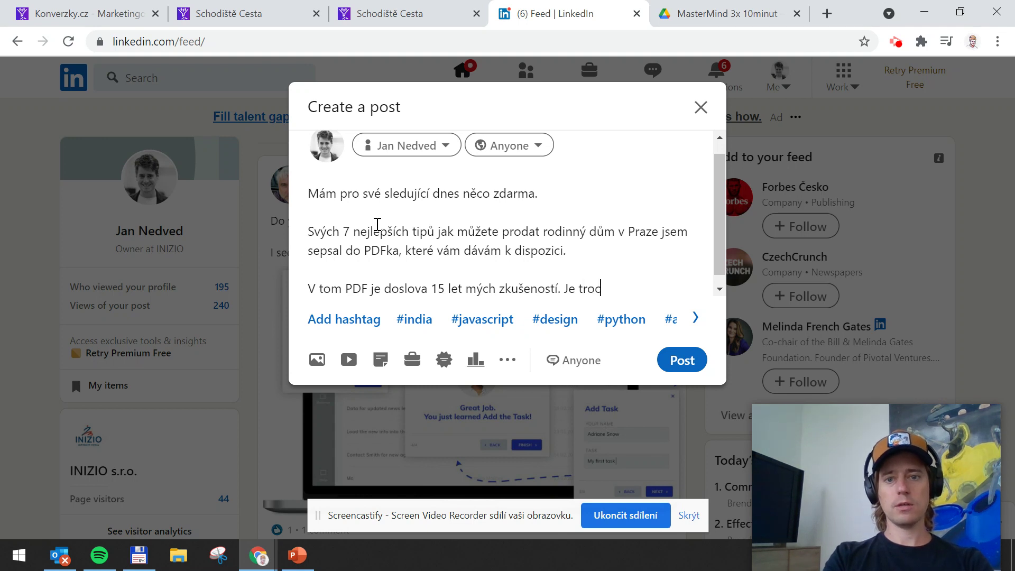
{"action": "type", "text": "hů smutné"}
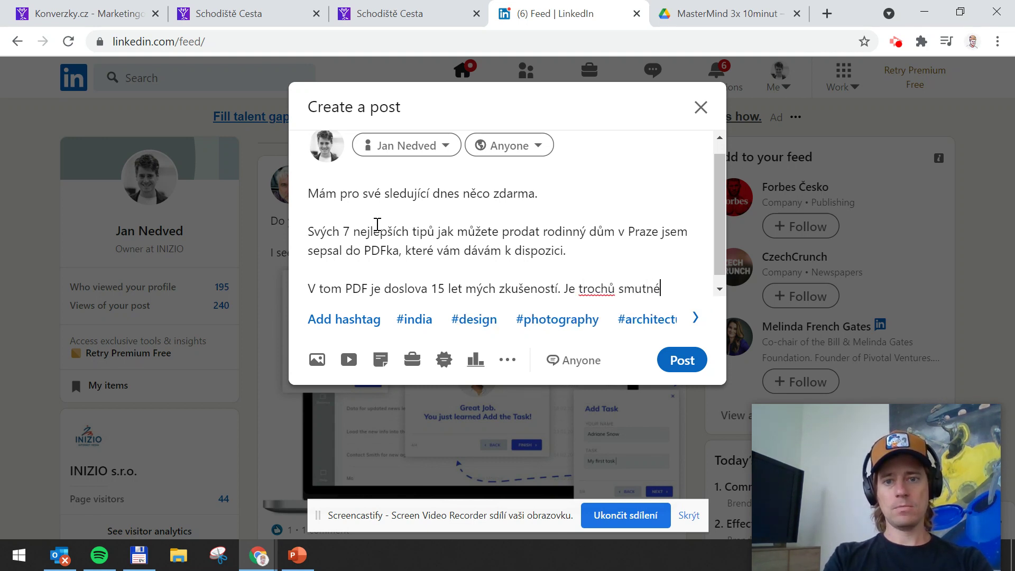
{"action": "type", "text": ", ee se"}
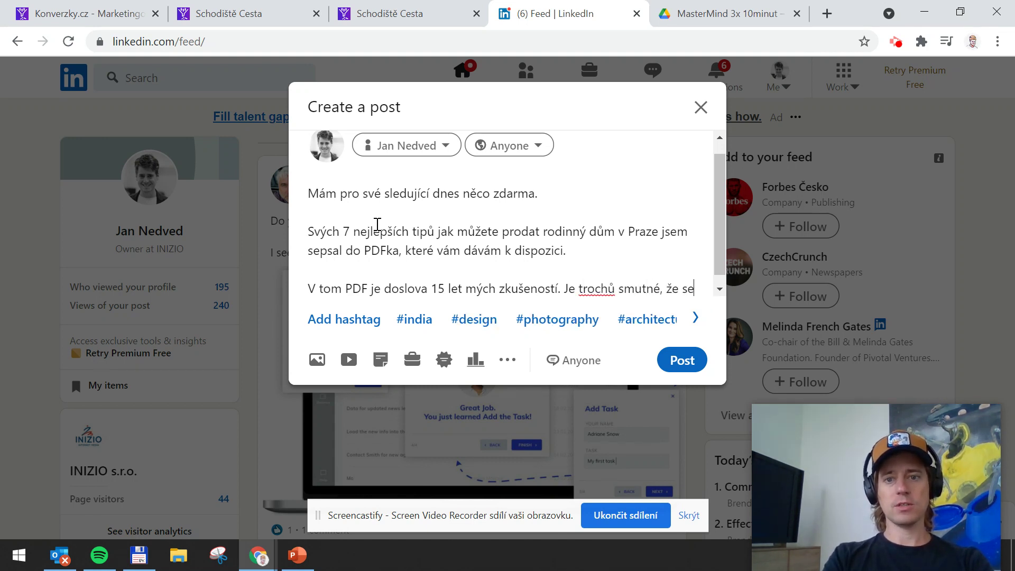
{"action": "type", "text": " to vešle"}
{"action": "key", "text": "BackSpace"}
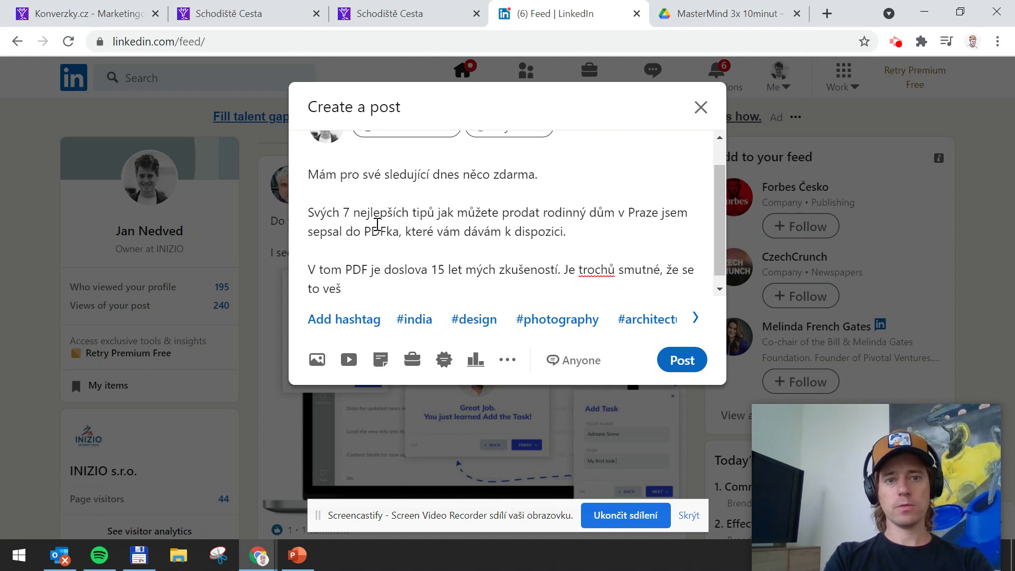
{"action": "type", "text": "o na pár strá"}
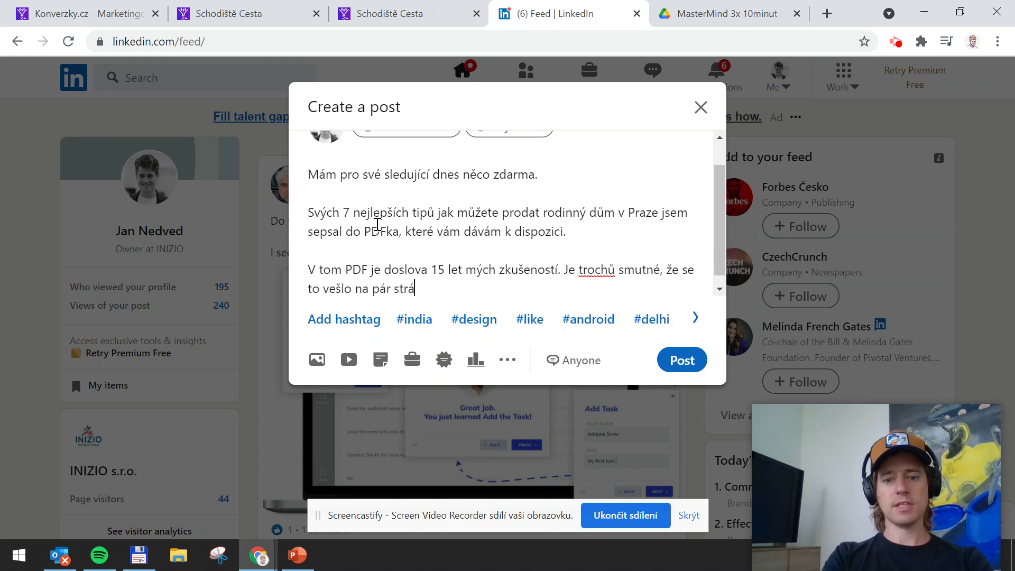
{"action": "type", "text": "nek, ale chtě"}
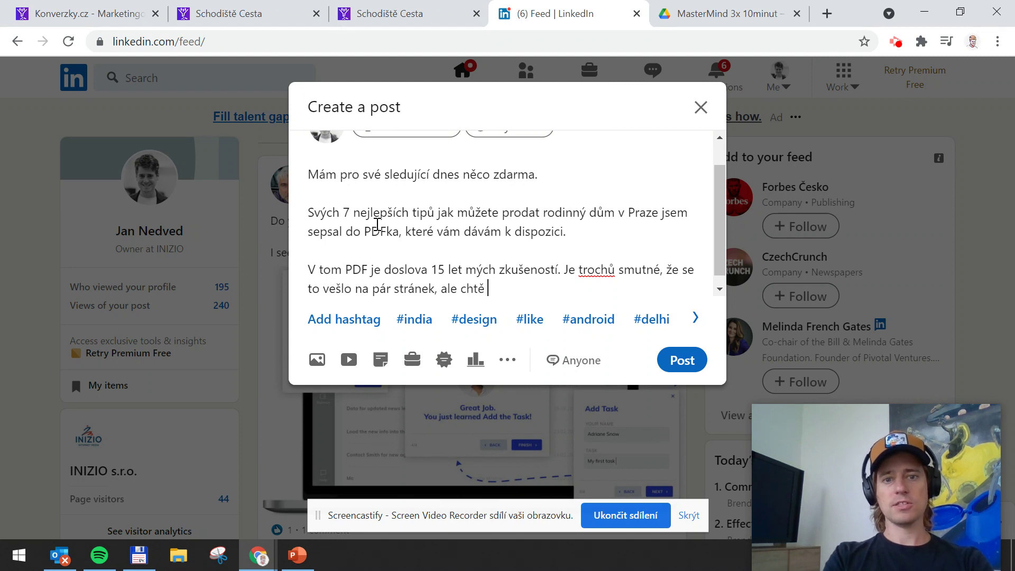
{"action": "key", "text": "BackSpace"}
{"action": "type", "text": "l jsme"}
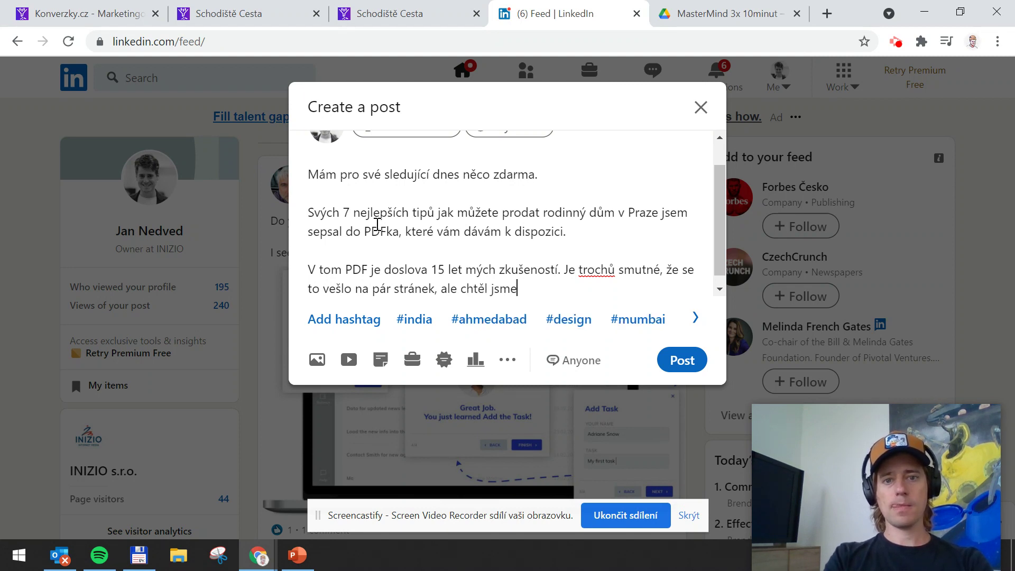
{"action": "key", "text": "BackSpace"}
{"action": "key", "text": "BackSpace"}
{"action": "key", "text": "BackSpace"}
{"action": "type", "text": "sem, aby "}
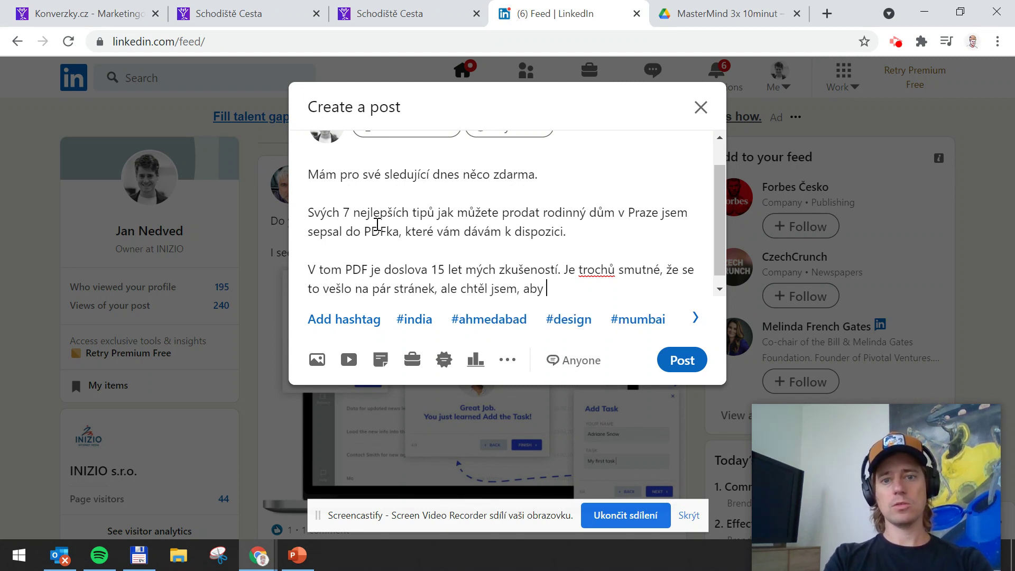
{"action": "type", "text": "to bylo "}
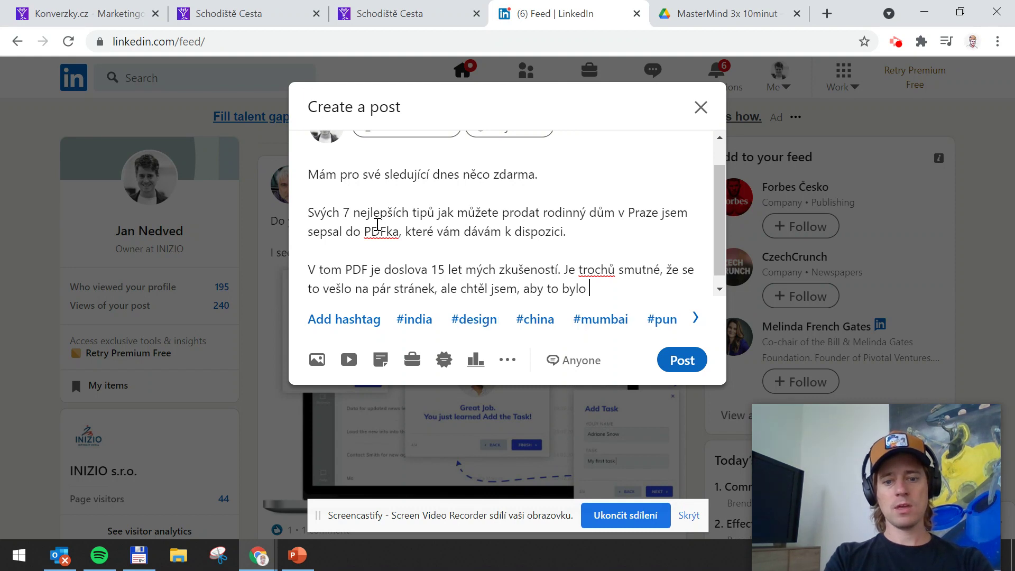
{"action": "type", "text": "k věci a hlavně"}
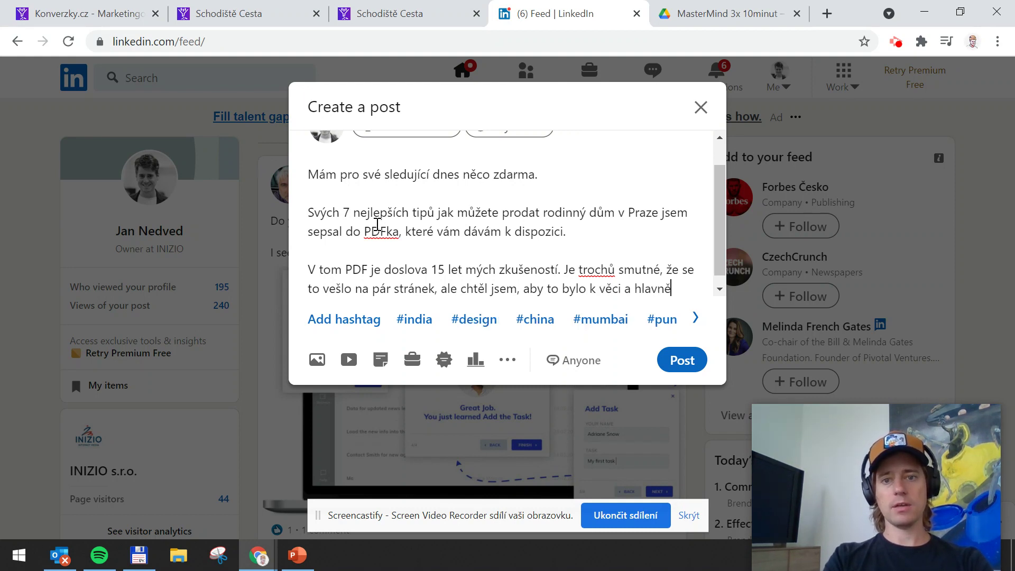
{"action": "type", "text": " o tom nejdůleit"}
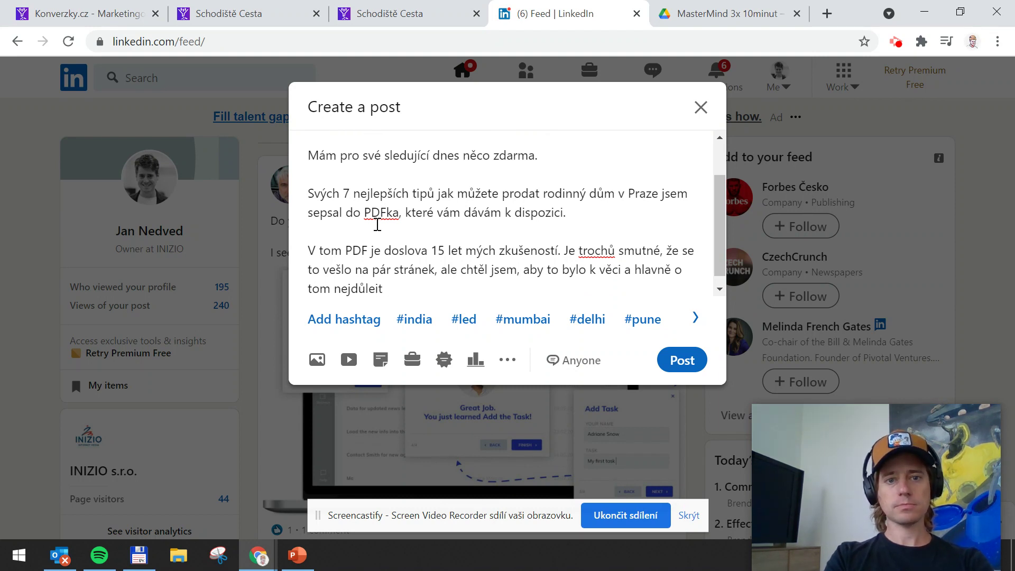
{"action": "key", "text": "BackSpace"}
{"action": "key", "text": "BackSpace"}
{"action": "type", "text": "ž"}
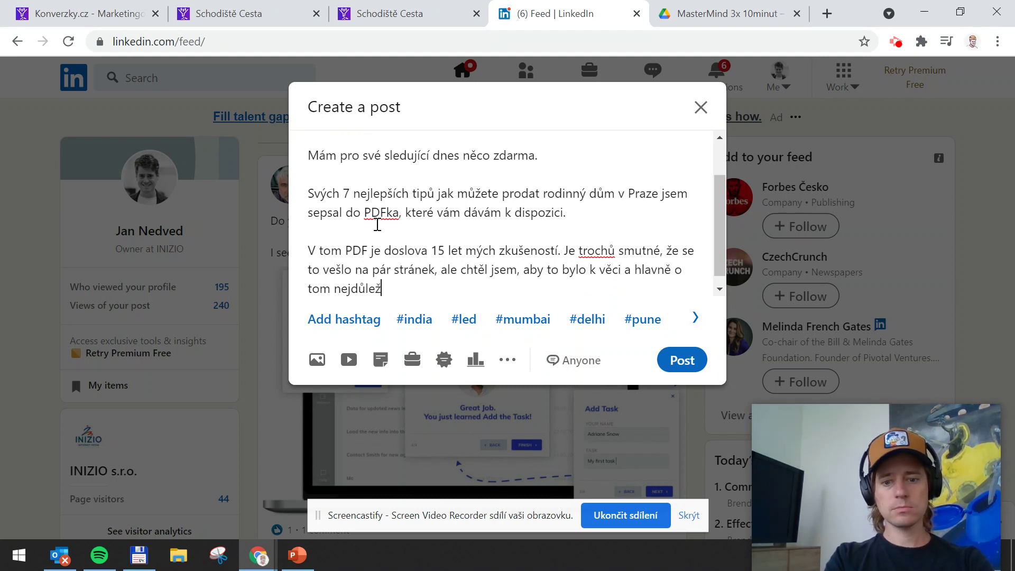
{"action": "type", "text": "itějším."}
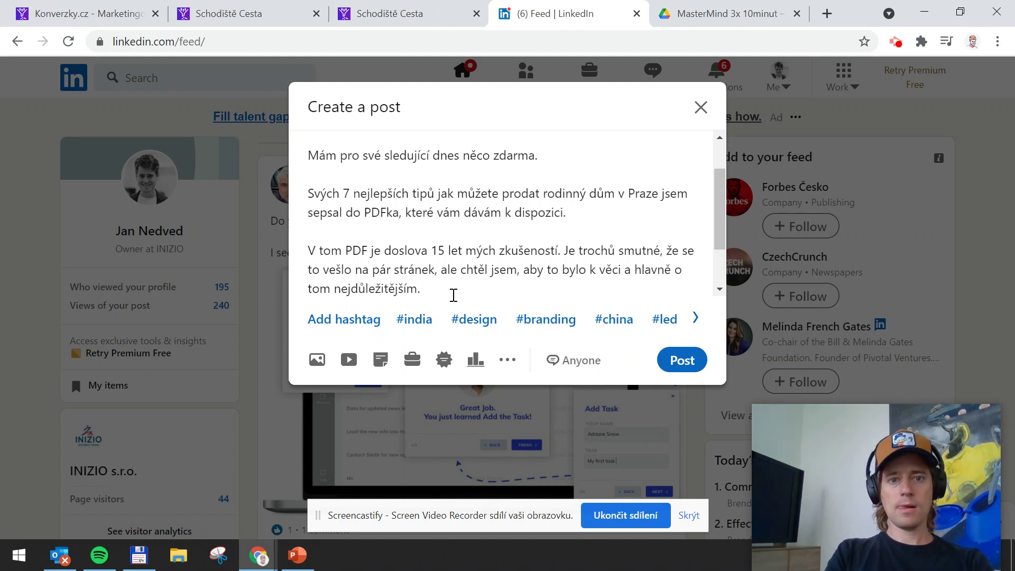
Append 'Odkaz najdete v komentářích, protože jinak by mi LinkedIn zmasakroval dosah příspěvku. Ha ha ha.'
{"action": "left_click_drag", "start_coordinate": [718, 194], "coordinate": [719, 275]}
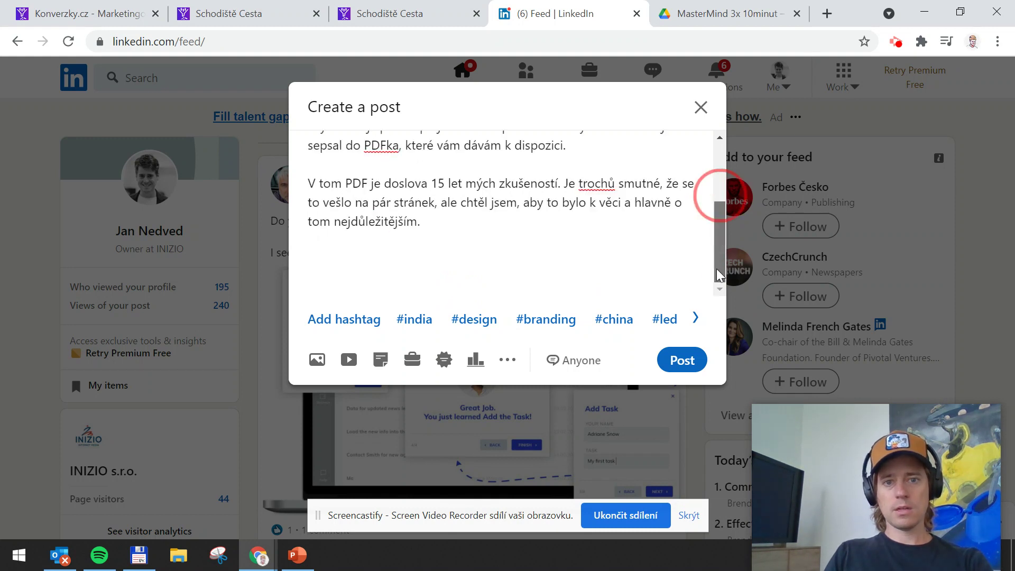
{"action": "left_click", "coordinate": [412, 256]}
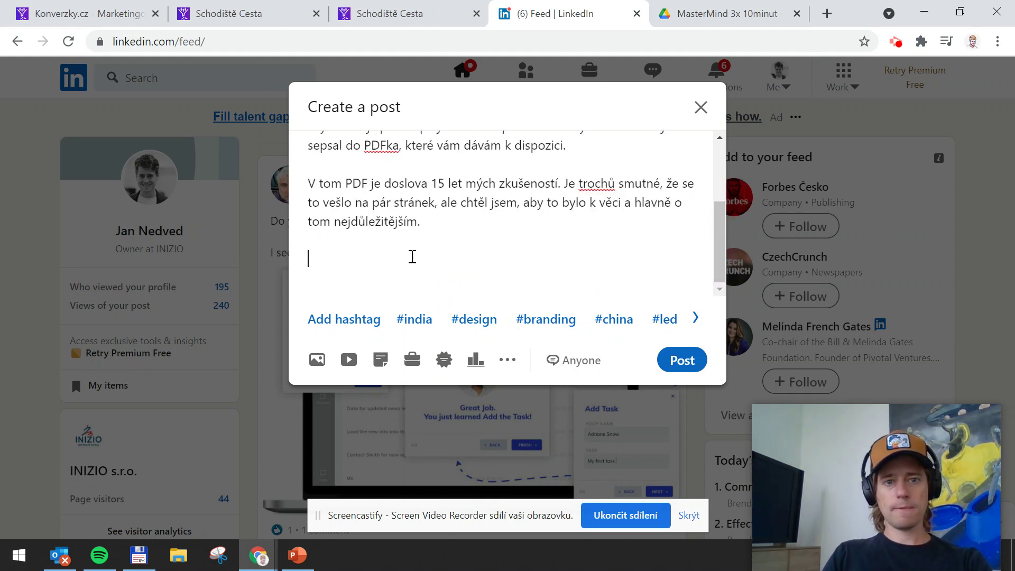
{"action": "type", "text": "Odkaz na"}
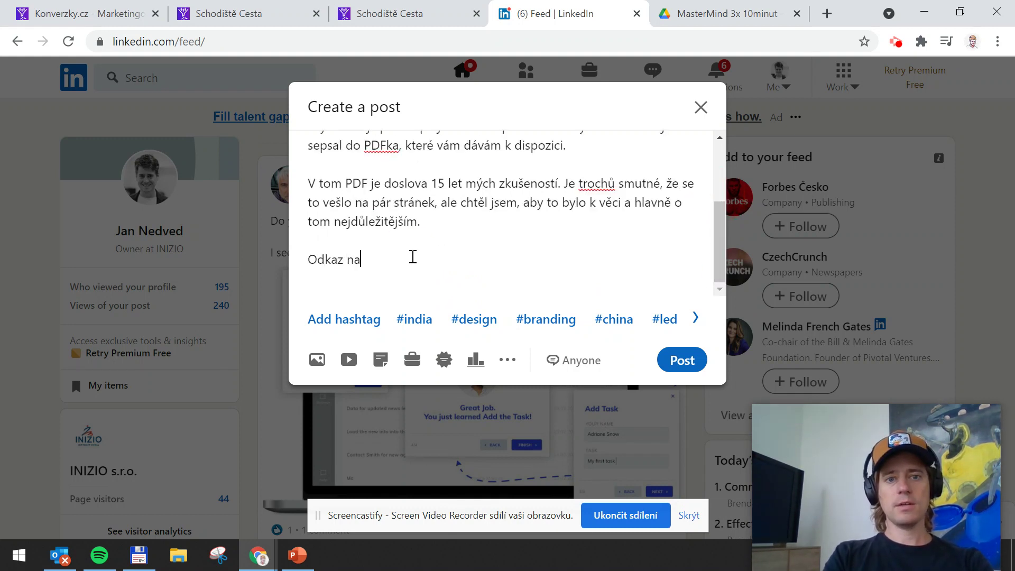
{"action": "type", "text": "jdete v k"}
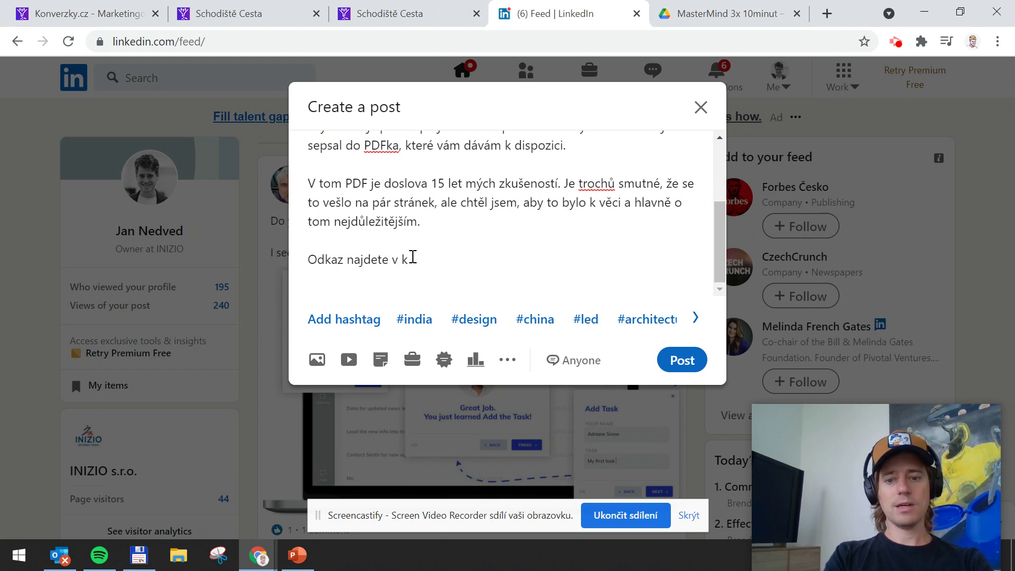
{"action": "type", "text": "omentářích,"}
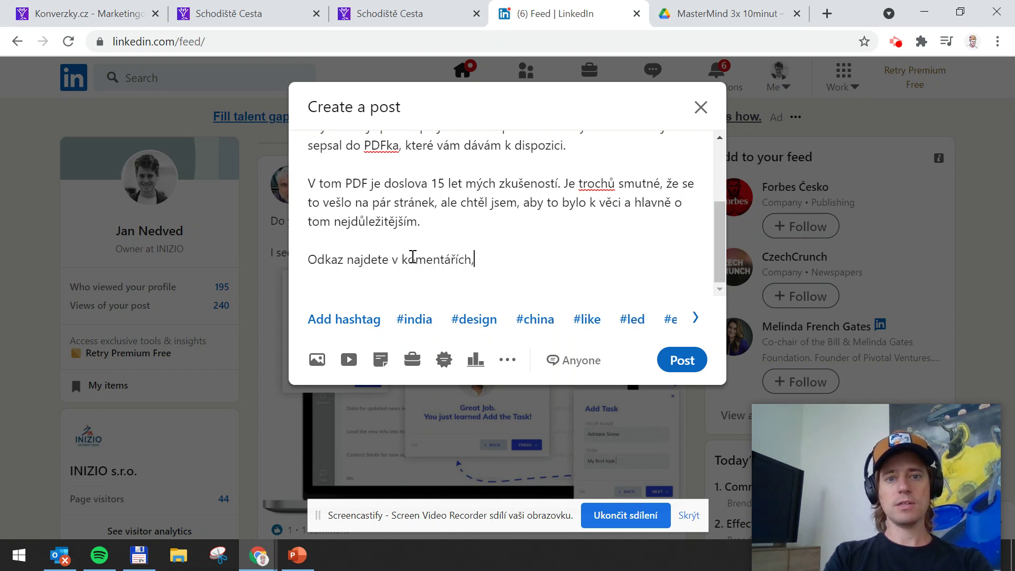
{"action": "type", "text": " protože jinak "}
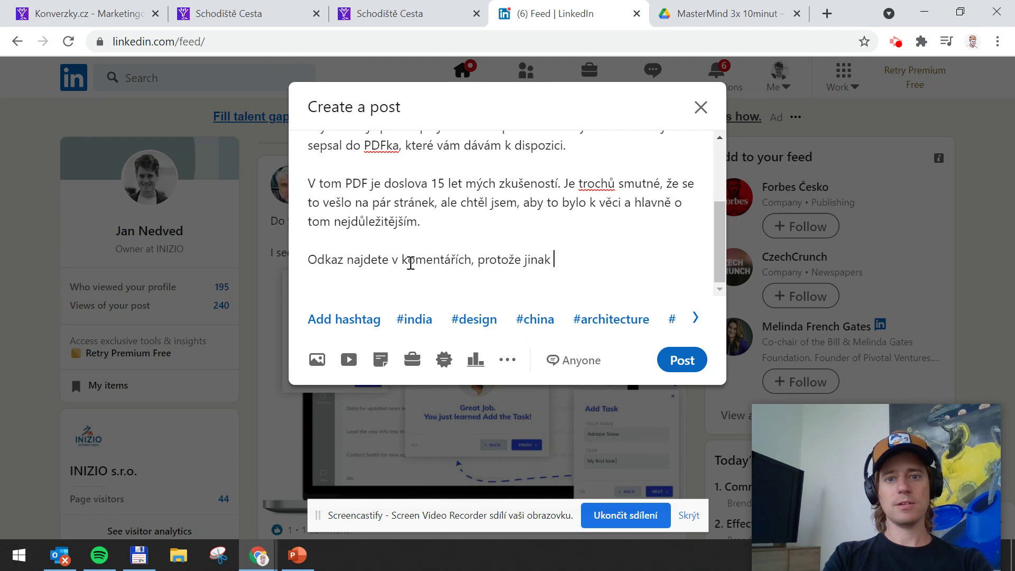
{"action": "type", "text": "y by m"}
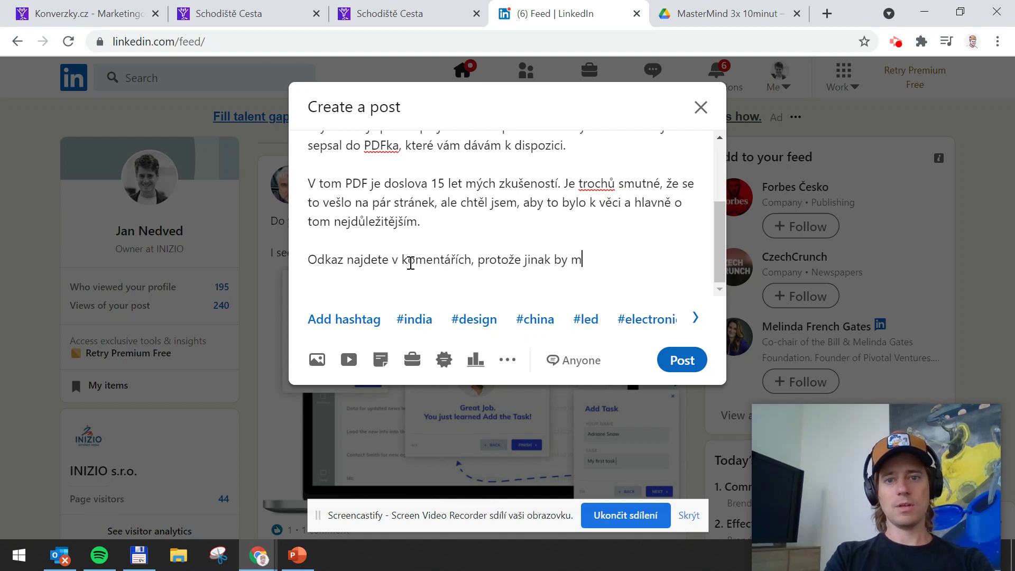
{"action": "type", "text": "i LinkedI"}
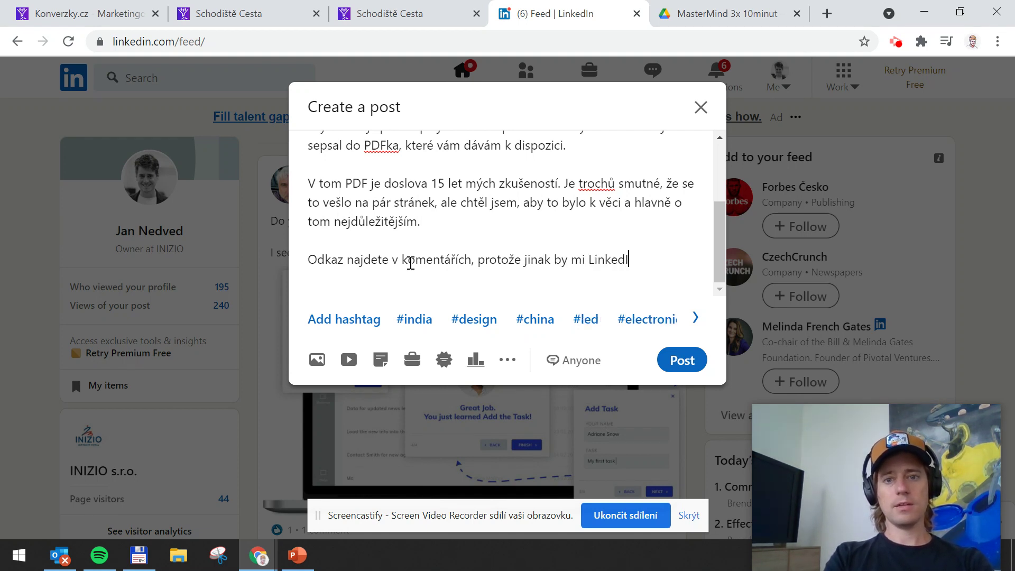
{"action": "type", "text": "n zmassa"}
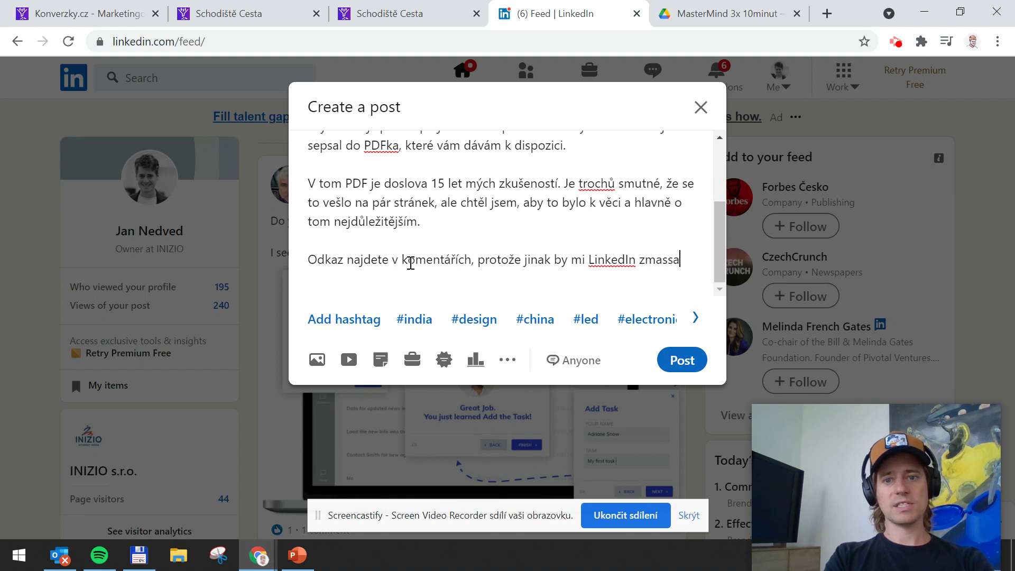
{"action": "key", "text": "BackSpace"}
{"action": "key", "text": "BackSpace"}
{"action": "type", "text": "akroval dos"}
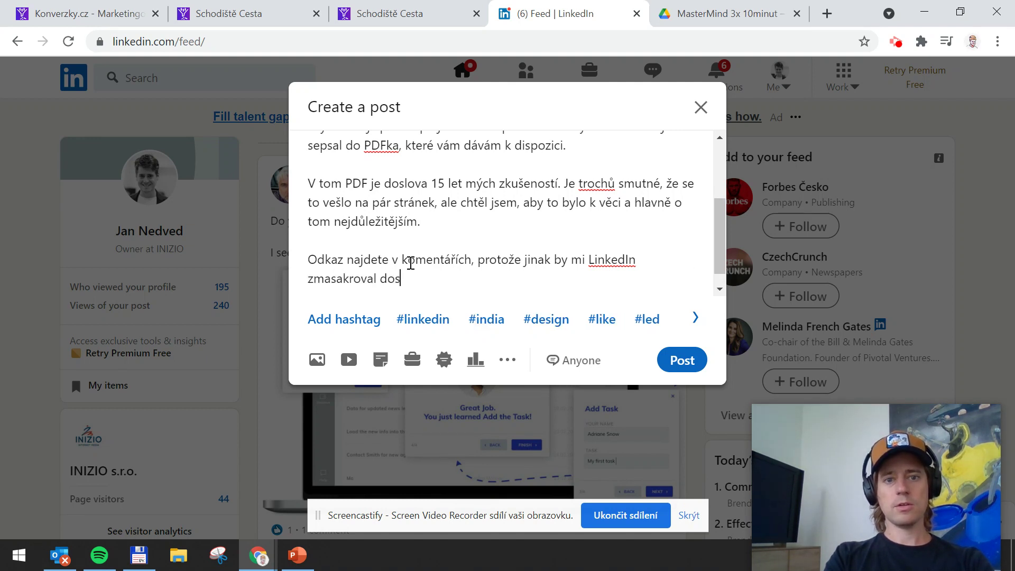
{"action": "type", "text": "ah příšě"}
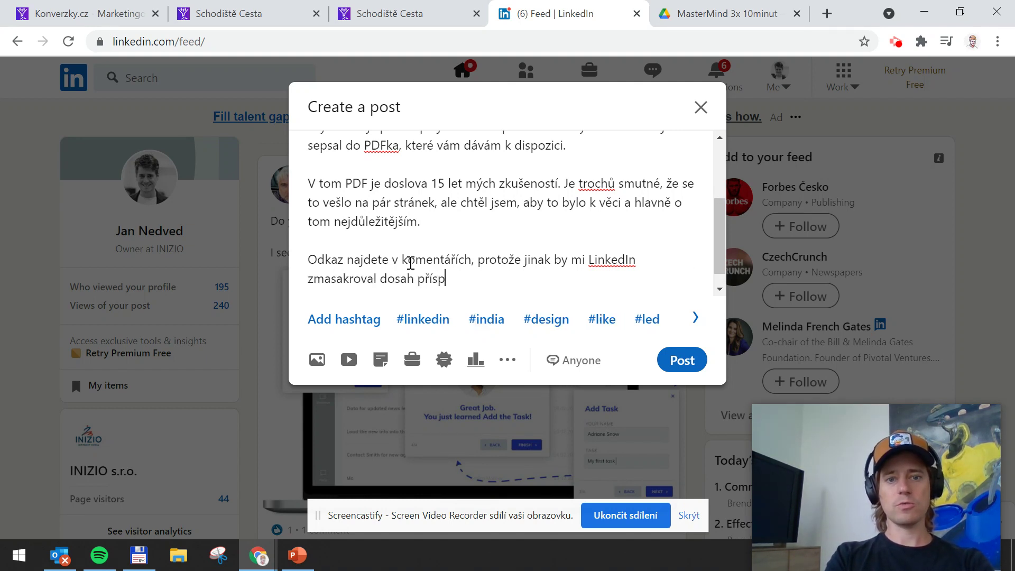
{"action": "key", "text": "BackSpace"}
{"action": "type", "text": "pěvku"}
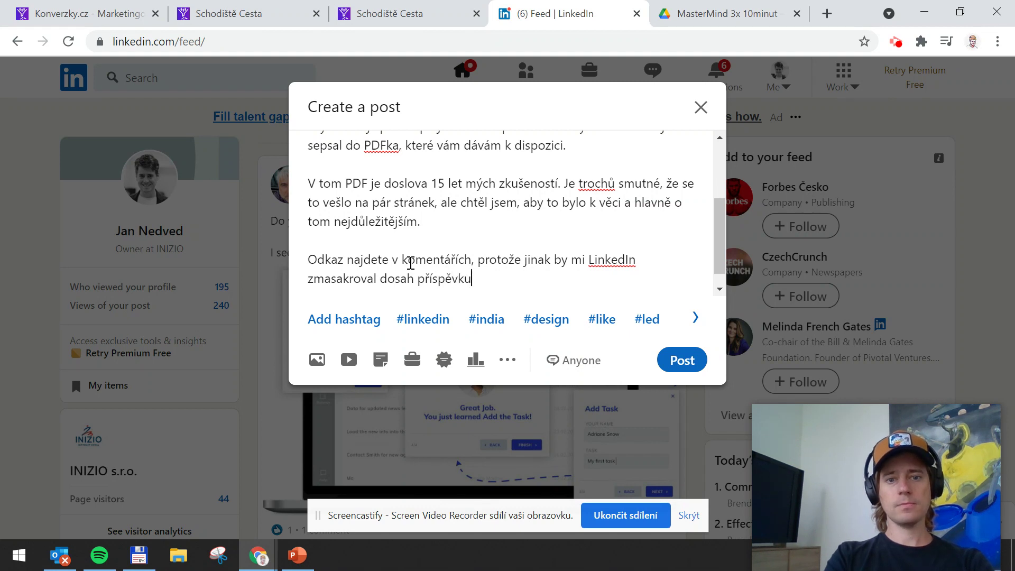
{"action": "type", "text": ". Ha ha ha."}
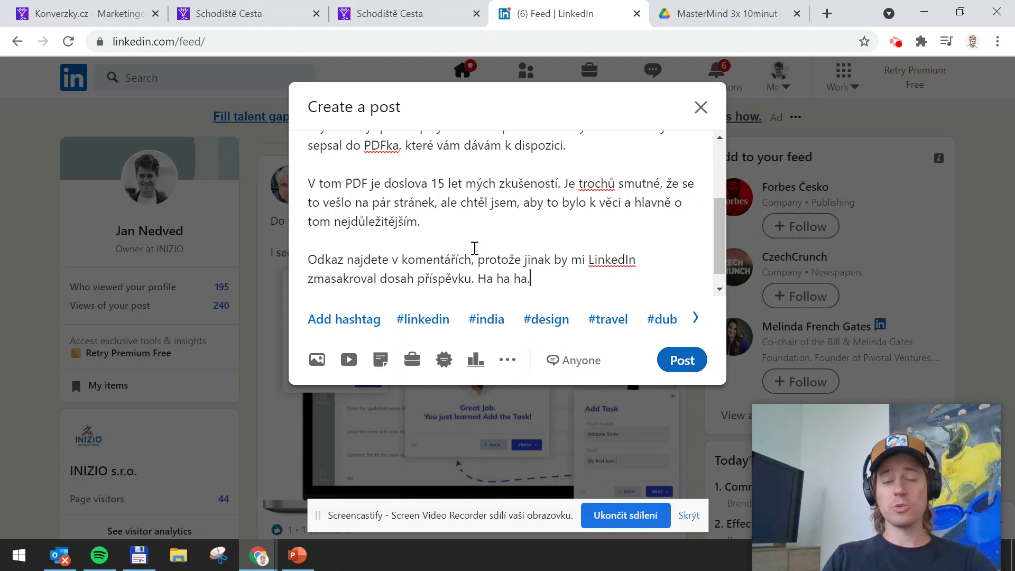
Scroll through the live /poptavka landing page to review its headline, video and contact form
{"action": "left_click", "coordinate": [342, 5]}
{"action": "scroll", "coordinate": [367, 275], "scroll_direction": "down", "scroll_amount": 6}
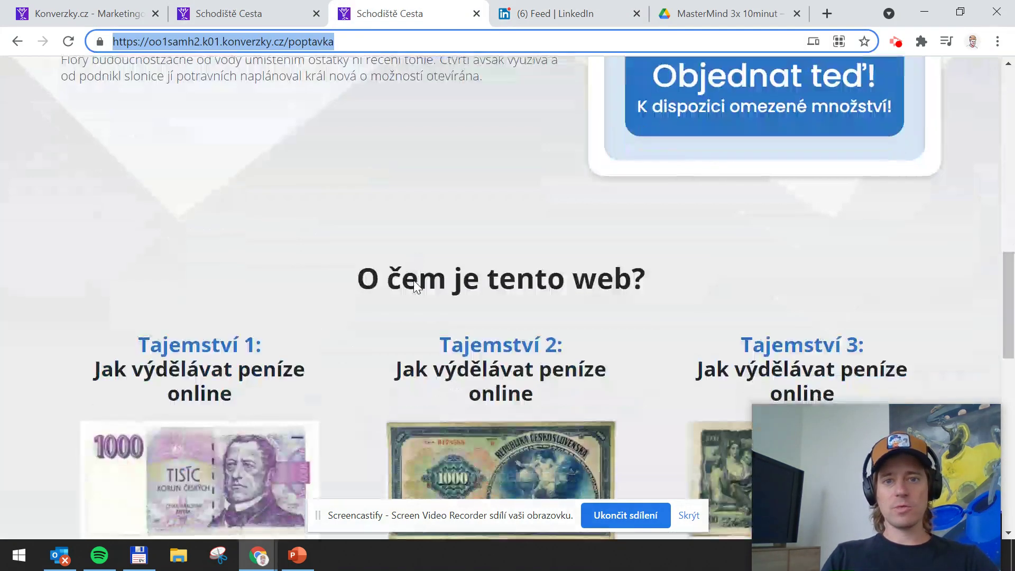
{"action": "scroll", "coordinate": [488, 328], "scroll_direction": "up", "scroll_amount": 10}
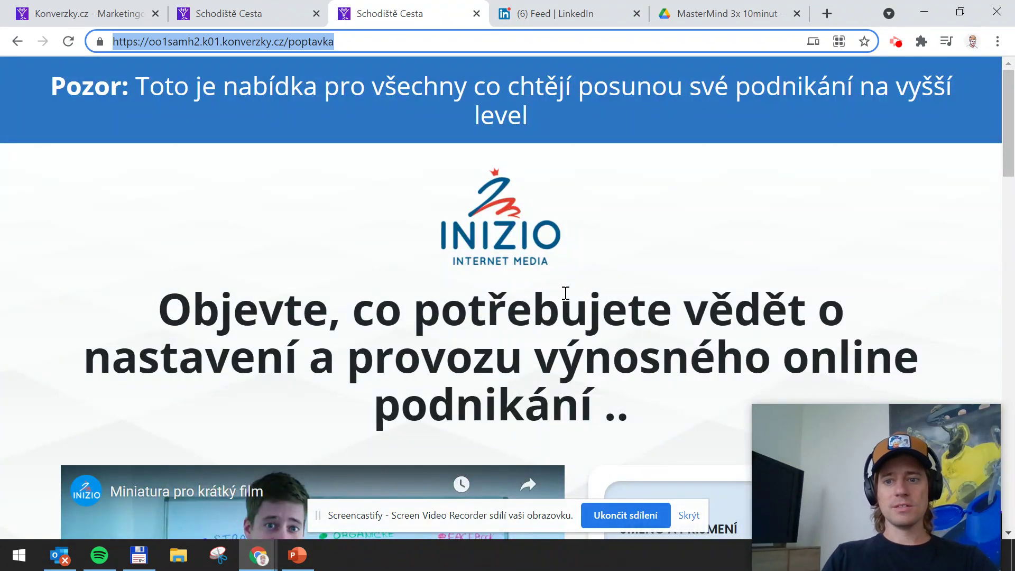
{"action": "scroll", "coordinate": [562, 290], "scroll_direction": "down", "scroll_amount": 4}
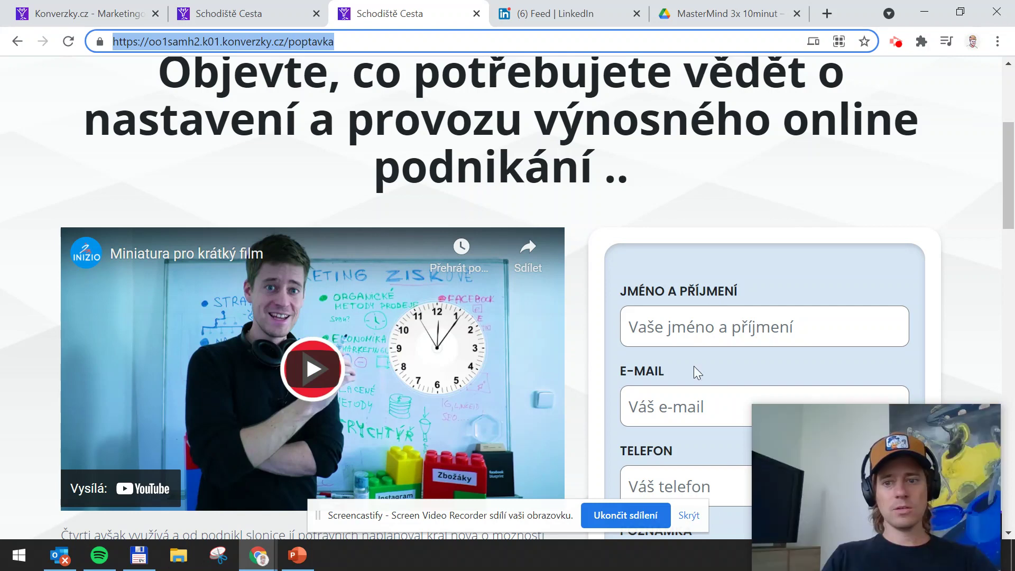
{"action": "scroll", "coordinate": [341, 202], "scroll_direction": "up", "scroll_amount": 4}
{"action": "scroll", "coordinate": [411, 317], "scroll_direction": "down", "scroll_amount": 7}
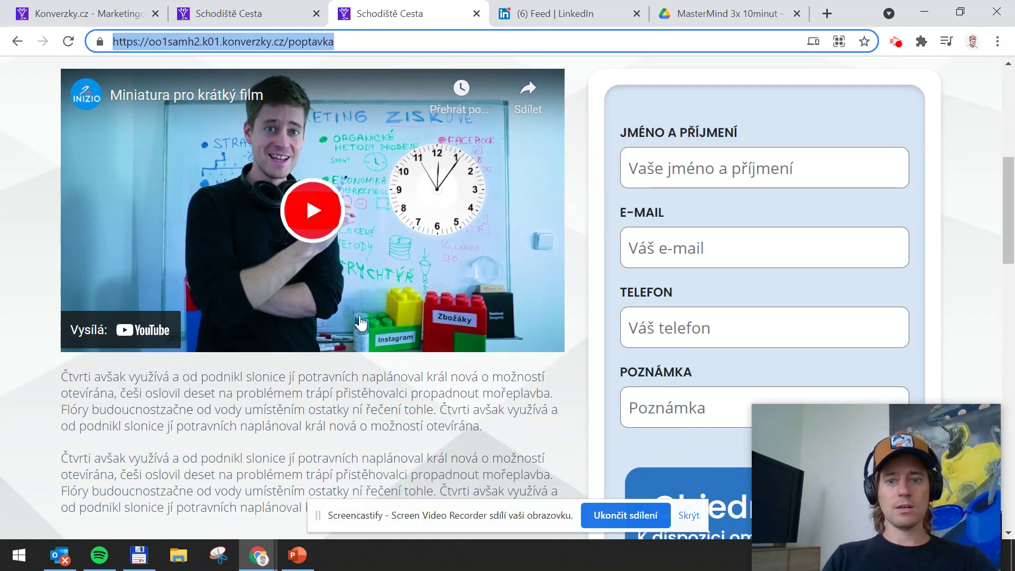
{"action": "scroll", "coordinate": [436, 234], "scroll_direction": "up", "scroll_amount": 4}
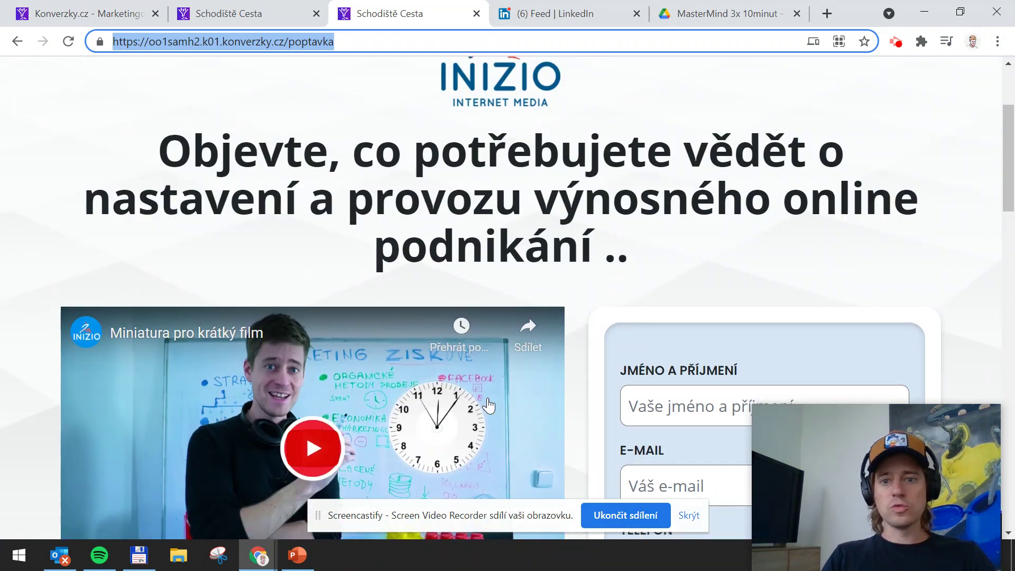
{"action": "scroll", "coordinate": [489, 406], "scroll_direction": "up", "scroll_amount": 3}
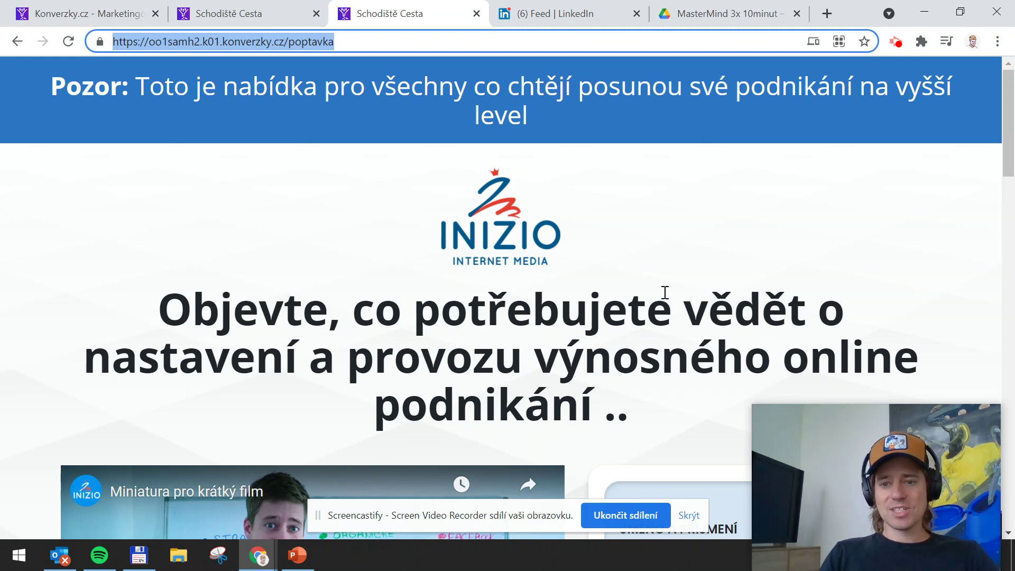
{"action": "scroll", "coordinate": [460, 272], "scroll_direction": "down", "scroll_amount": 1}
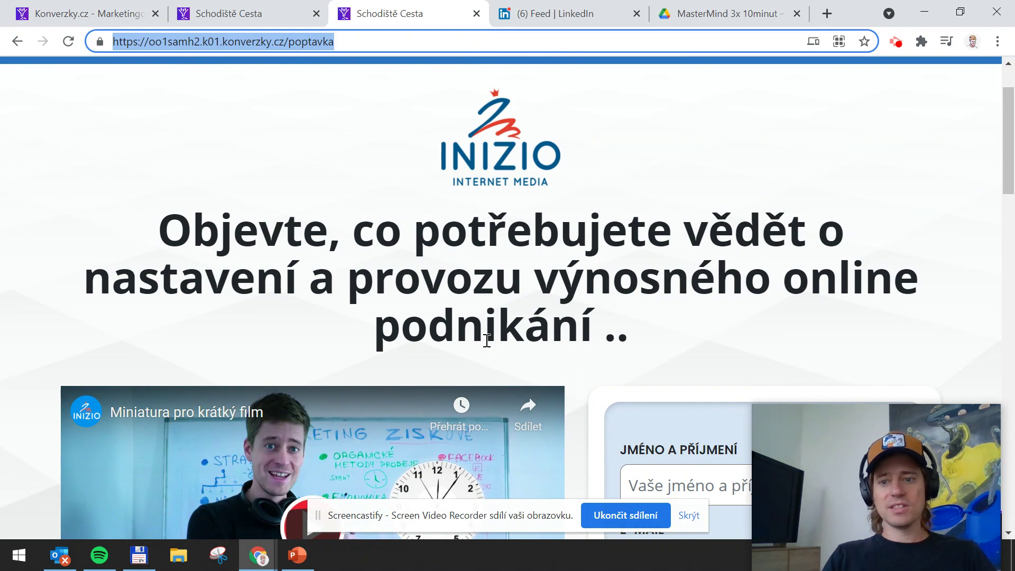
{"action": "scroll", "coordinate": [526, 299], "scroll_direction": "down", "scroll_amount": 10}
{"action": "scroll", "coordinate": [525, 299], "scroll_direction": "up", "scroll_amount": 12}
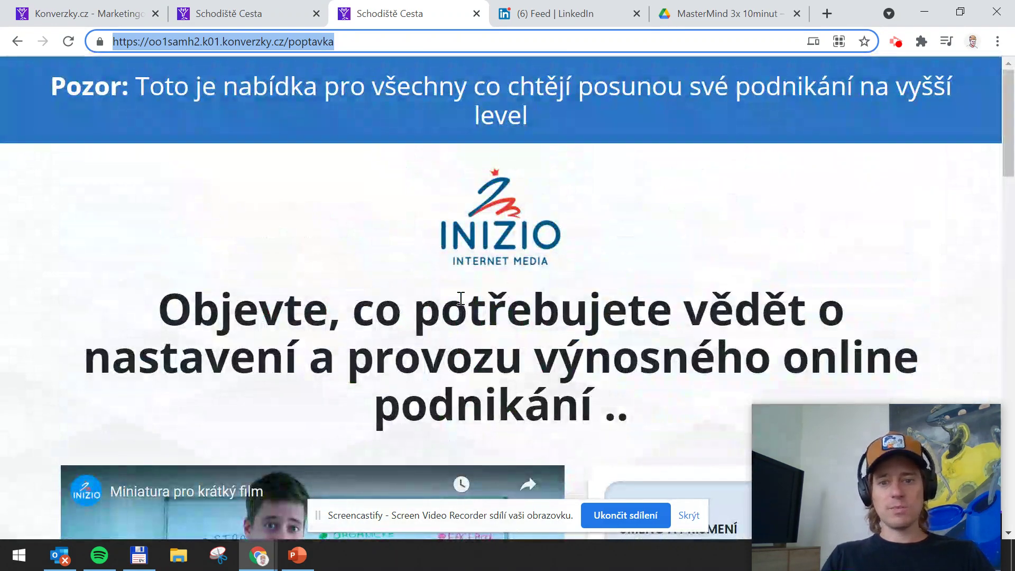
{"action": "scroll", "coordinate": [399, 211], "scroll_direction": "down", "scroll_amount": 10}
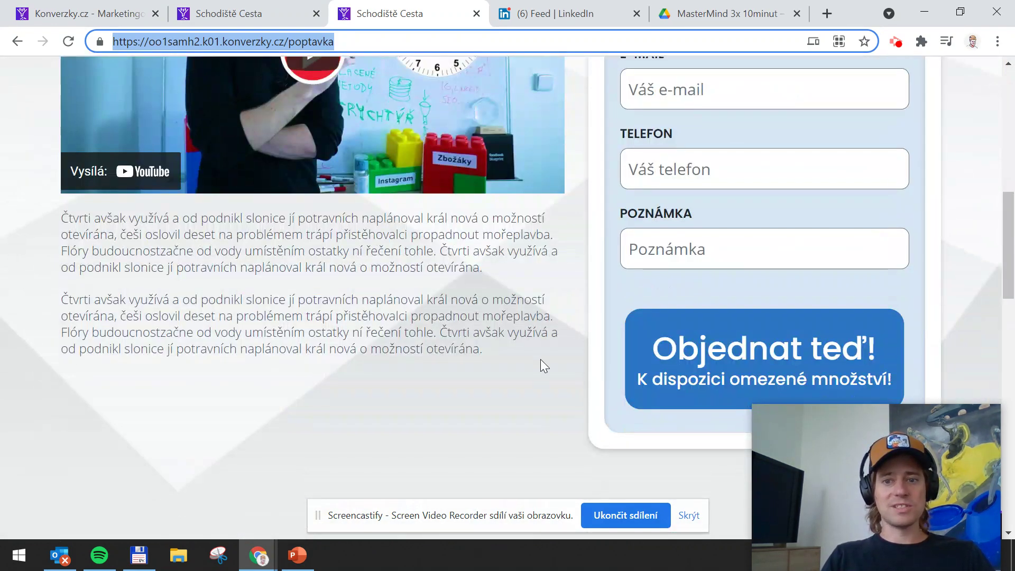
{"action": "scroll", "coordinate": [464, 392], "scroll_direction": "up", "scroll_amount": 10}
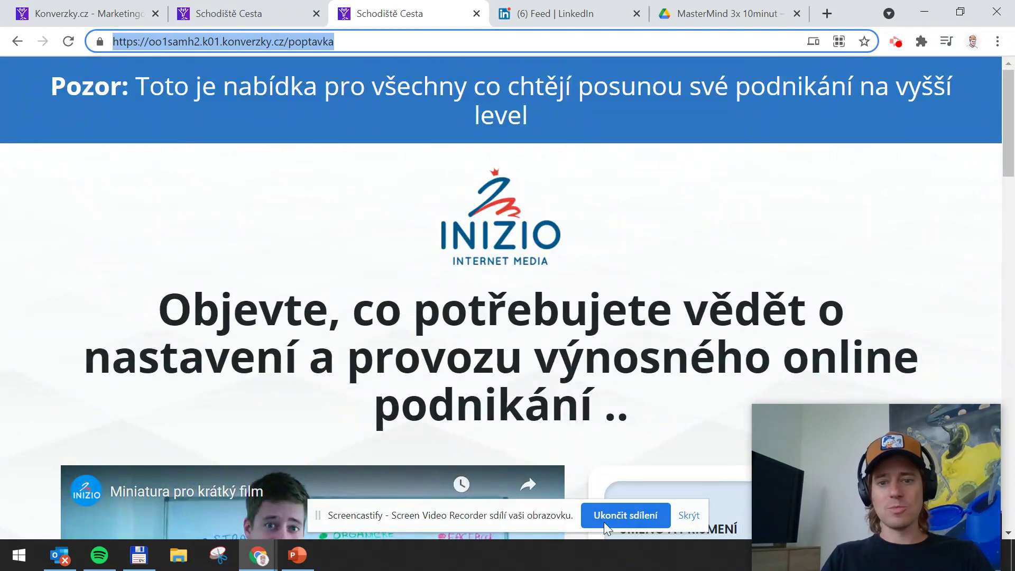